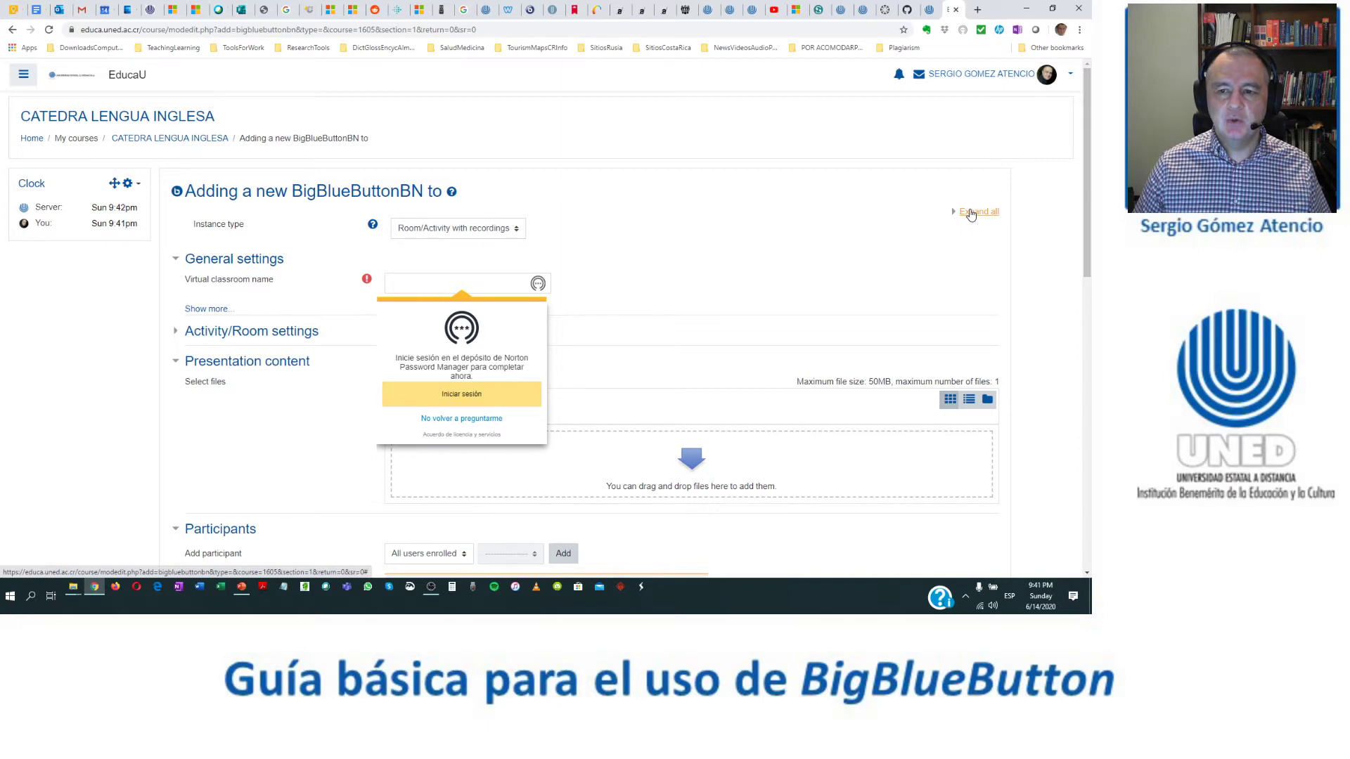
- Expand all settings sections and name the virtual classroom "Tutoría #1"
click(971, 213)
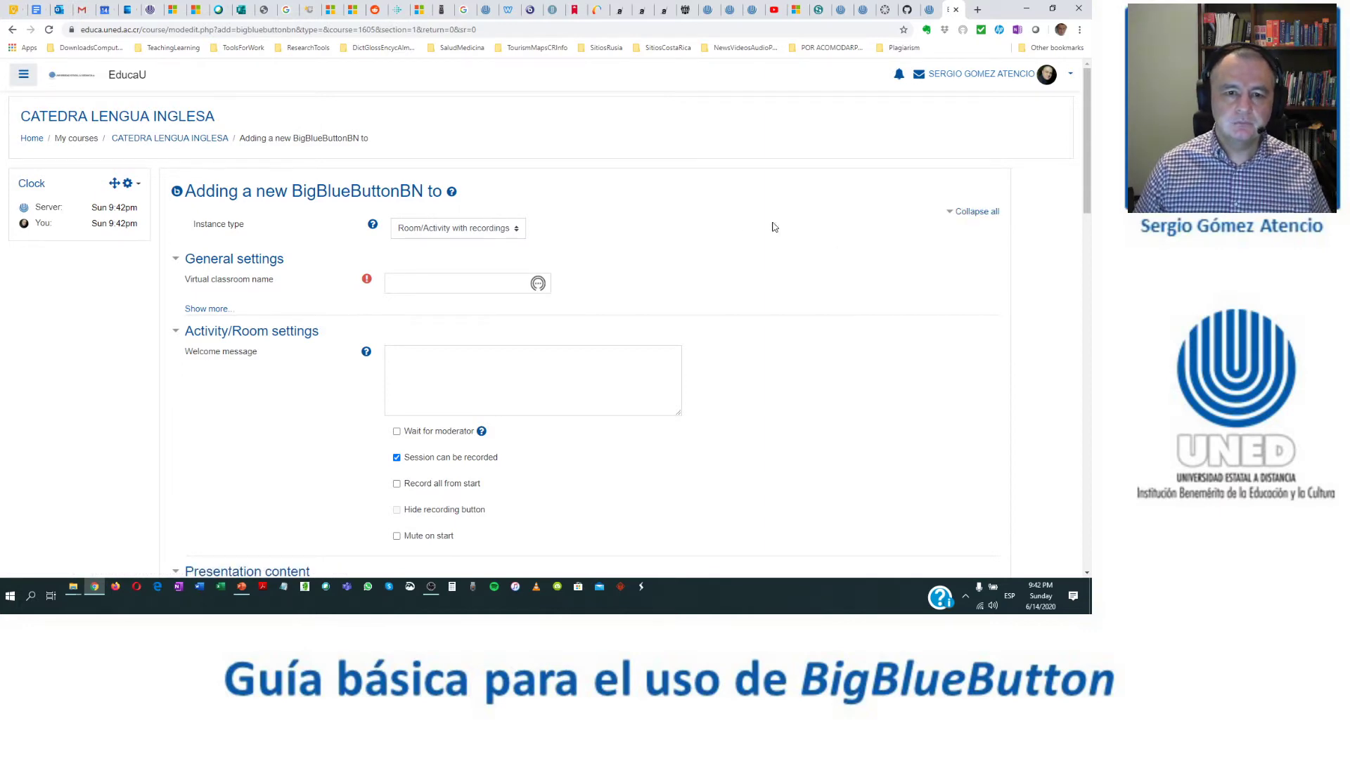
scroll(632, 234, down, 1)
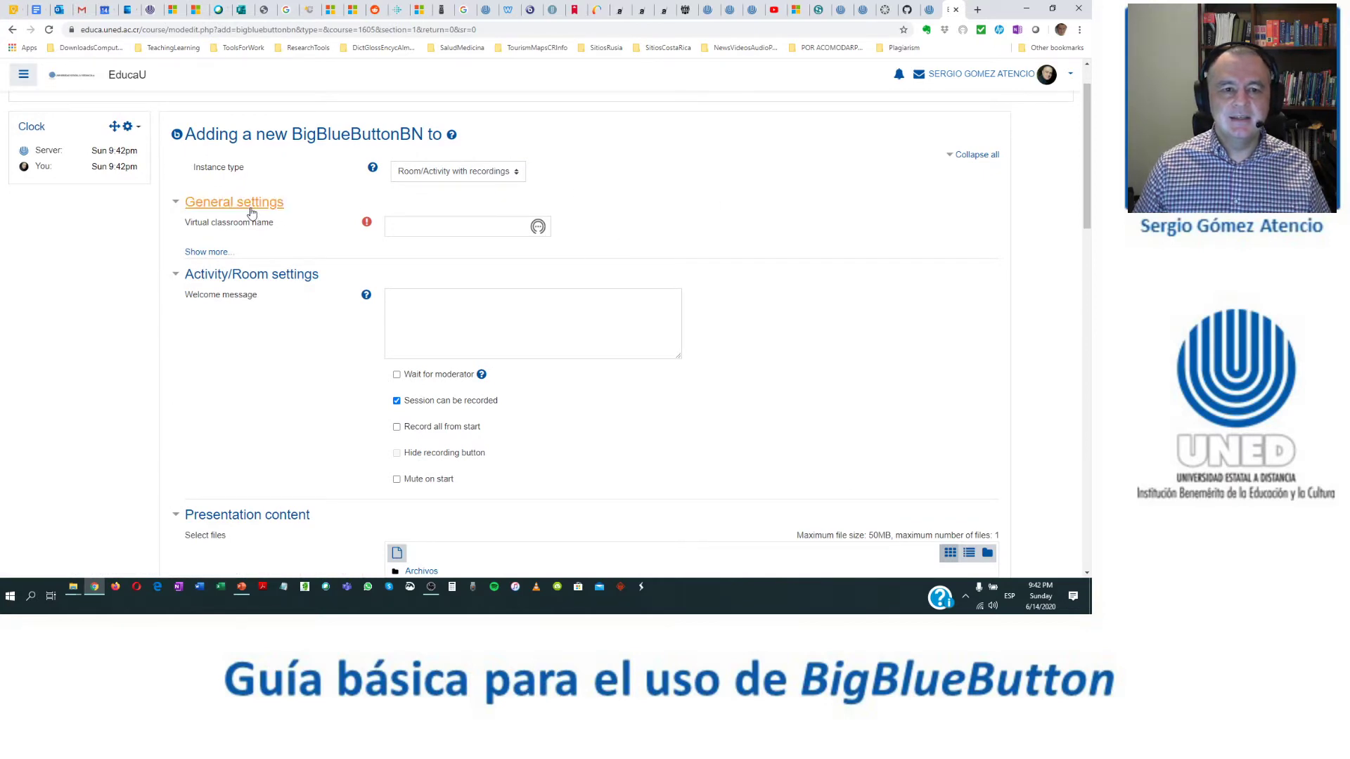
click(403, 227)
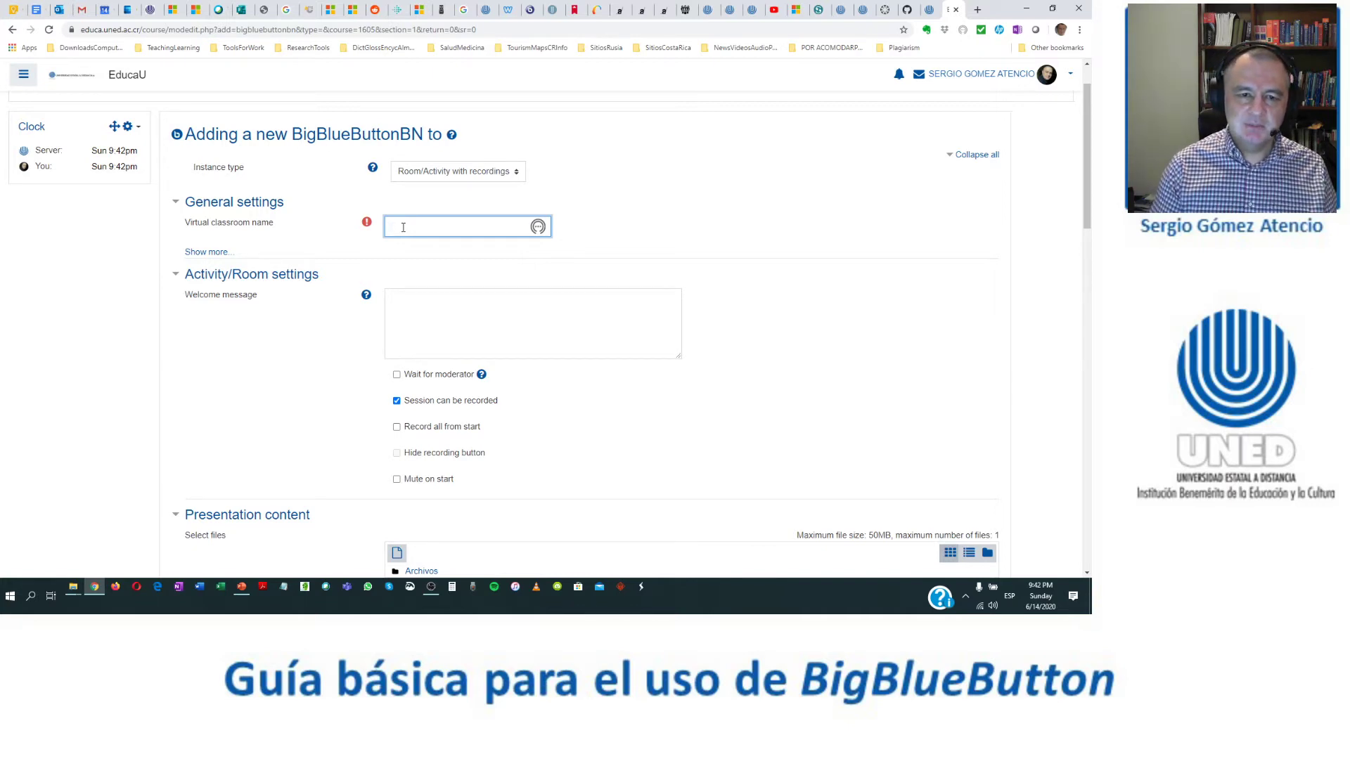
text(Tu)
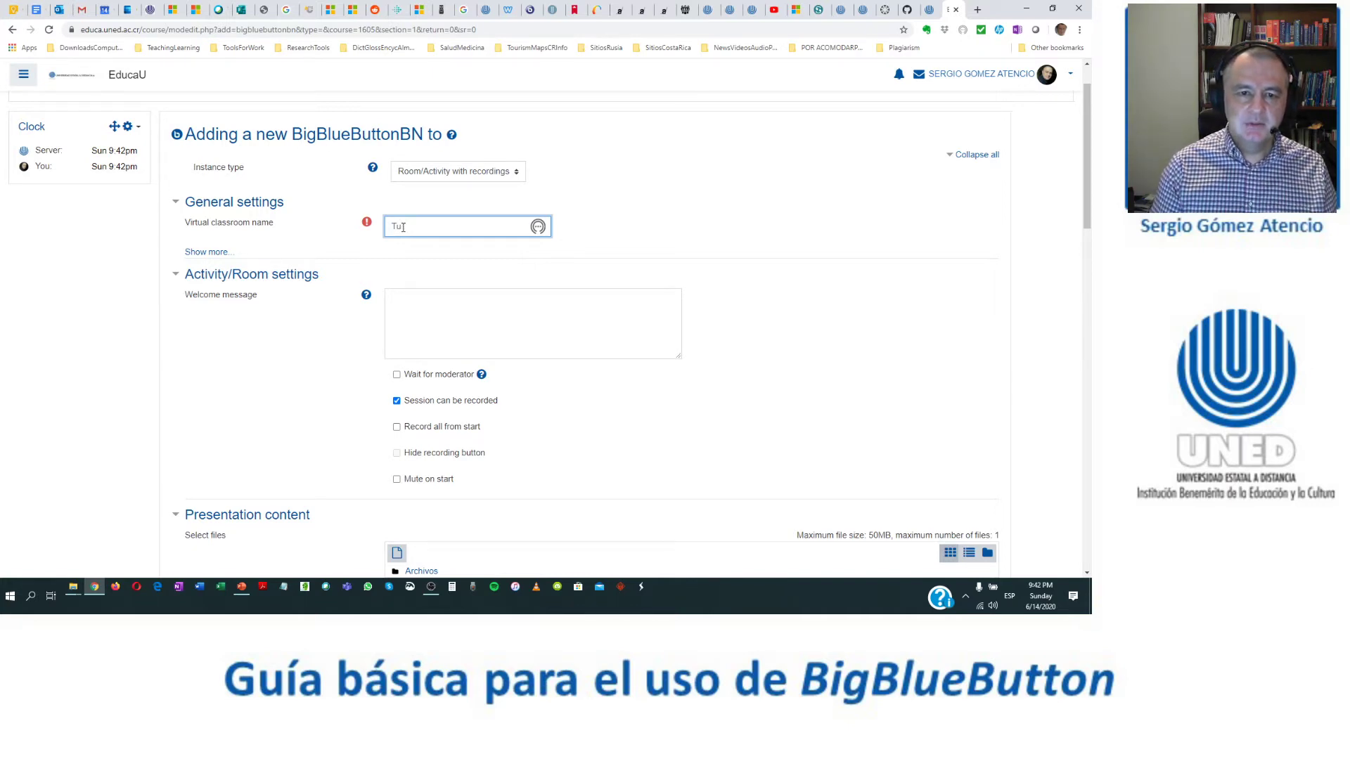
text(toria )
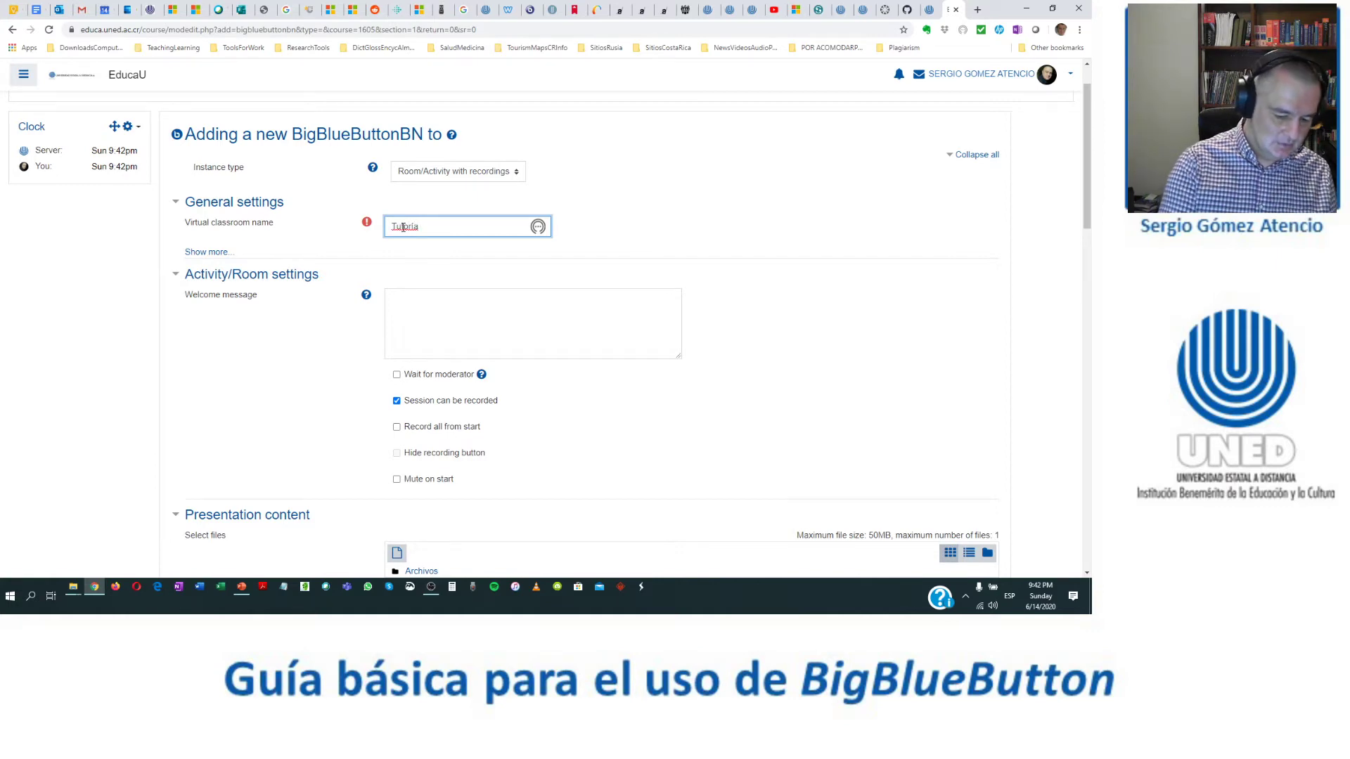
text(#12)
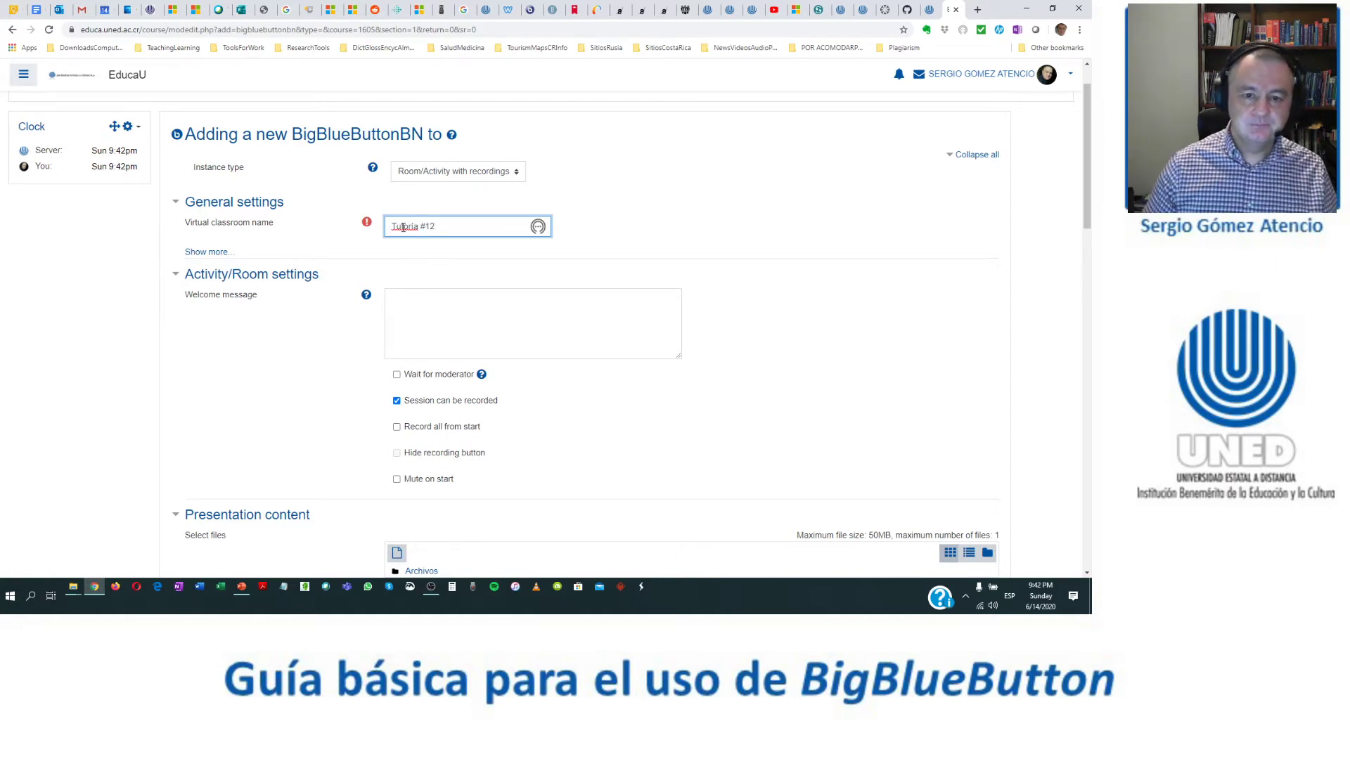
key(BackSpace)
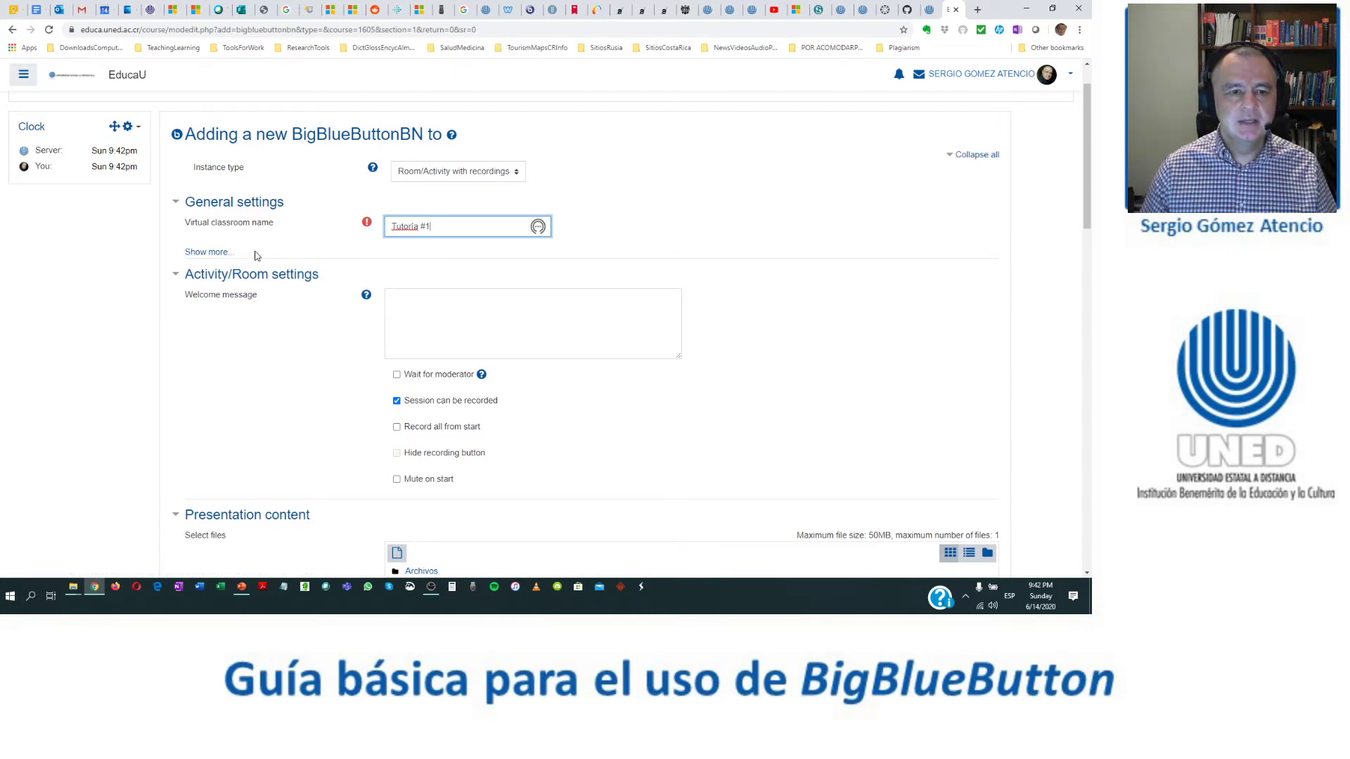
- Reveal the Description field in the general settings and enlarge its text editor
click(213, 255)
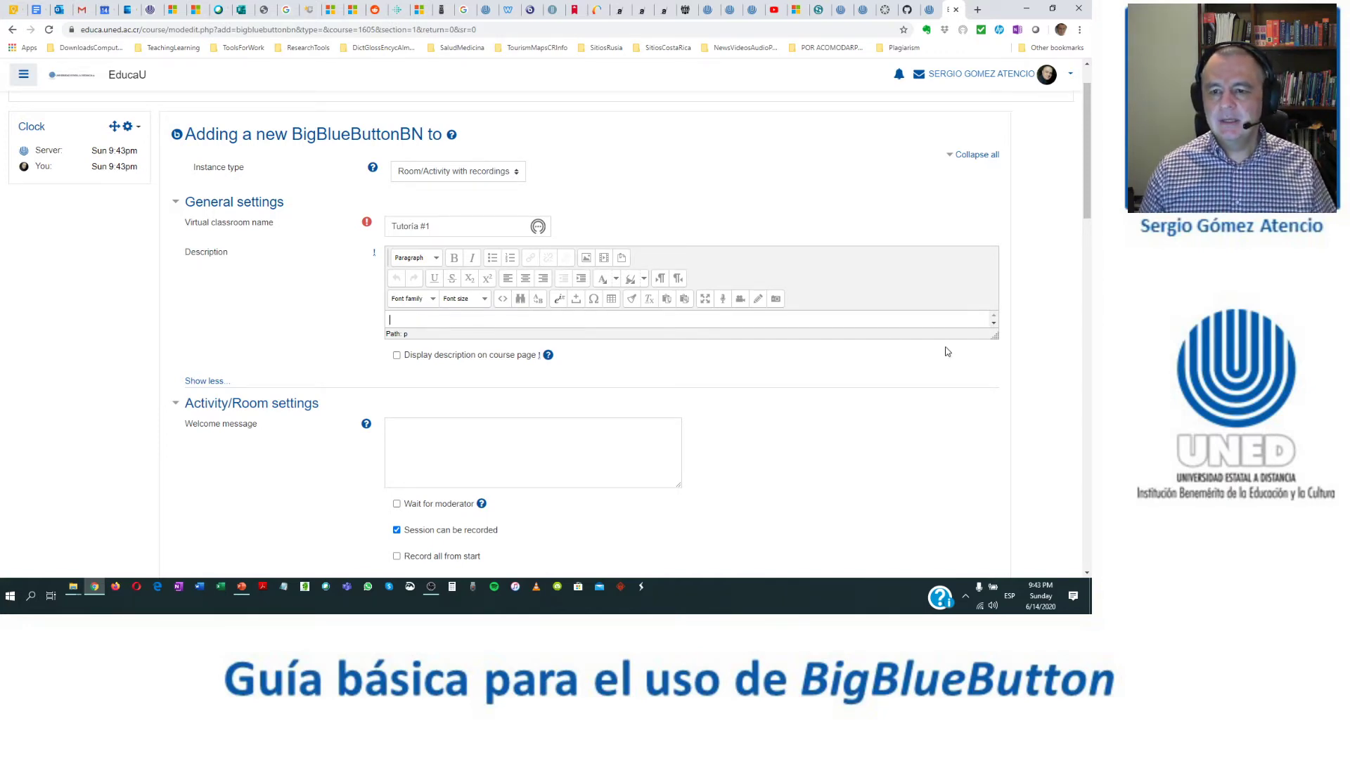
drag(995, 336, 998, 409)
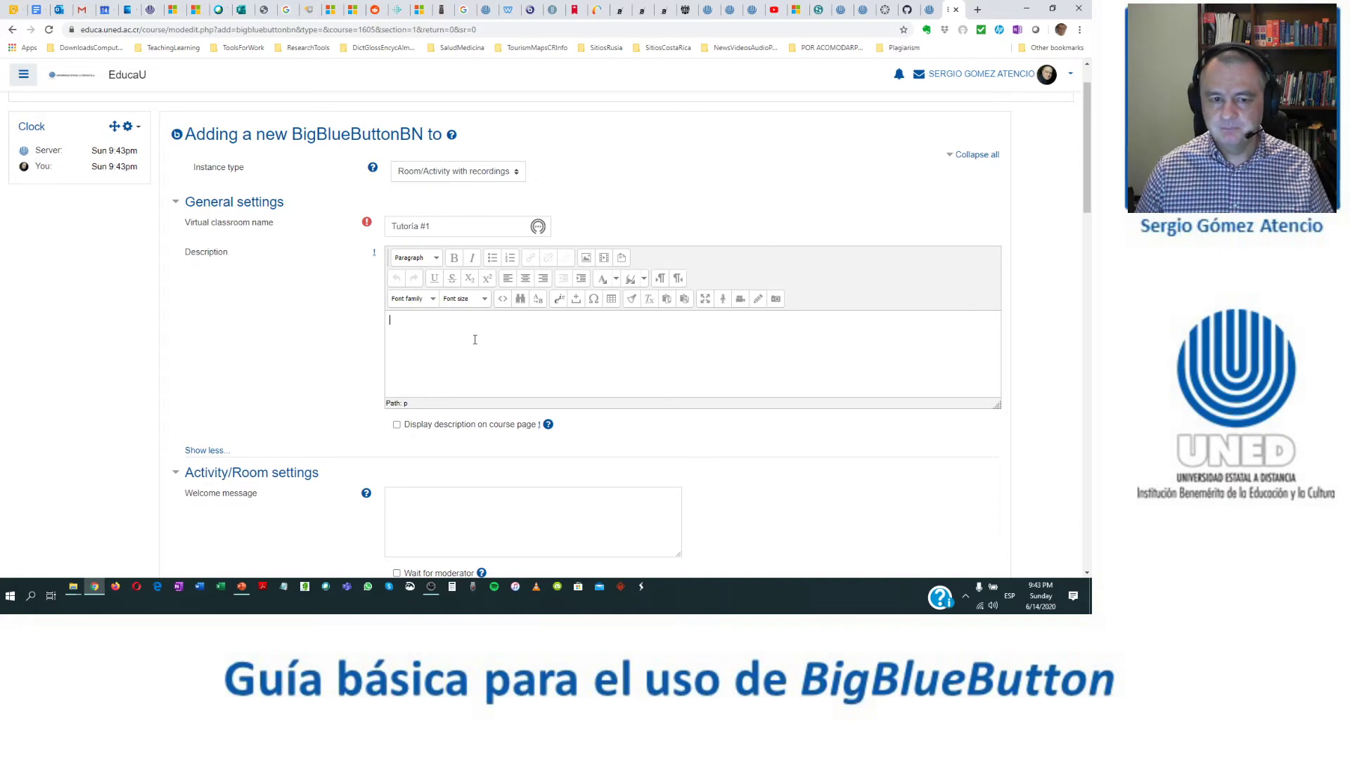
- Enter the welcome message "Bienvenidos/as a la Tutoría #1" in the Activity/Room settings
scroll(331, 331, down, 2)
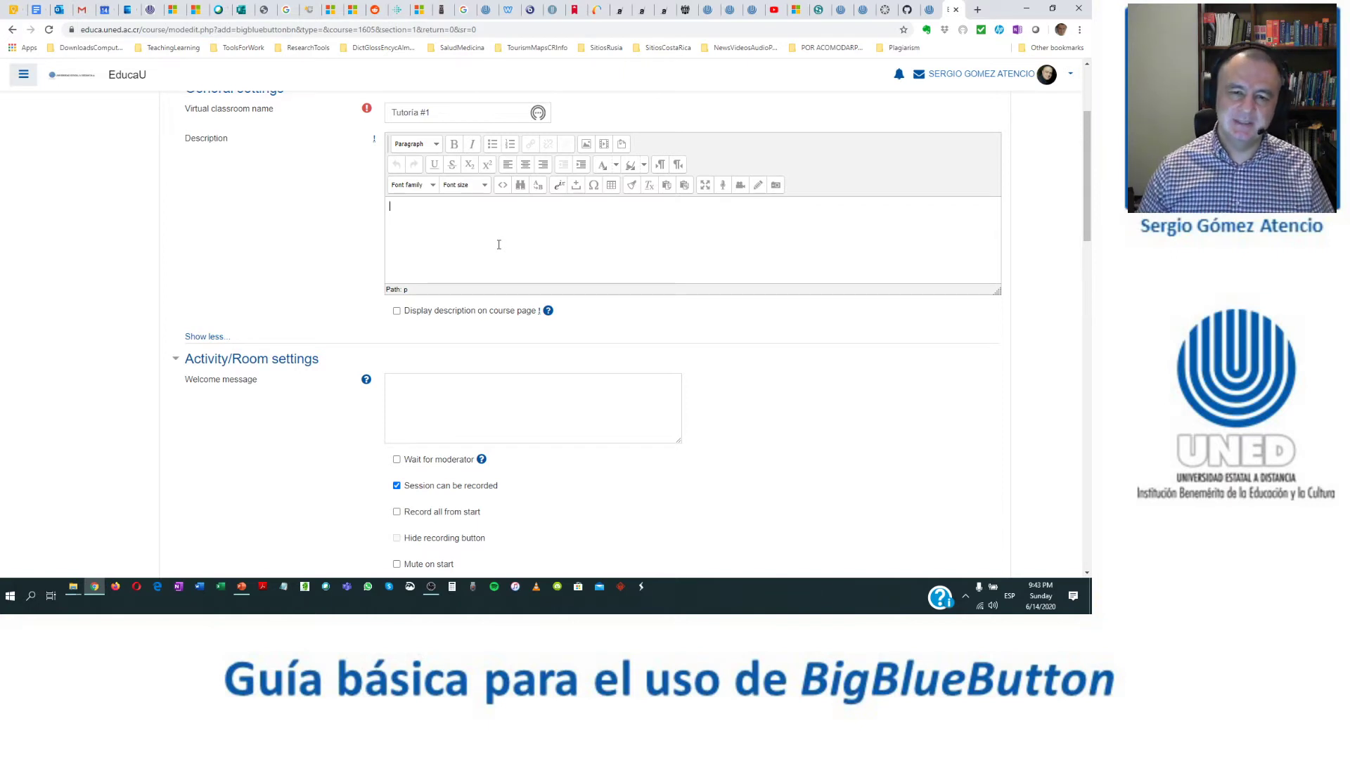
scroll(297, 292, down, 3)
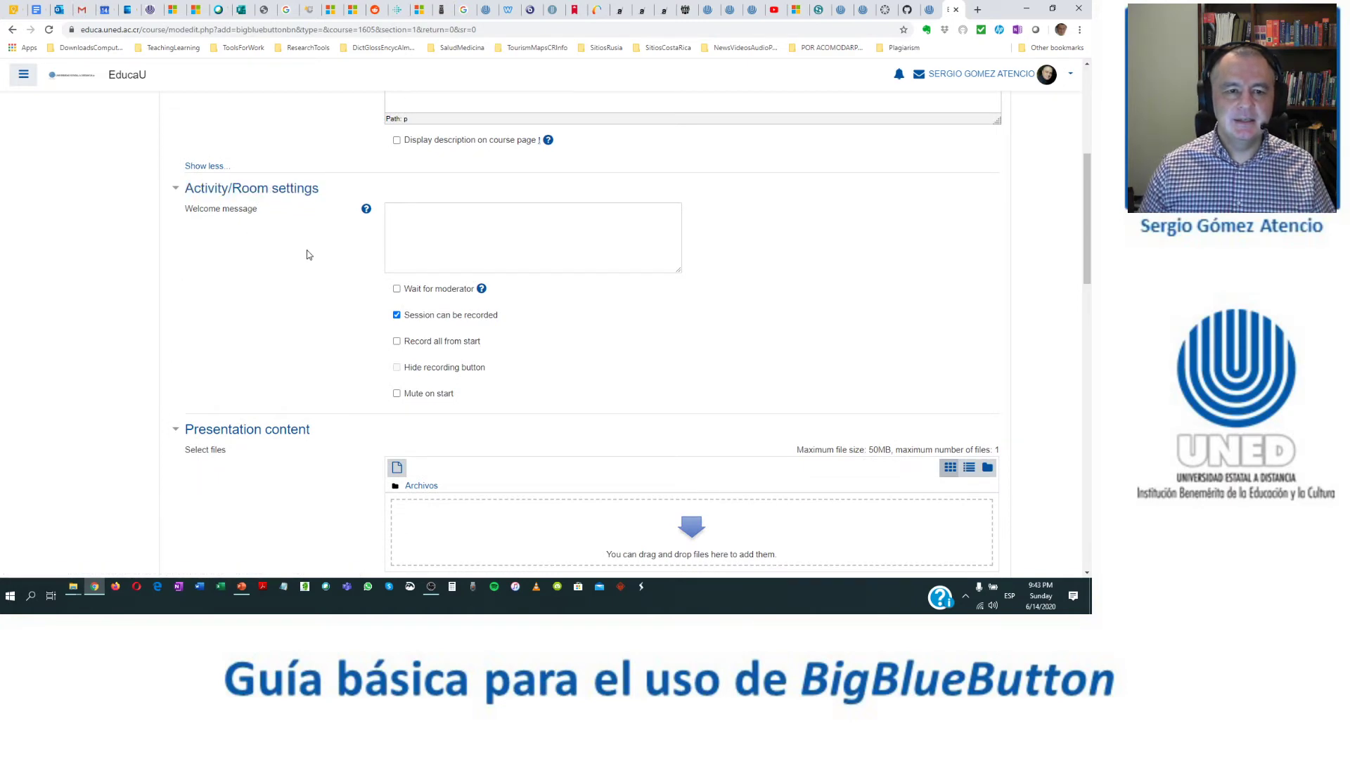
scroll(307, 254, down, 1)
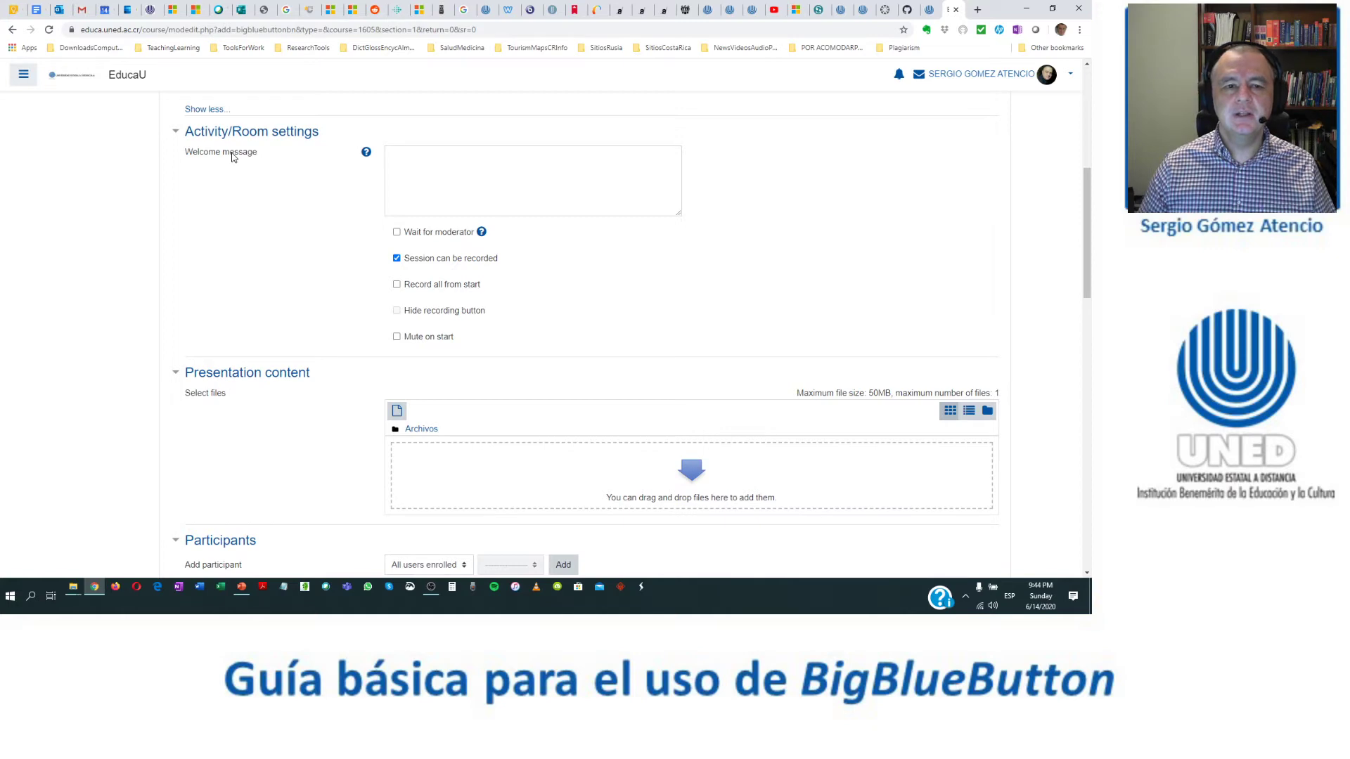
click(444, 175)
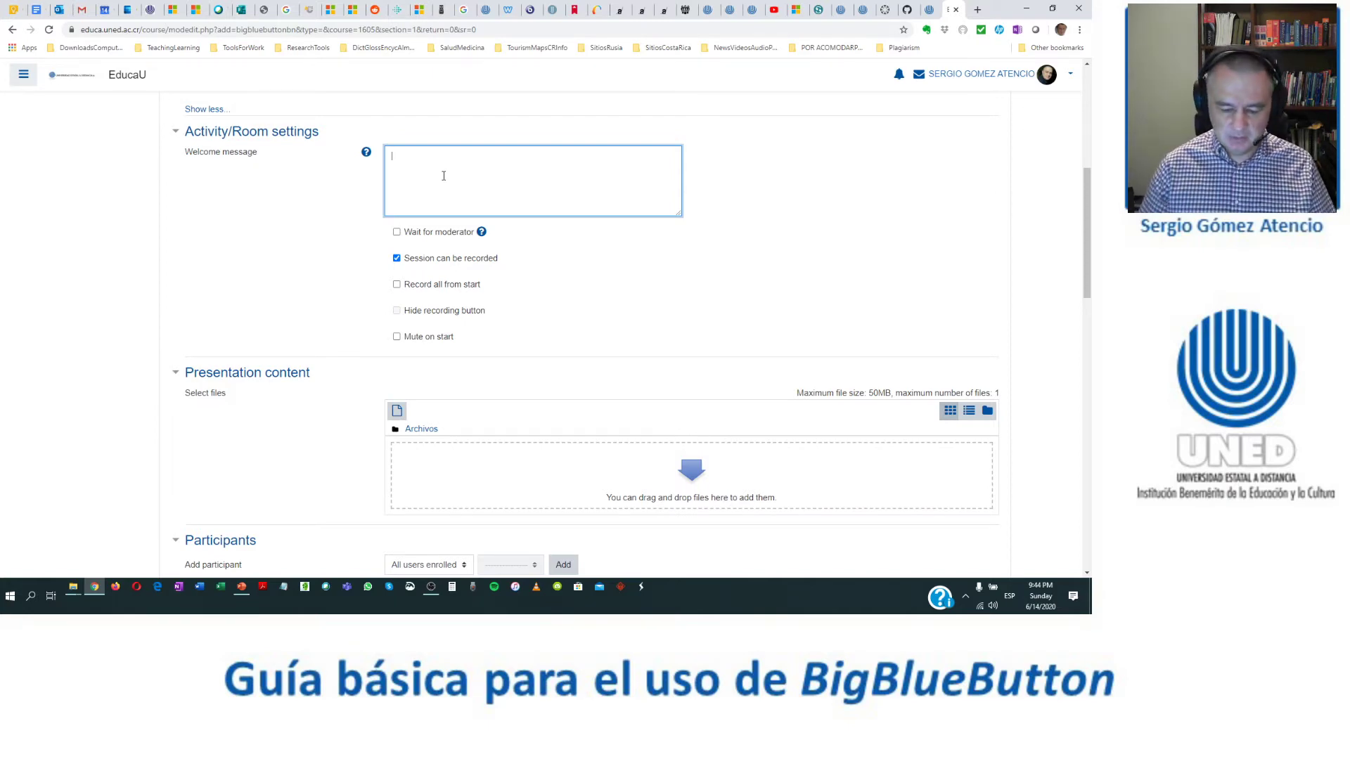
text(Bienvenidos/as)
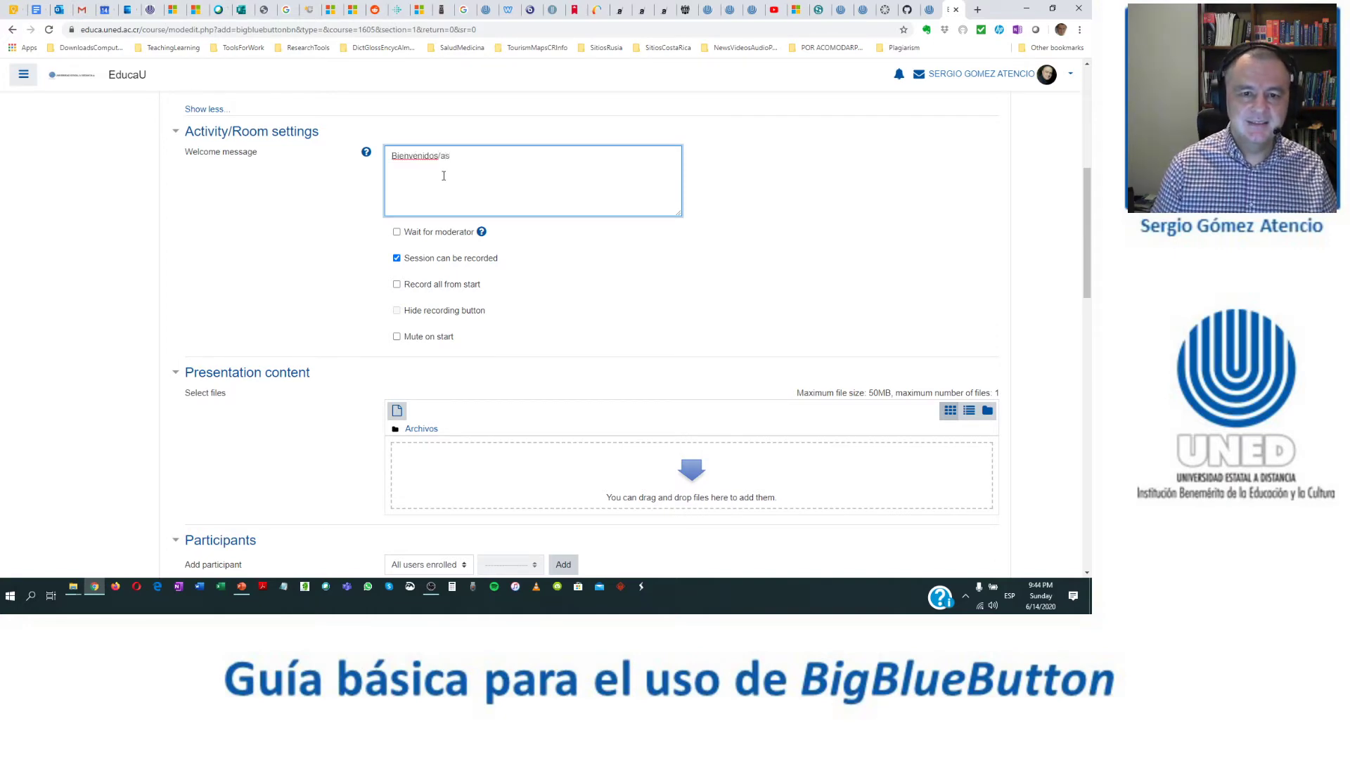
text( a la )
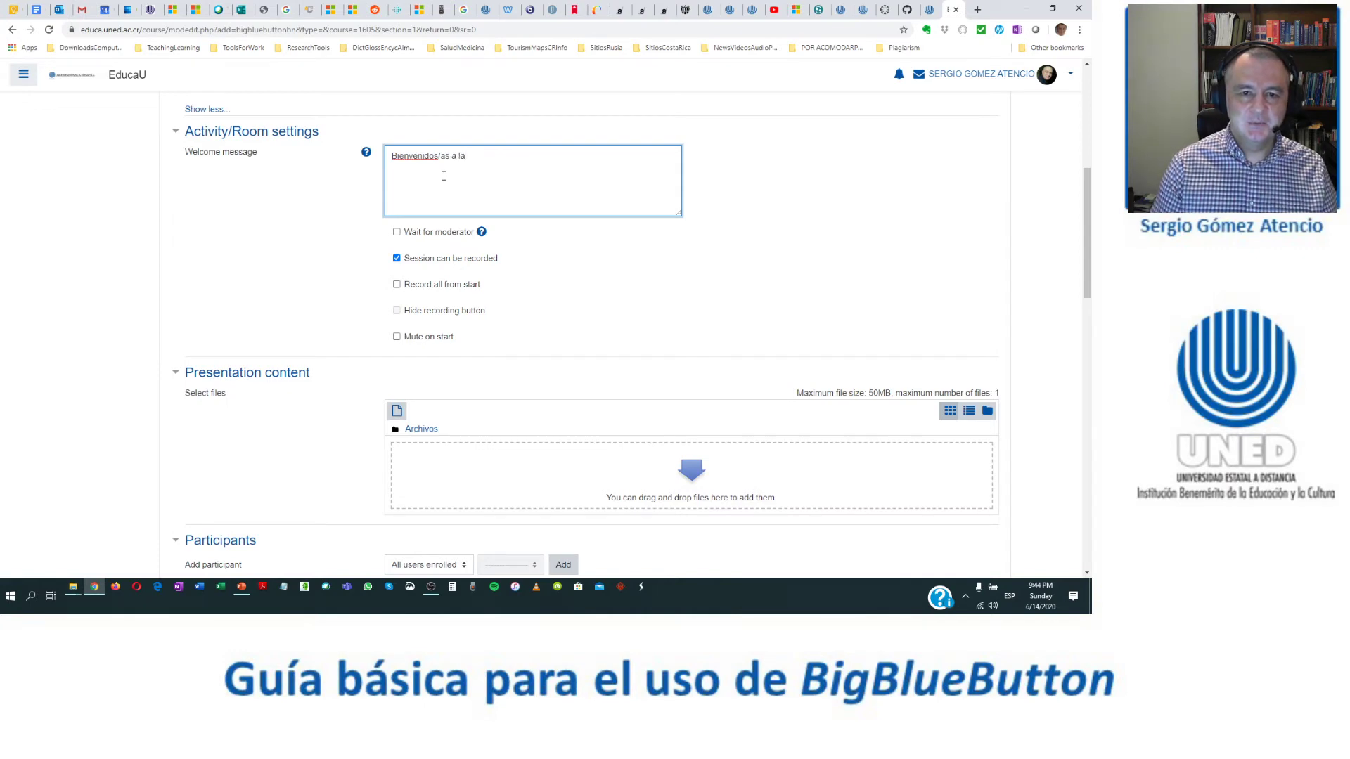
text(Tutoría )
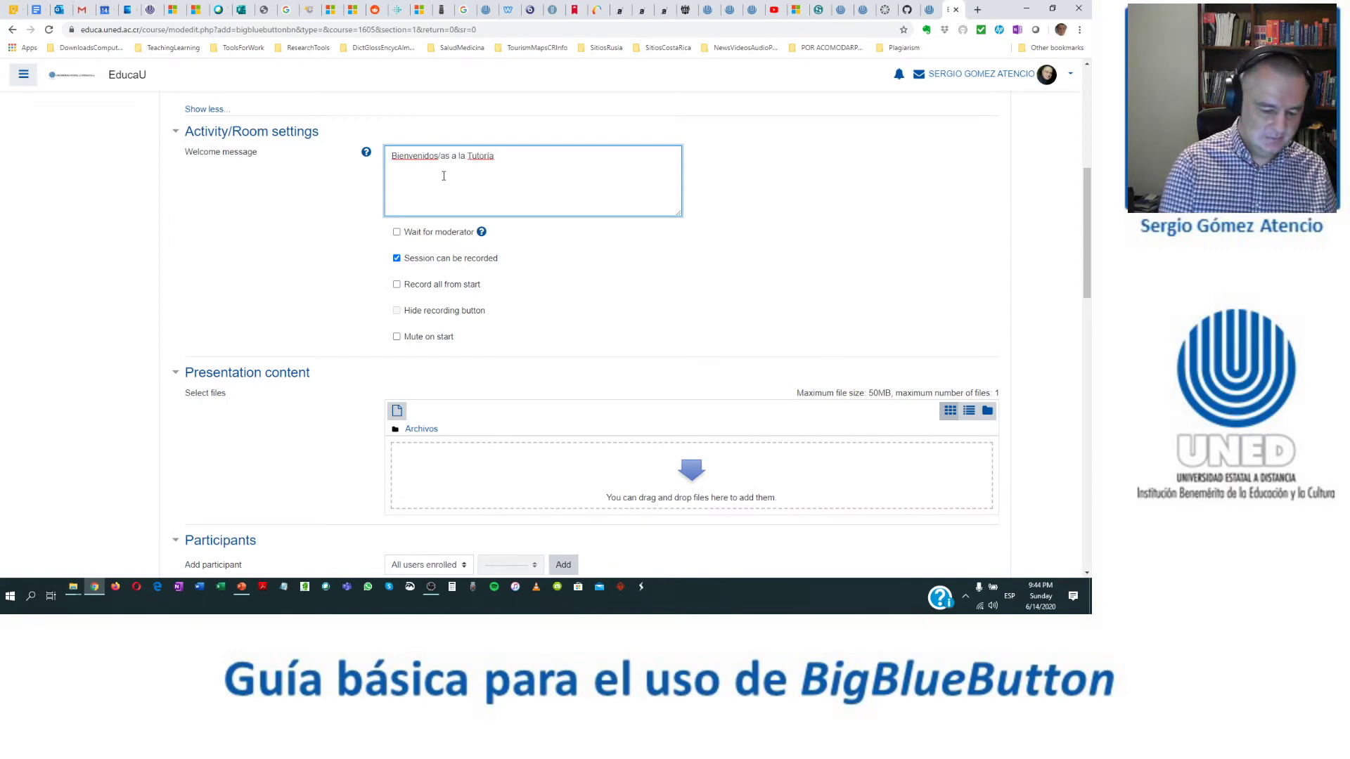
text(#1)
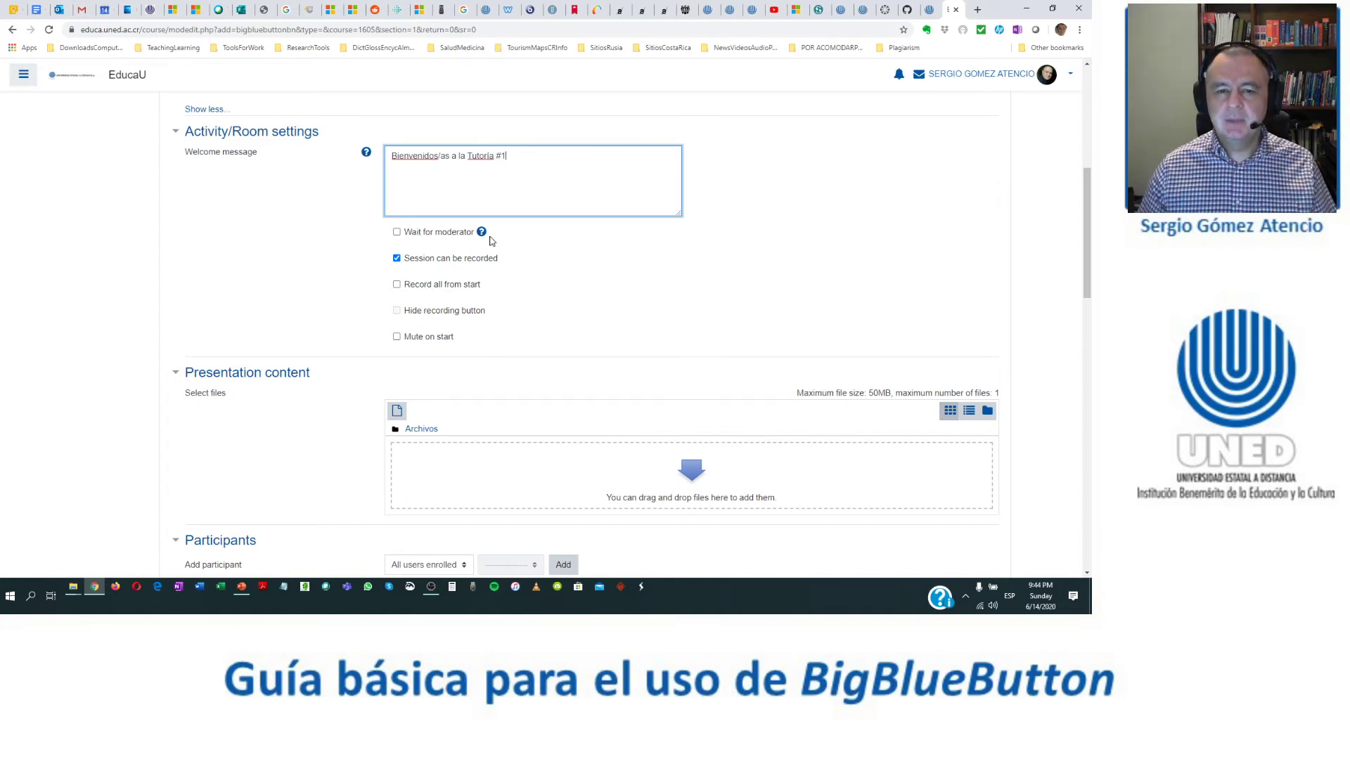
click(397, 233)
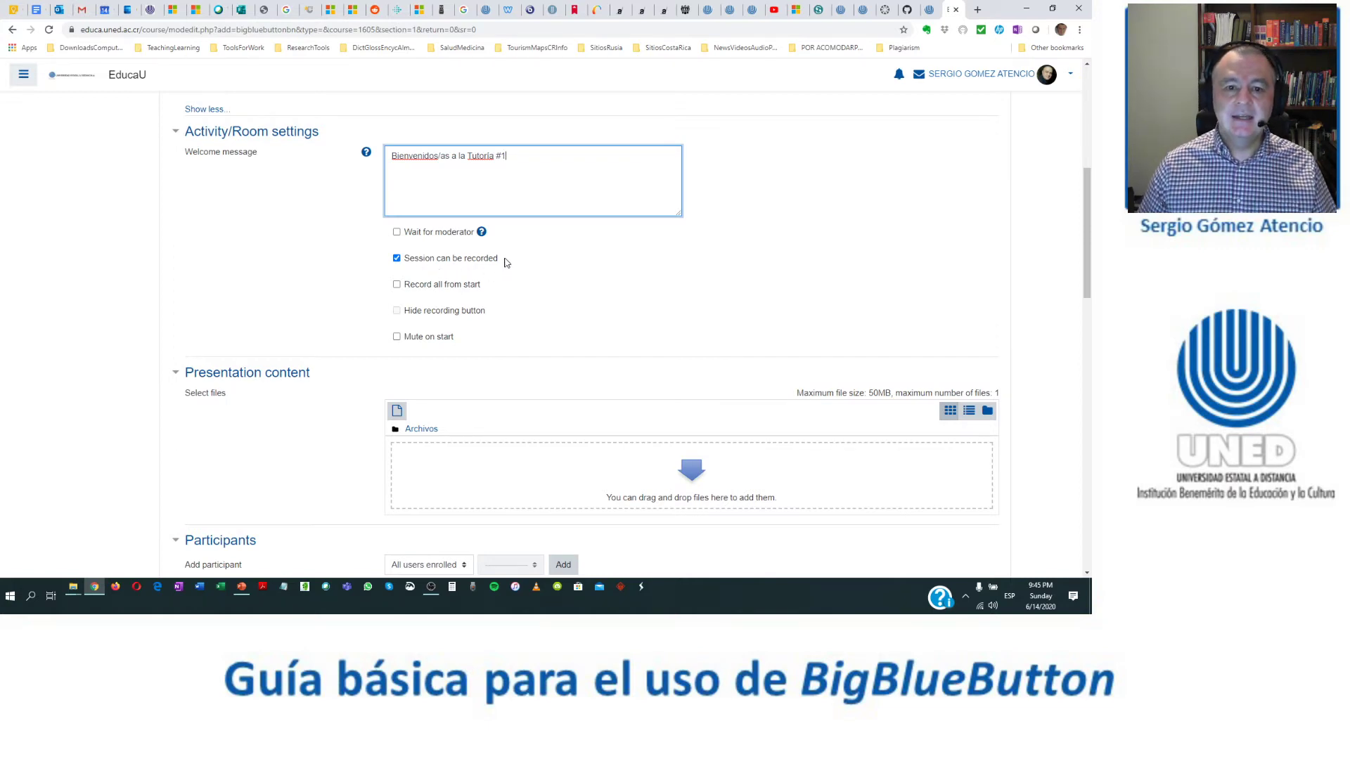
- Try to add the file "Guión Tutorial Blue Button Estudiantes" from the Students folder to the presentation content
scroll(509, 266, down, 1)
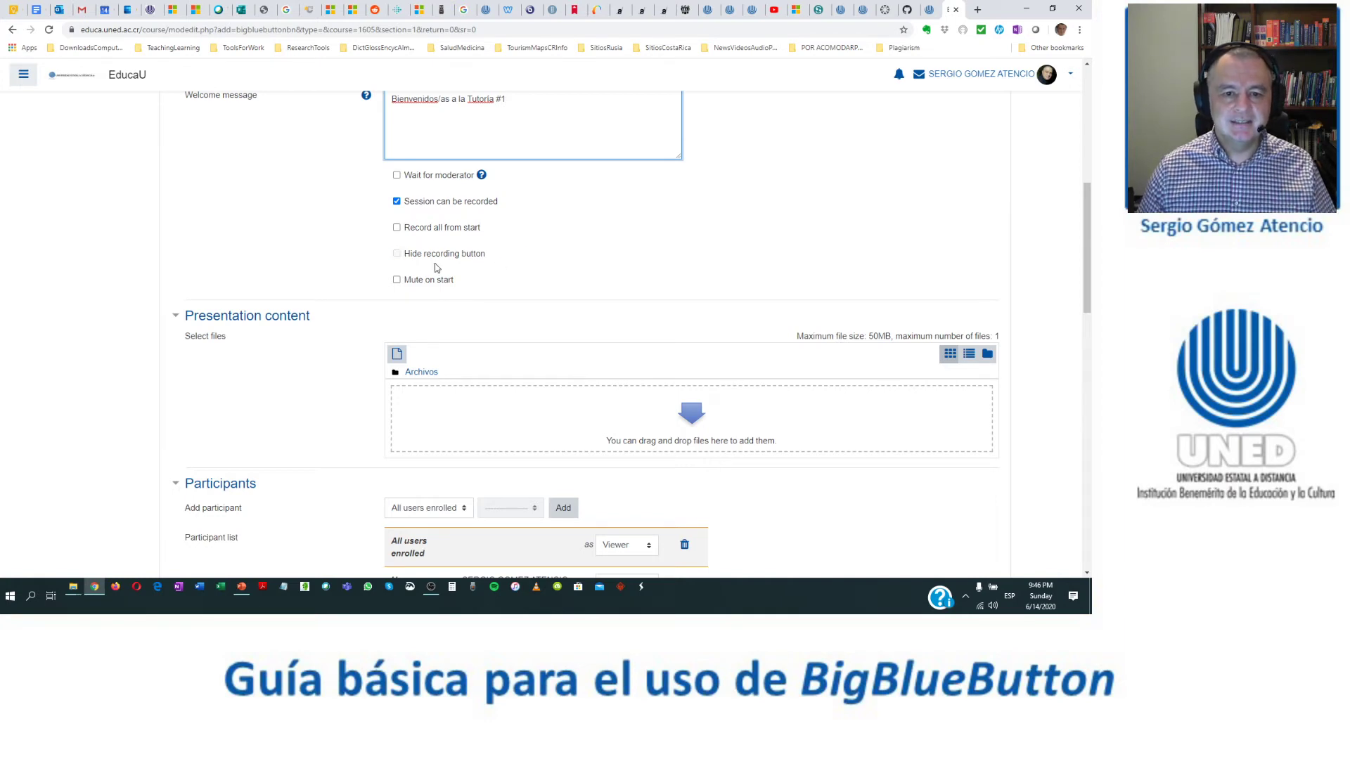
scroll(517, 272, down, 1)
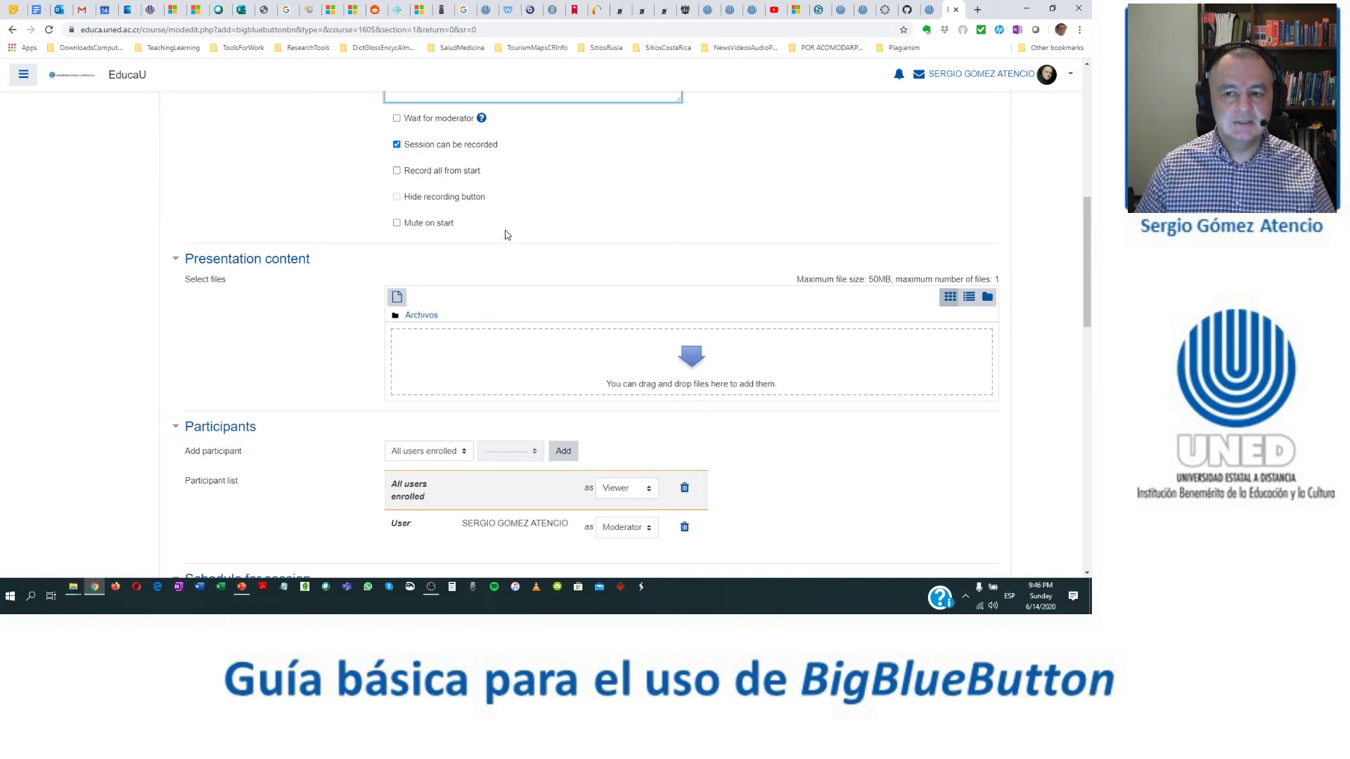
scroll(506, 235, down, 1)
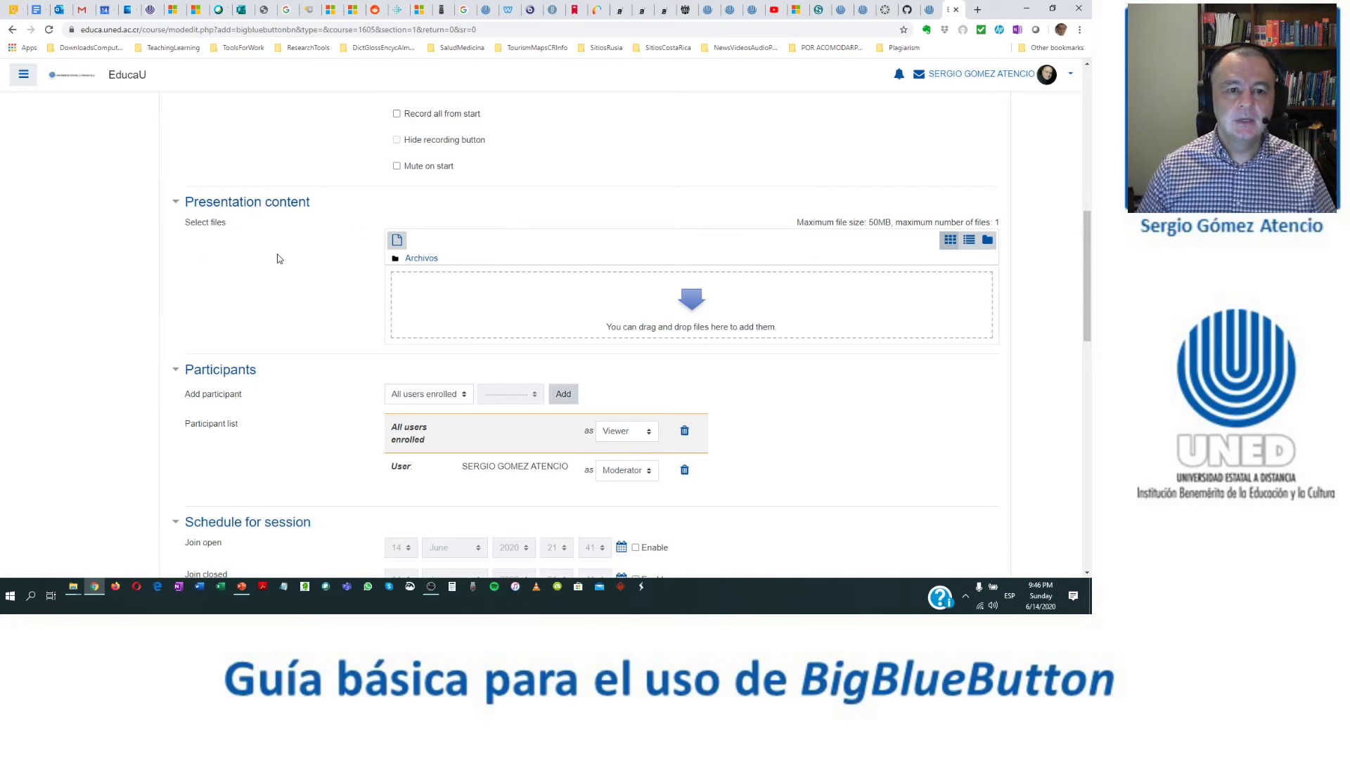
scroll(282, 260, down, 1)
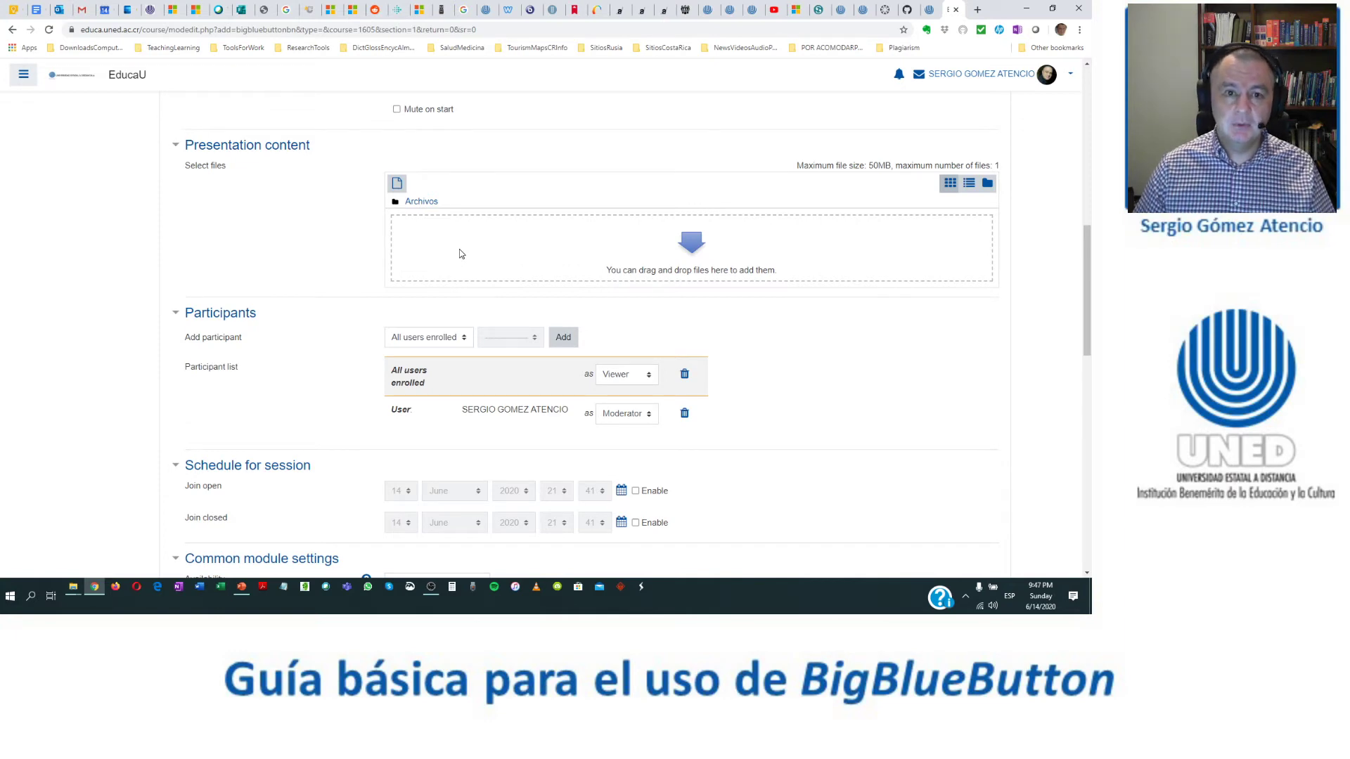
scroll(460, 254, down, 1)
scroll(461, 253, up, 1)
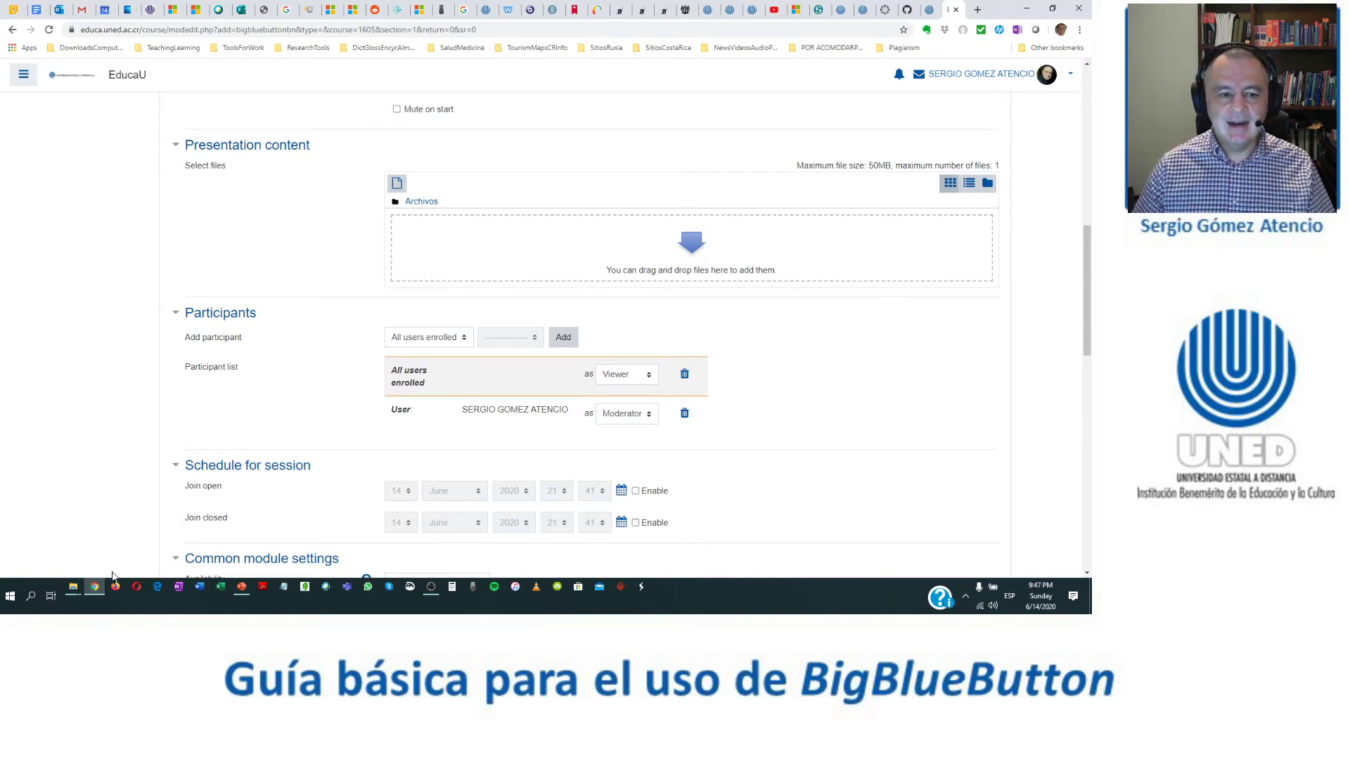
mouse_move(74, 588)
click(78, 544)
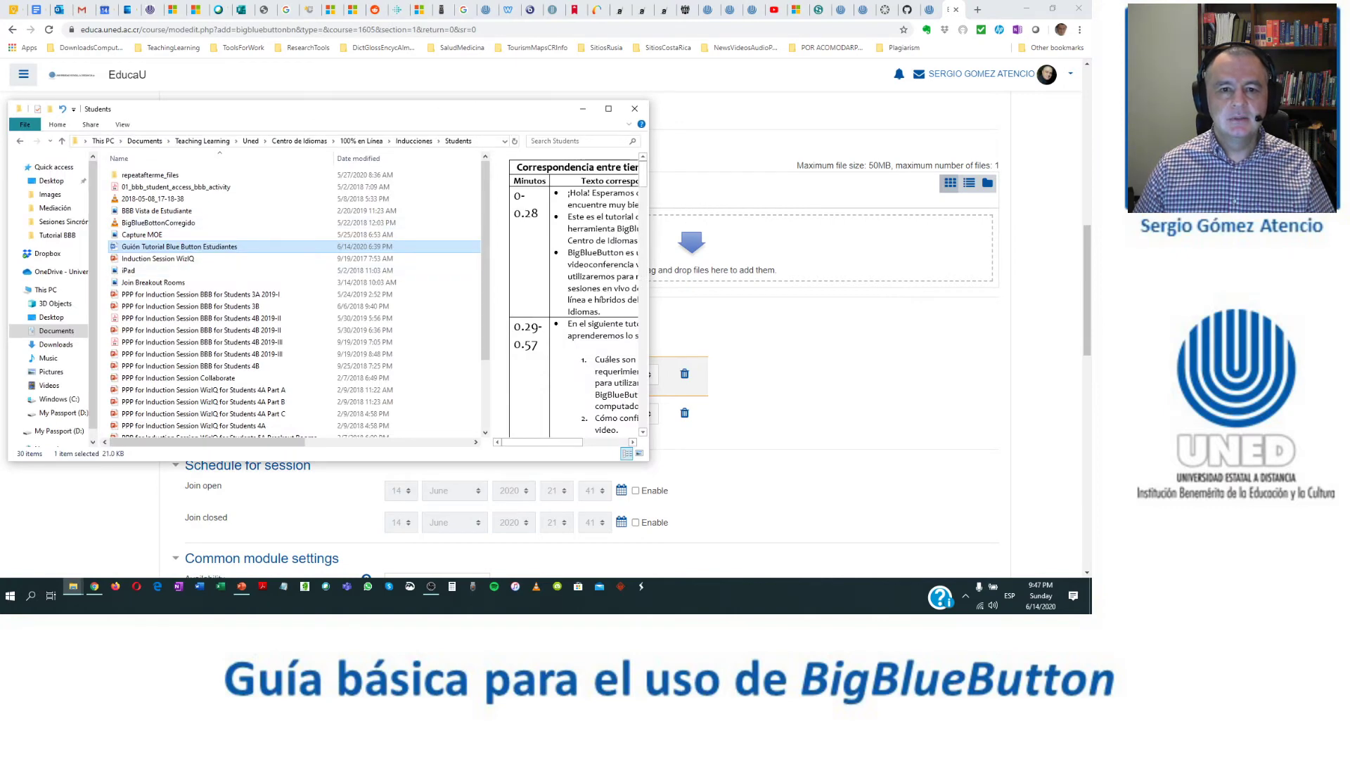
drag(331, 109, 231, 116)
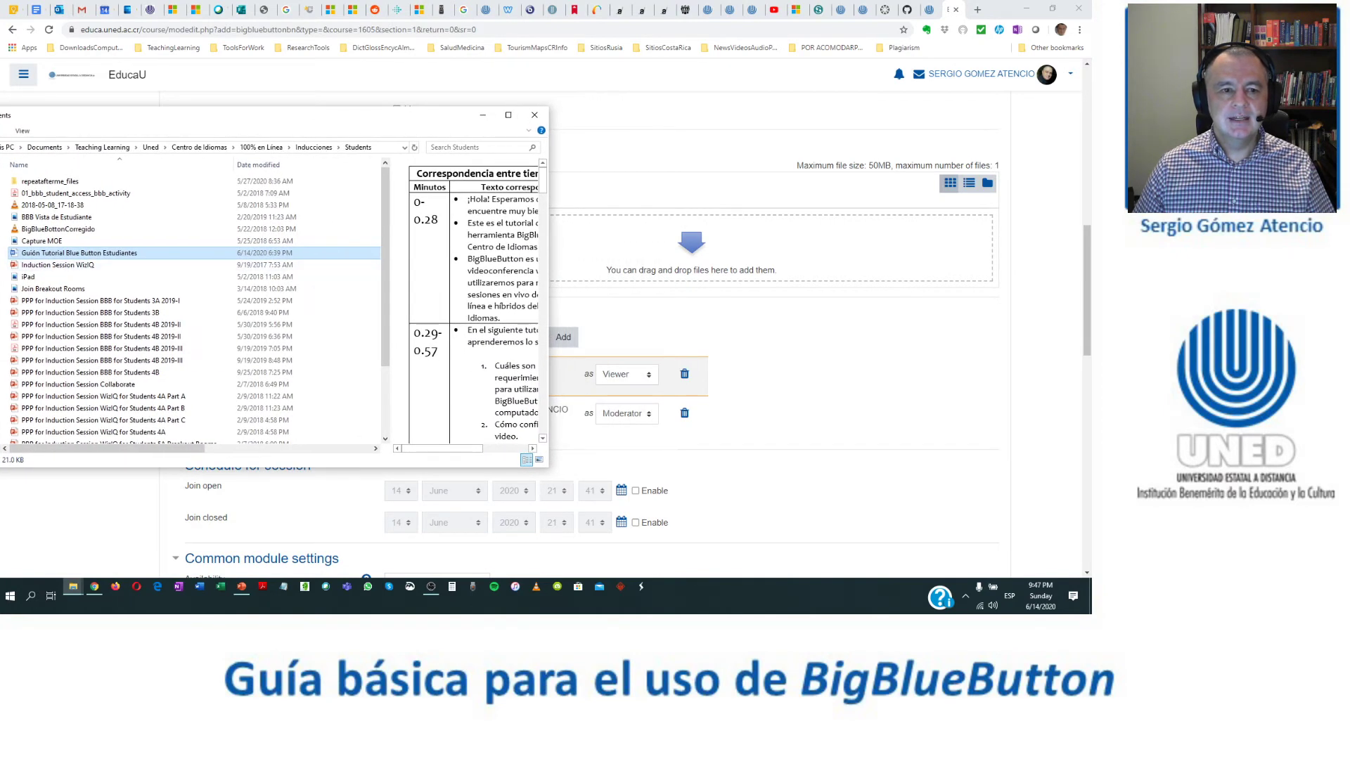
drag(85, 254, 380, 302)
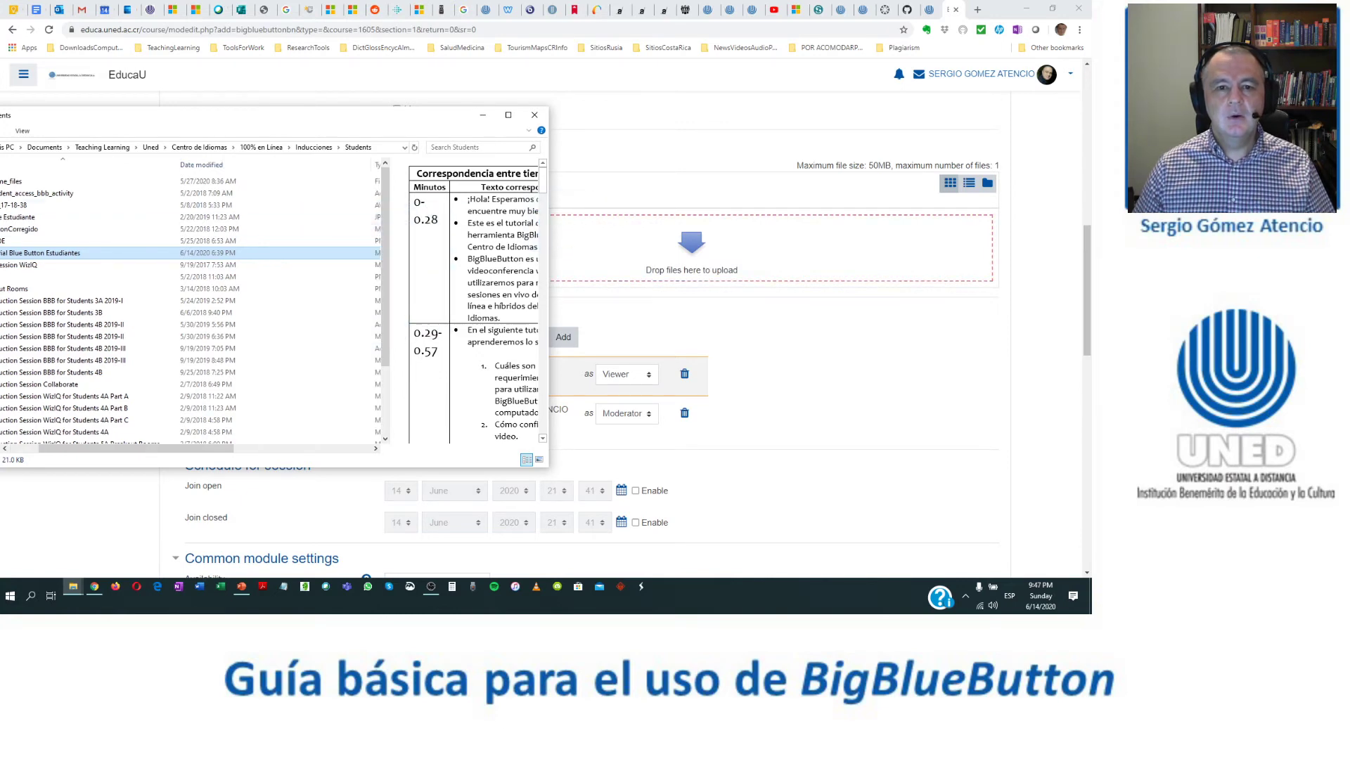
click(534, 115)
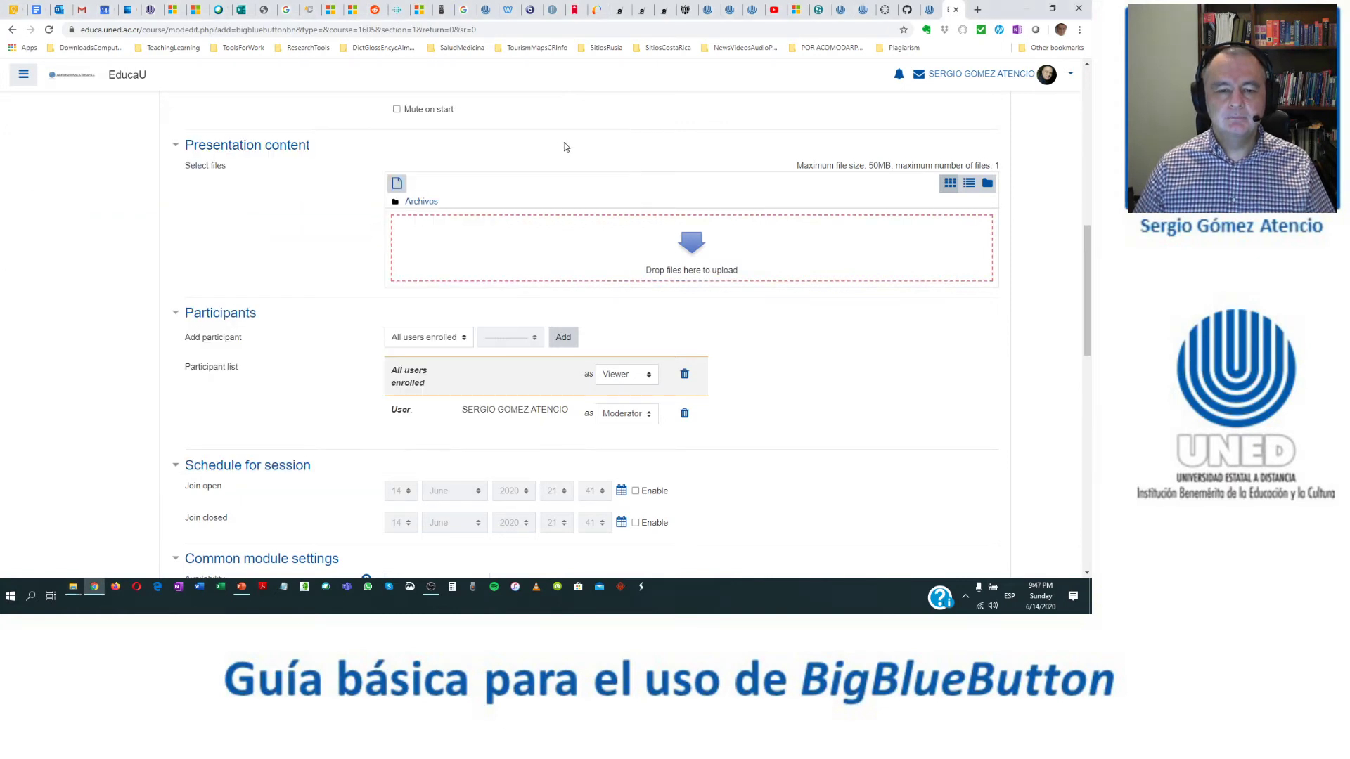
- Try to upload a presentation file from the computer through the file picker, saving it as "Virtual Workshop 3"
click(397, 185)
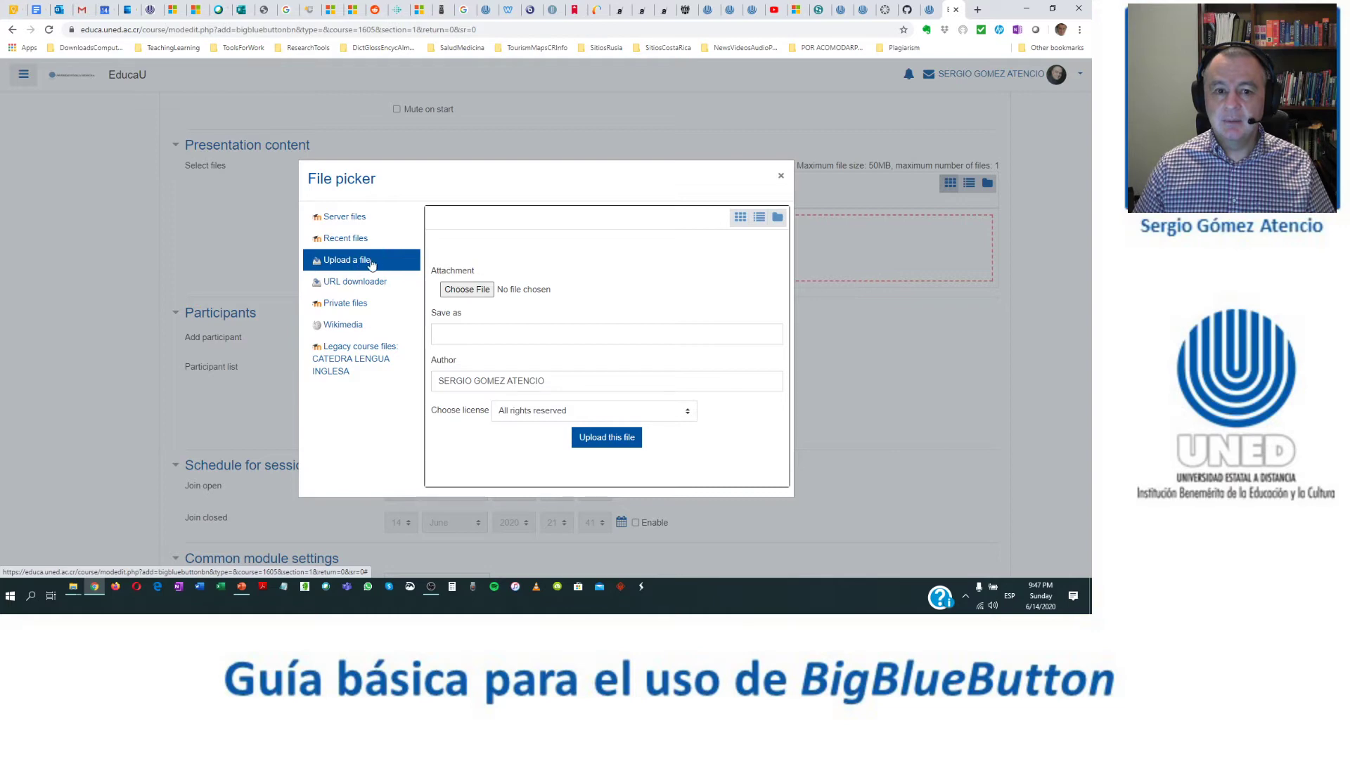
click(468, 290)
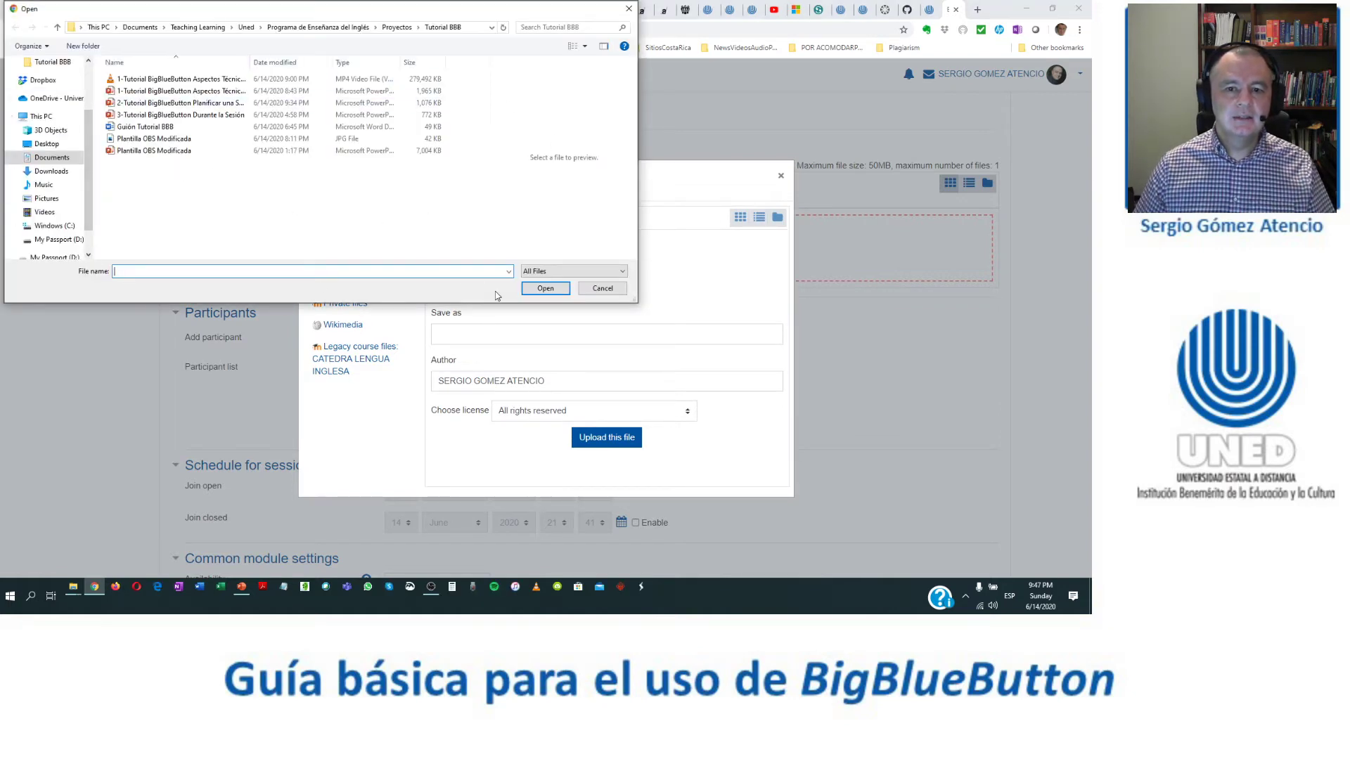
click(609, 290)
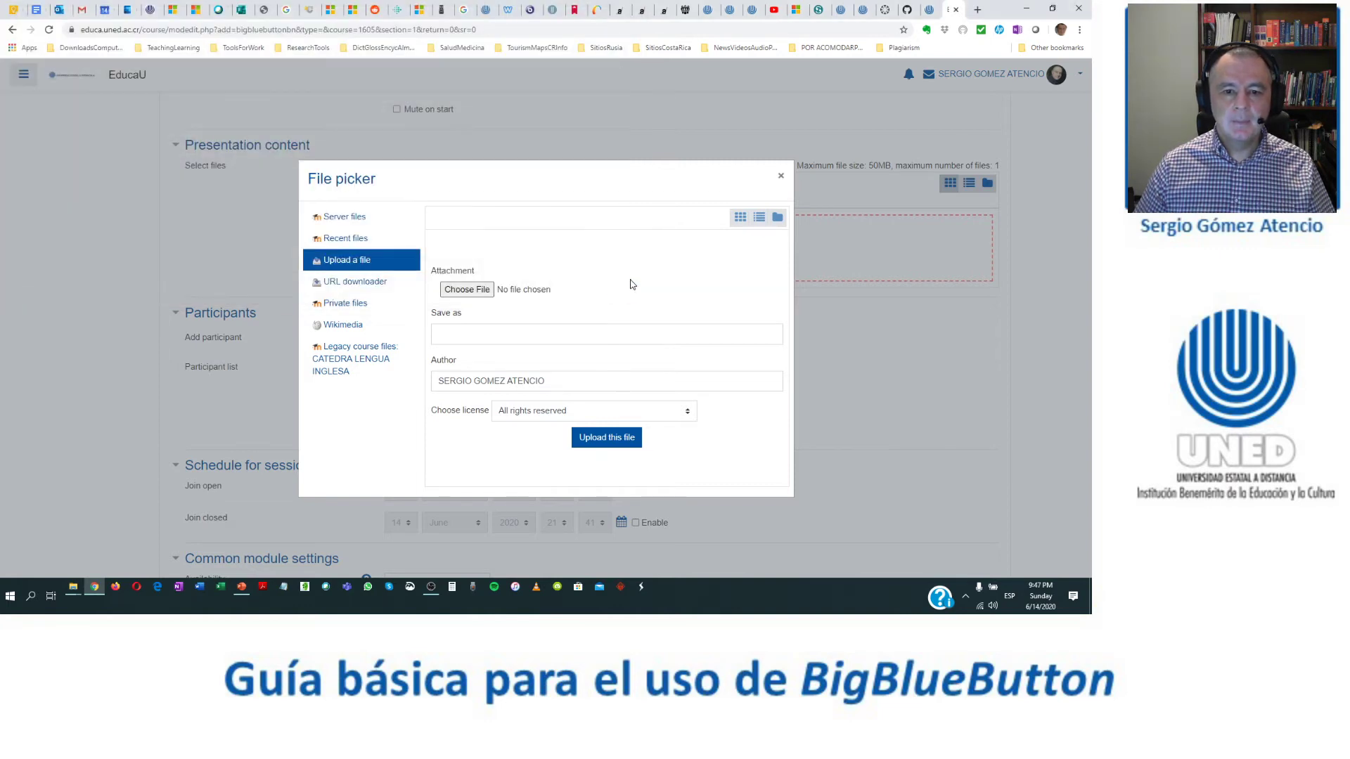
click(481, 335)
click(473, 360)
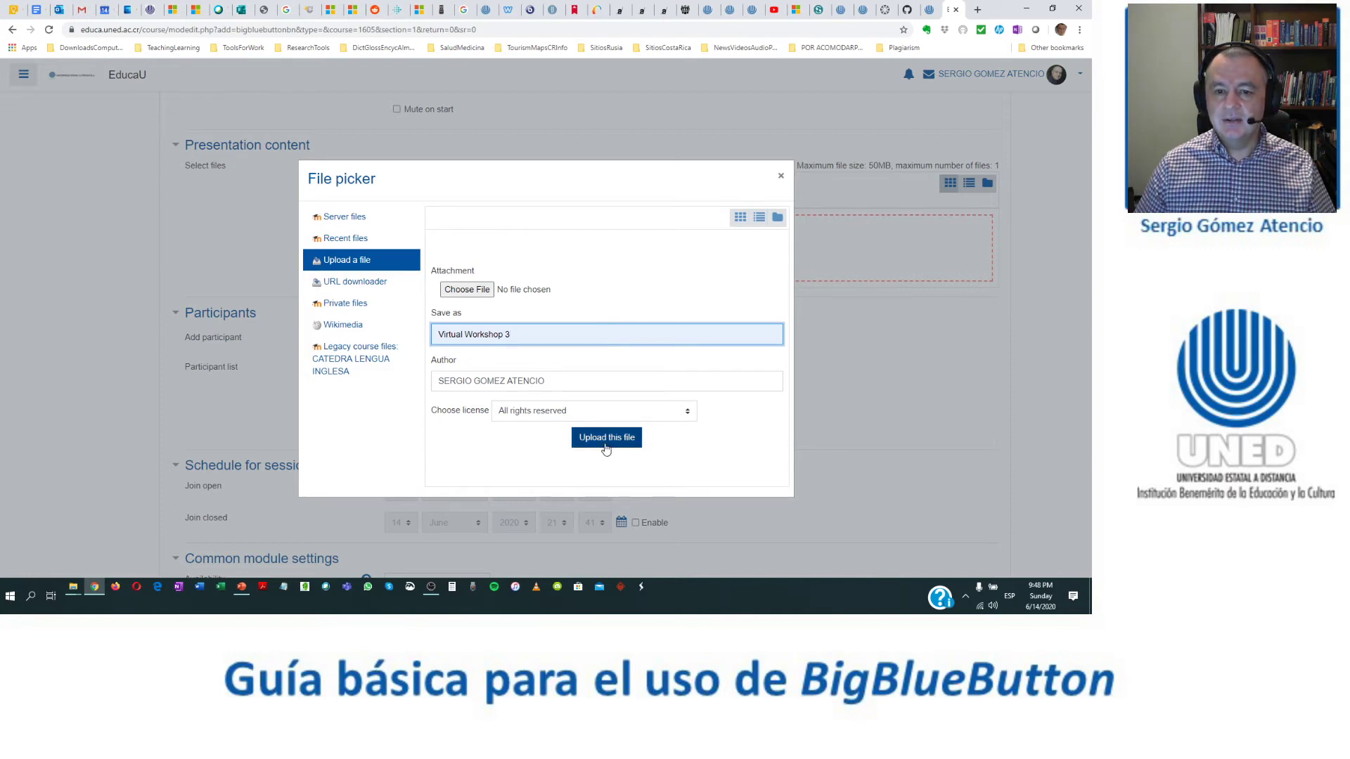
click(781, 178)
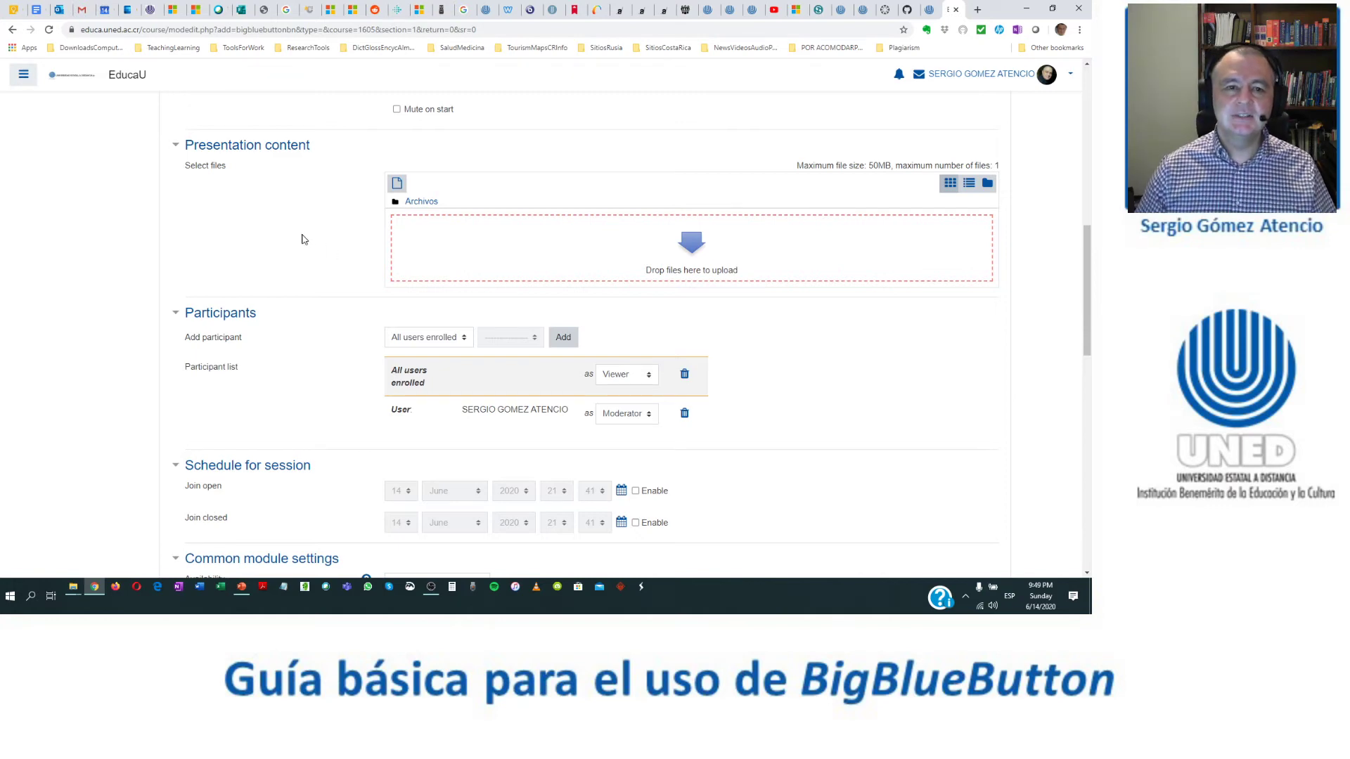
- Examine the entry for all enrolled users in the participant list
scroll(304, 240, down, 1)
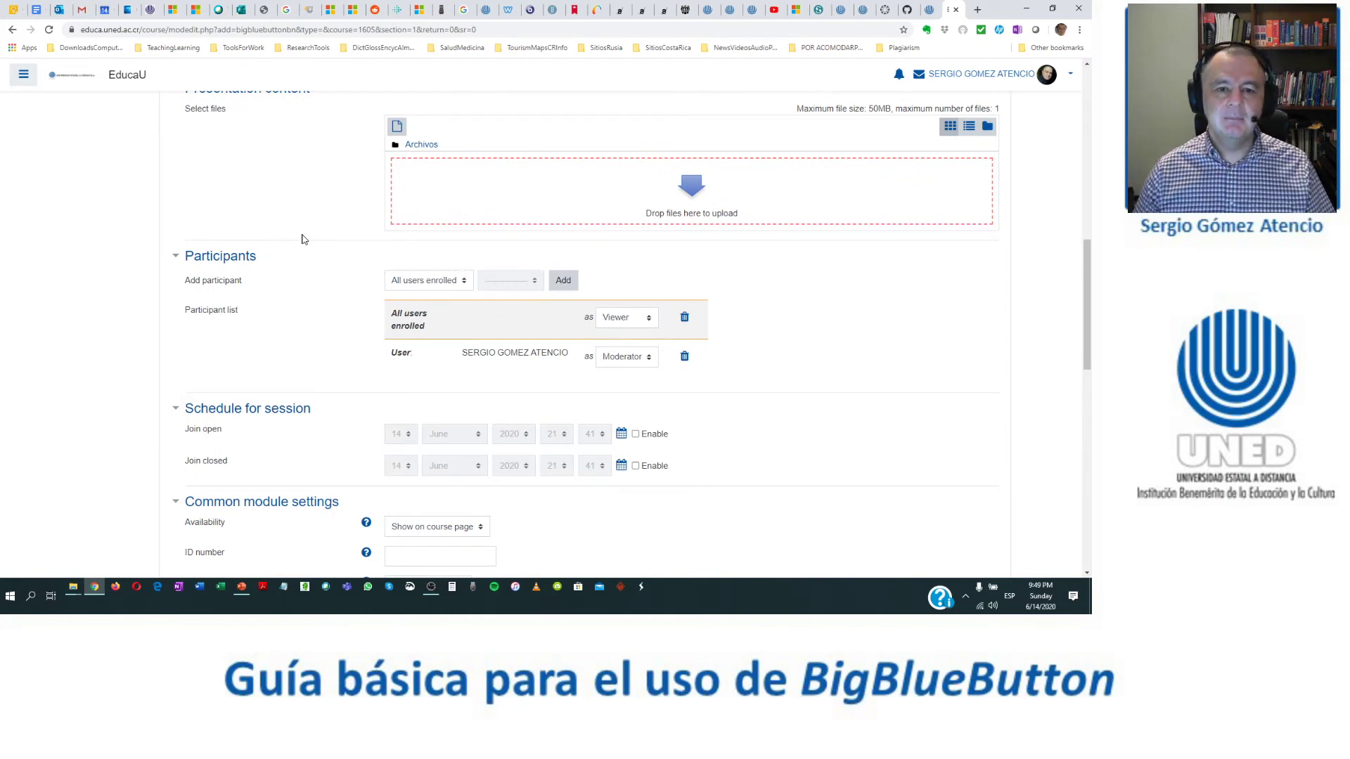
scroll(304, 240, down, 2)
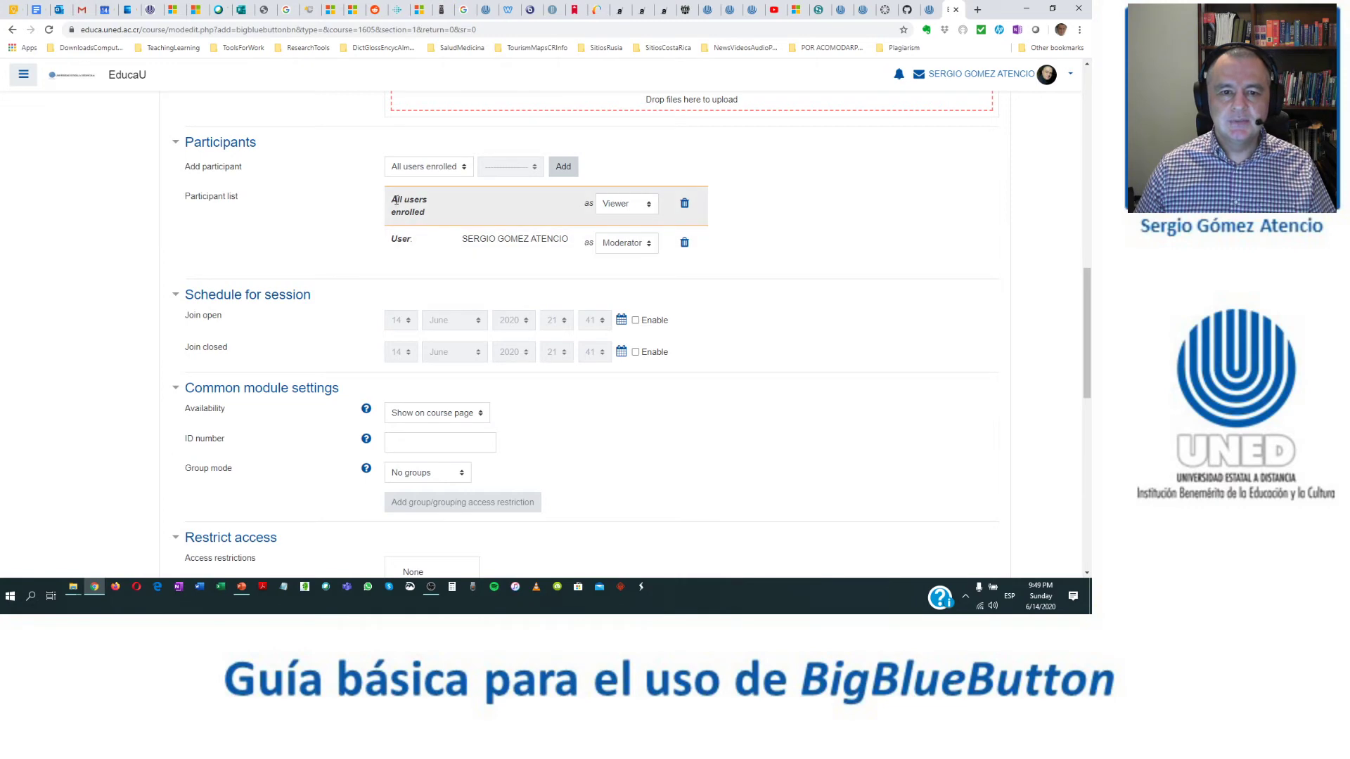
drag(394, 199, 429, 212)
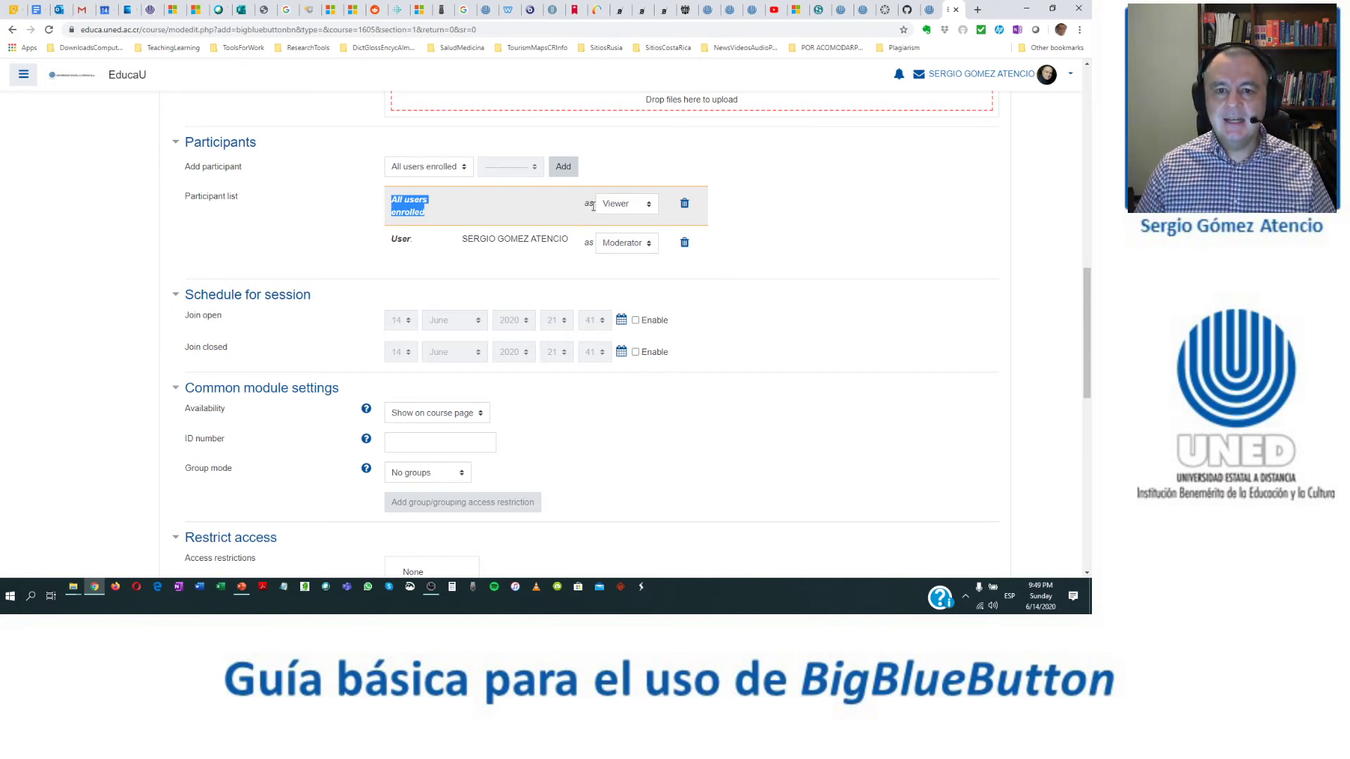
- Examine the role choices for all enrolled users and for the individual user in the participant list
click(433, 211)
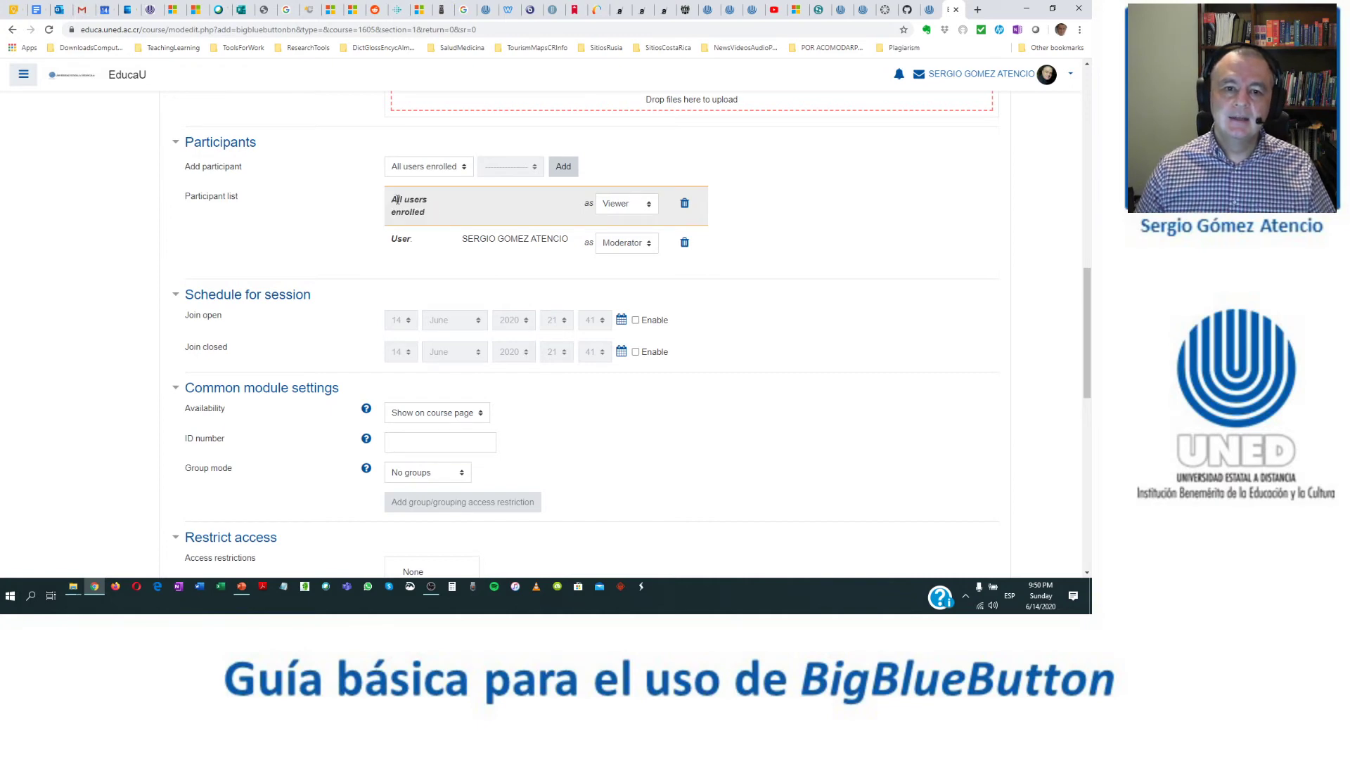
drag(395, 199, 429, 213)
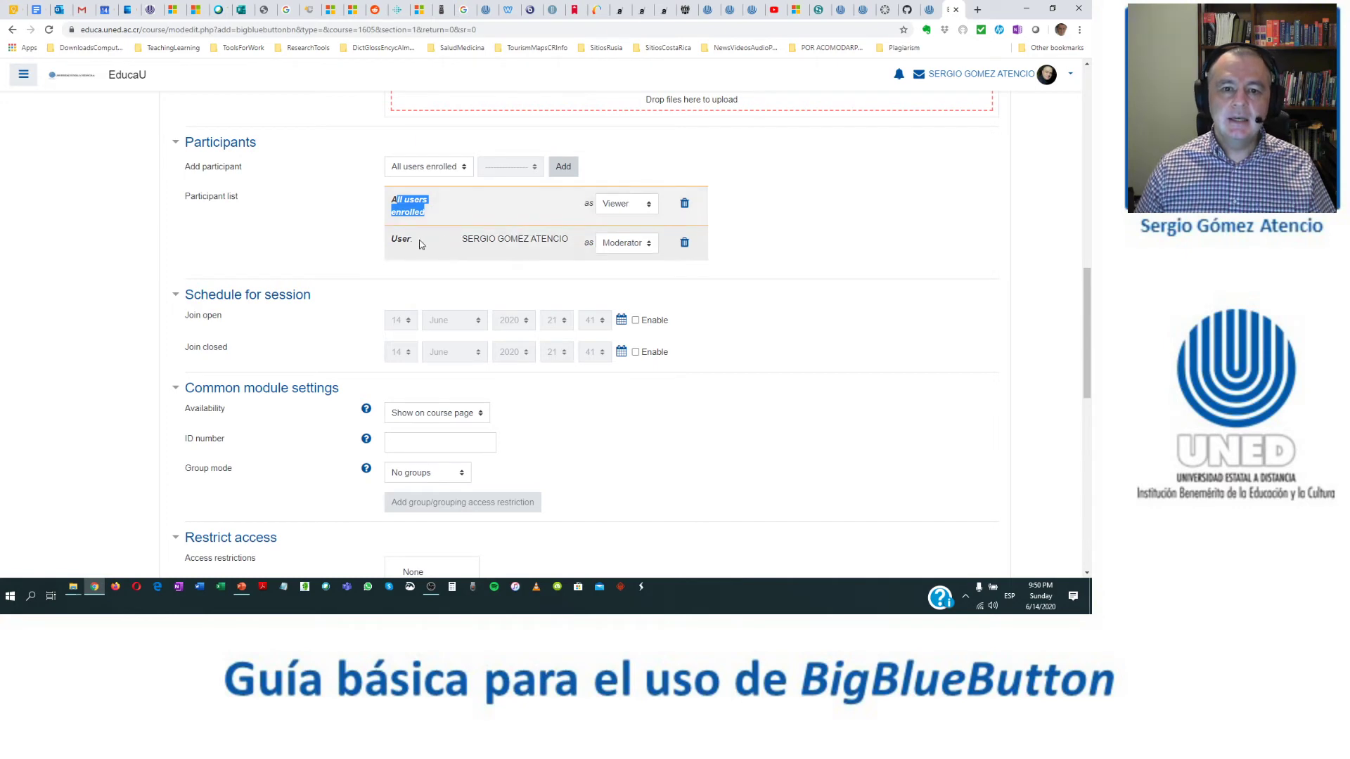
click(648, 244)
click(649, 244)
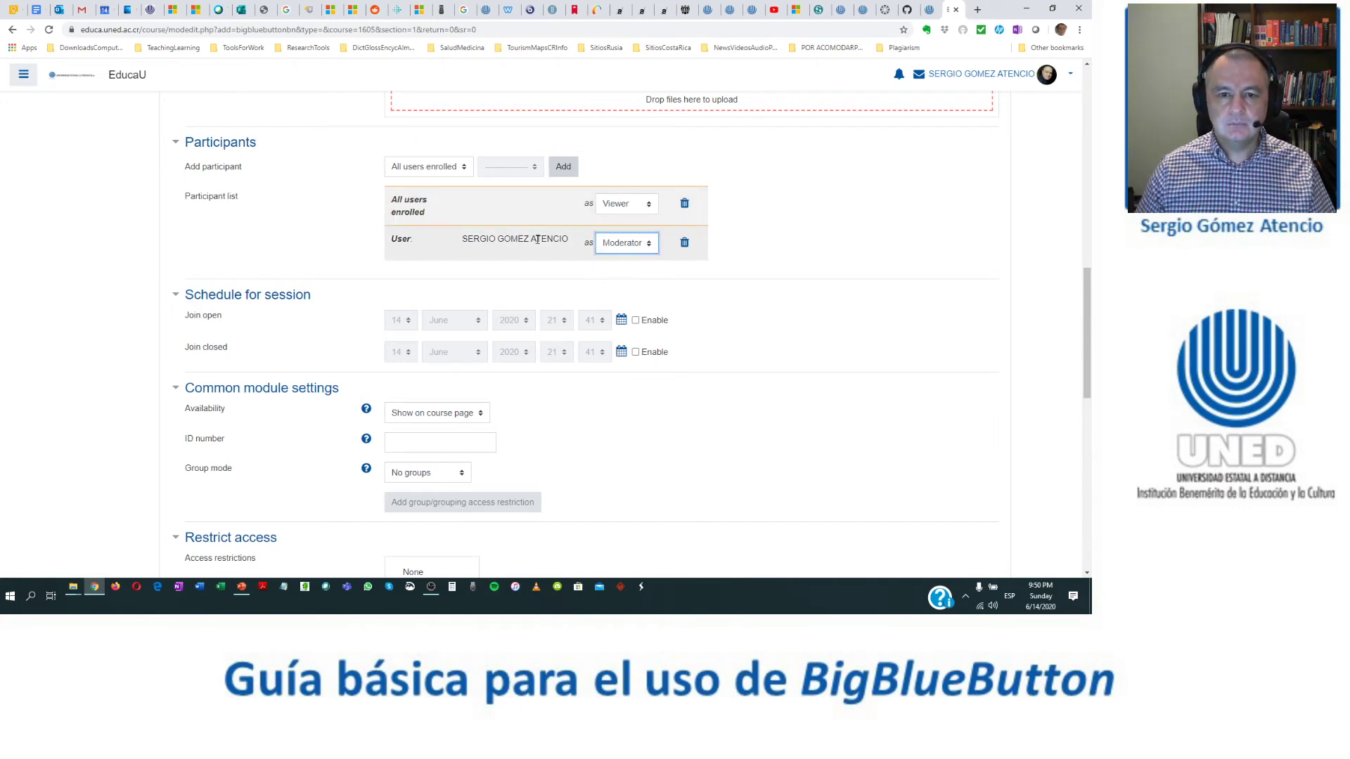
click(649, 206)
click(650, 206)
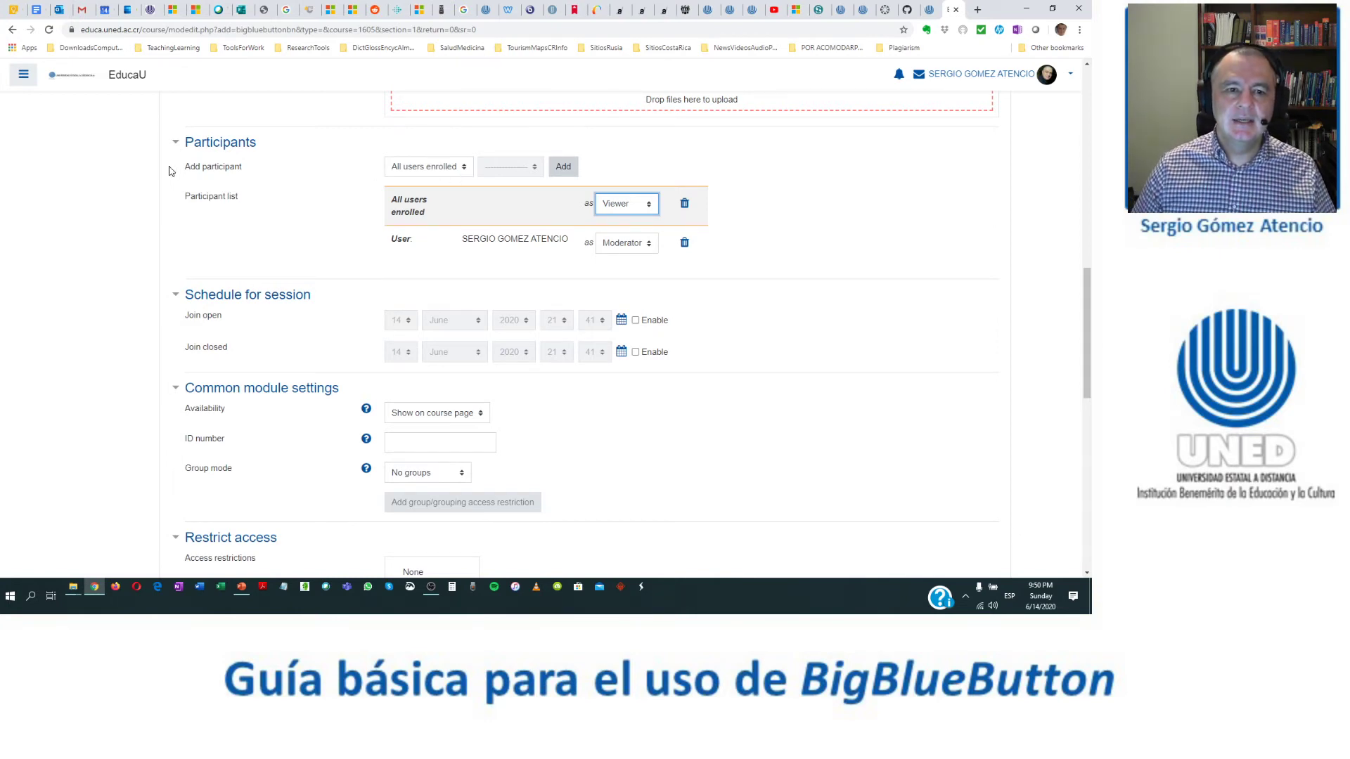
- Add an individual enrolled user to the participant list and give that user the Moderator role
drag(188, 167, 237, 167)
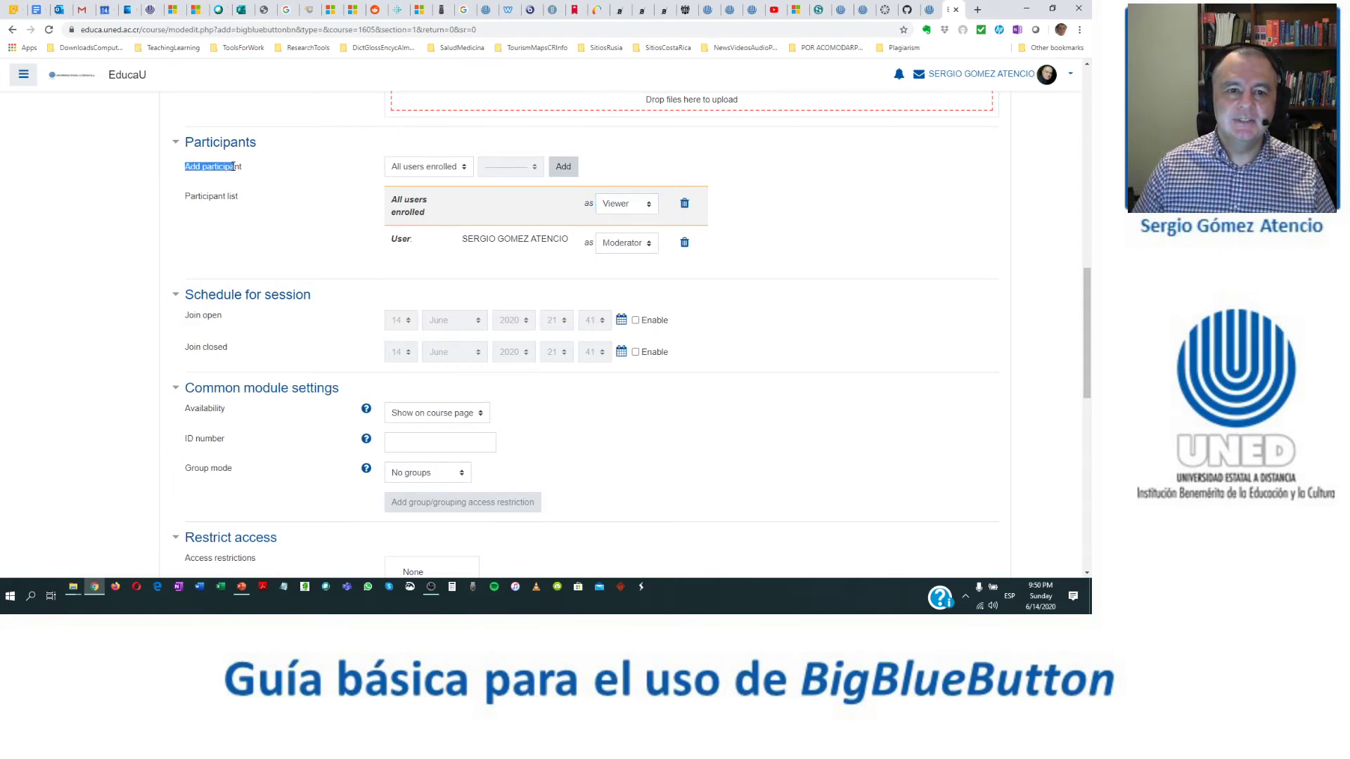
click(463, 169)
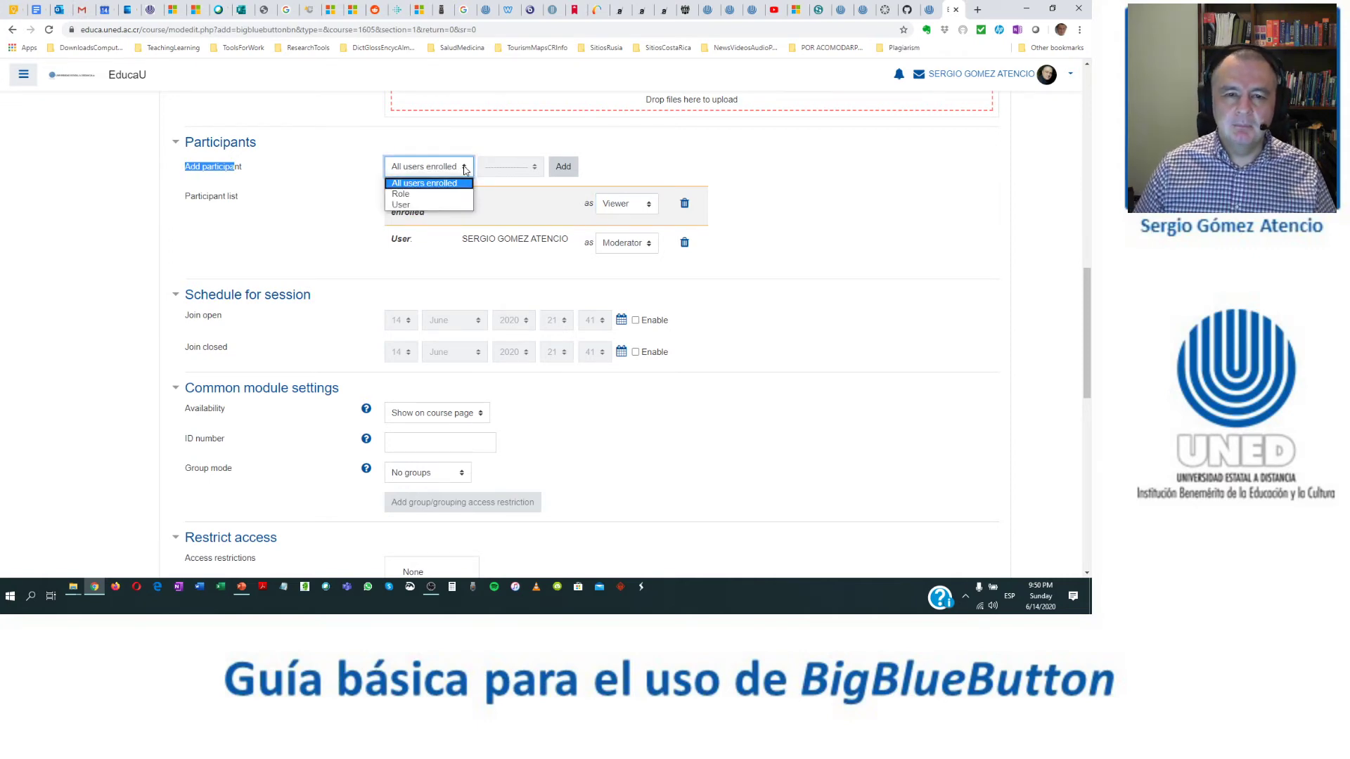
click(429, 205)
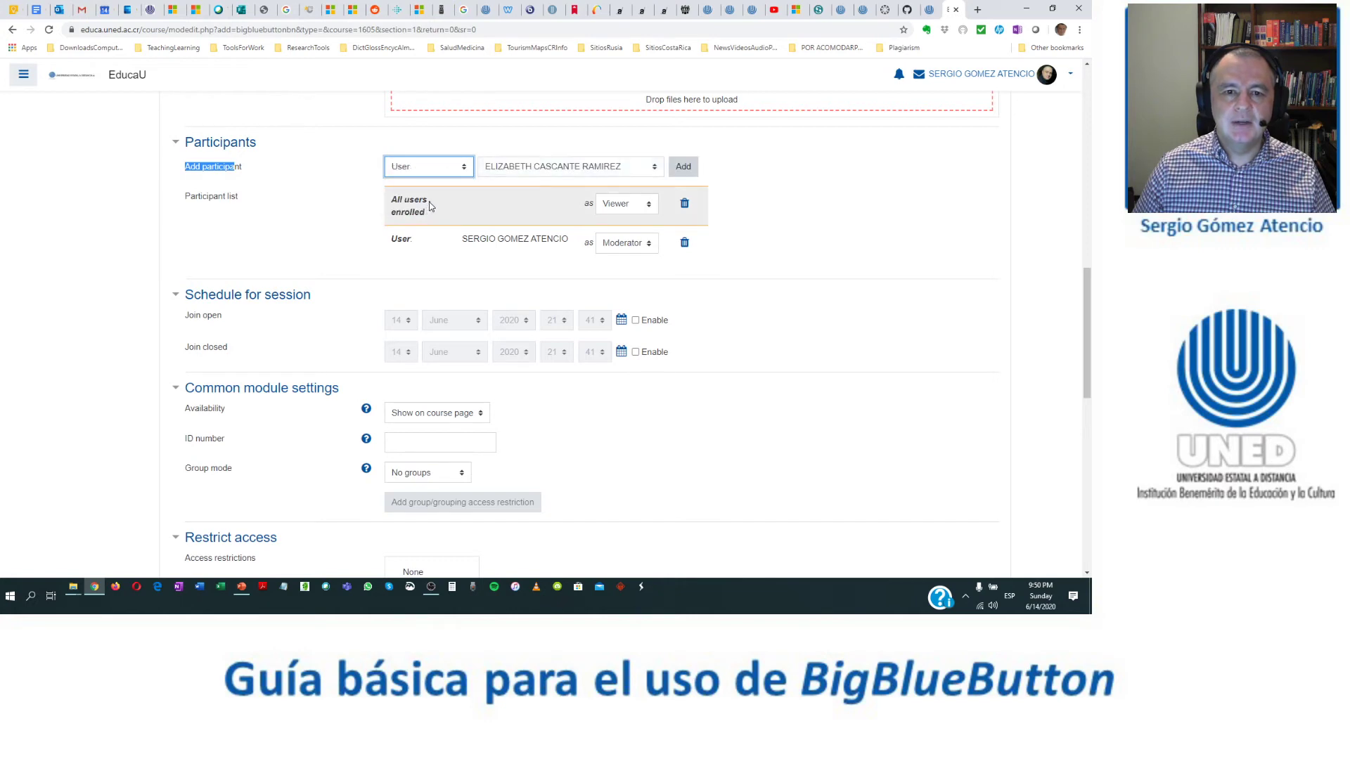
click(656, 169)
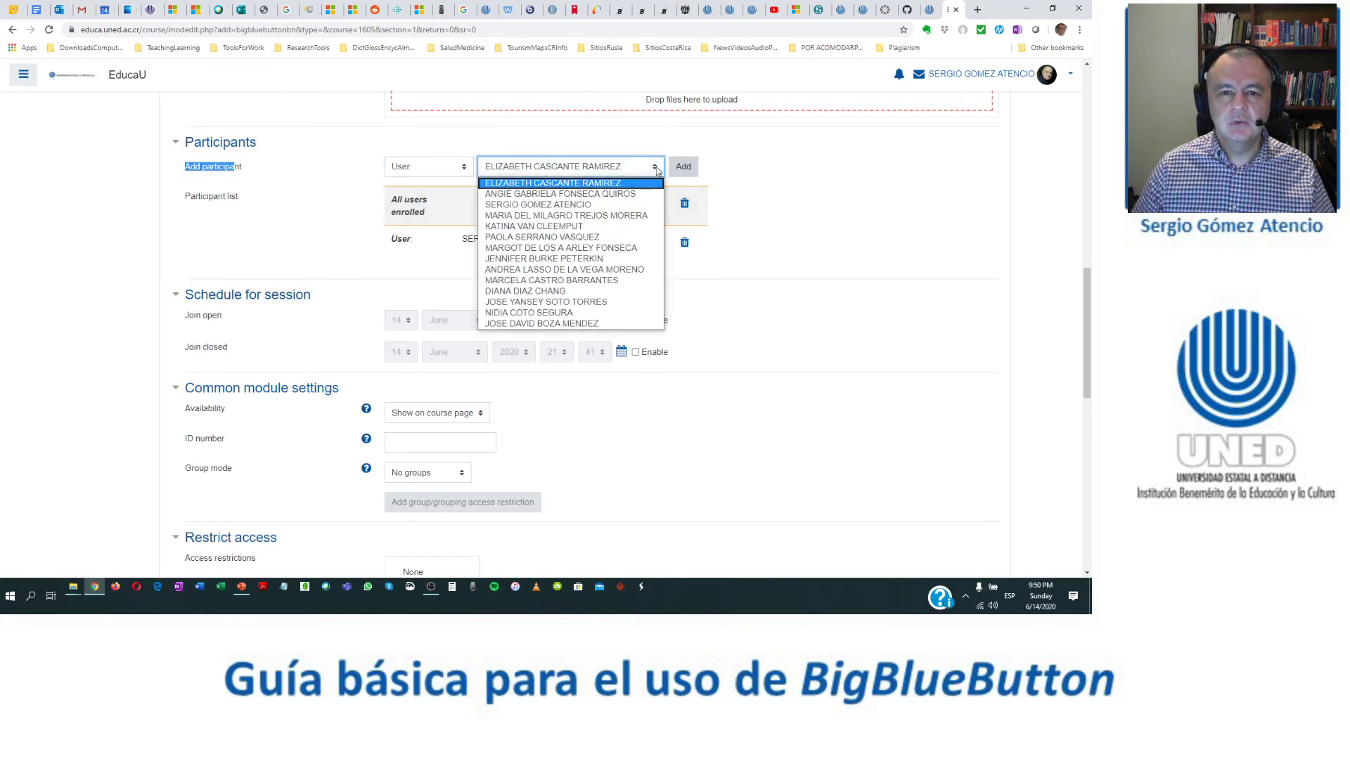
click(620, 194)
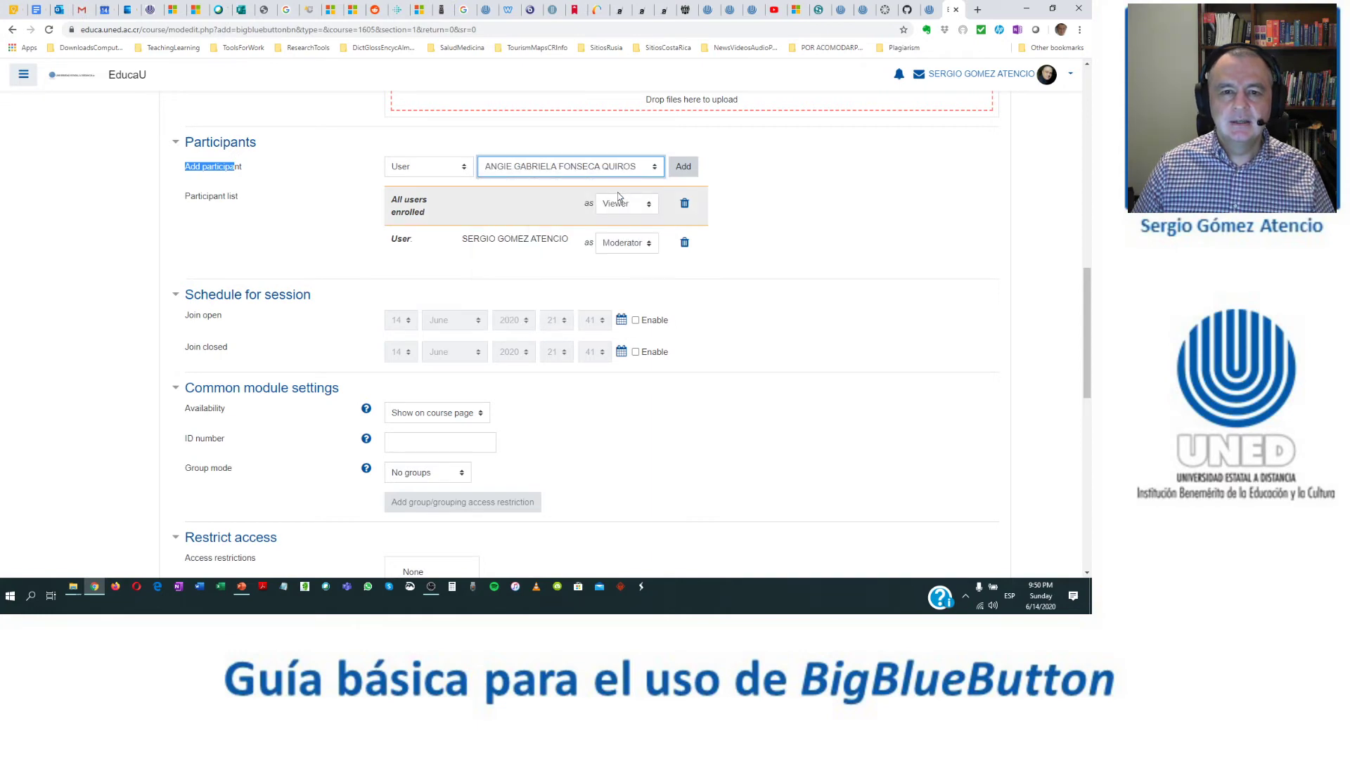
click(681, 171)
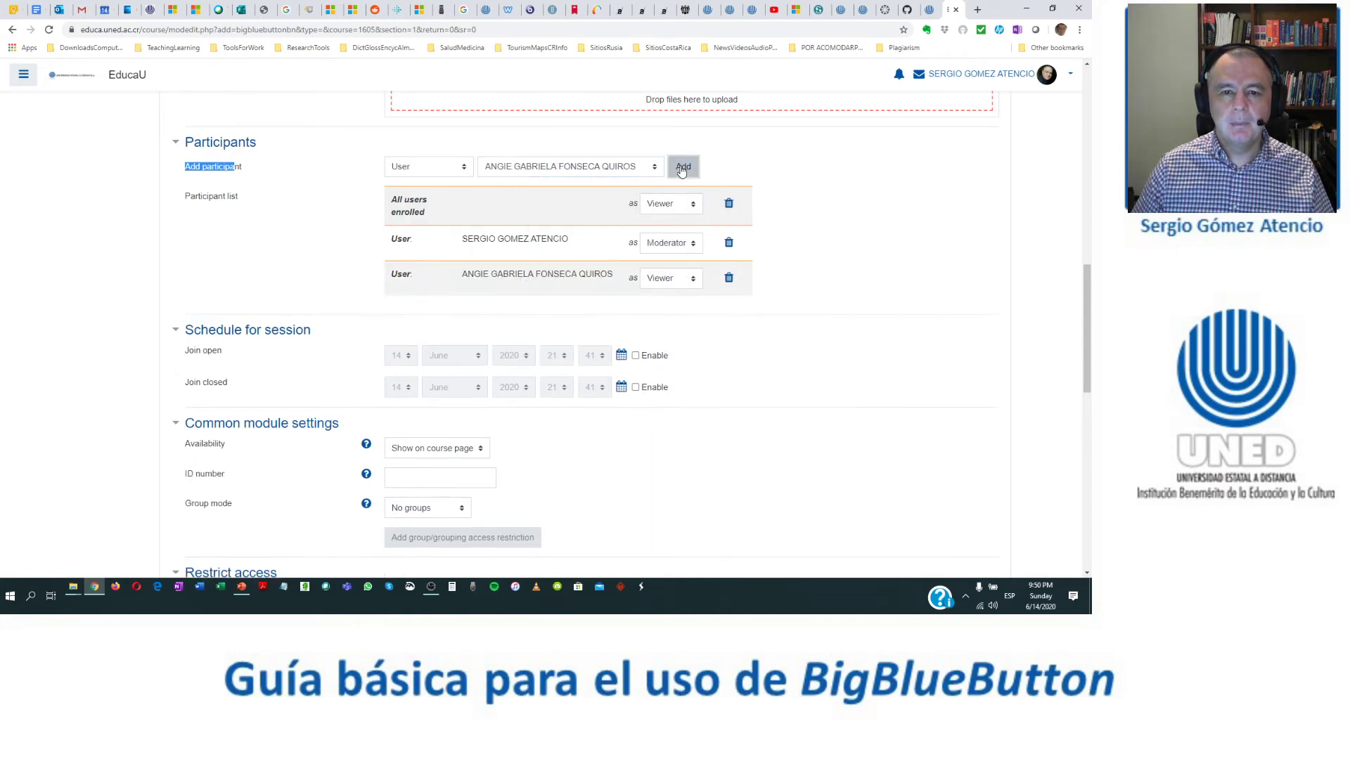
click(695, 282)
click(680, 307)
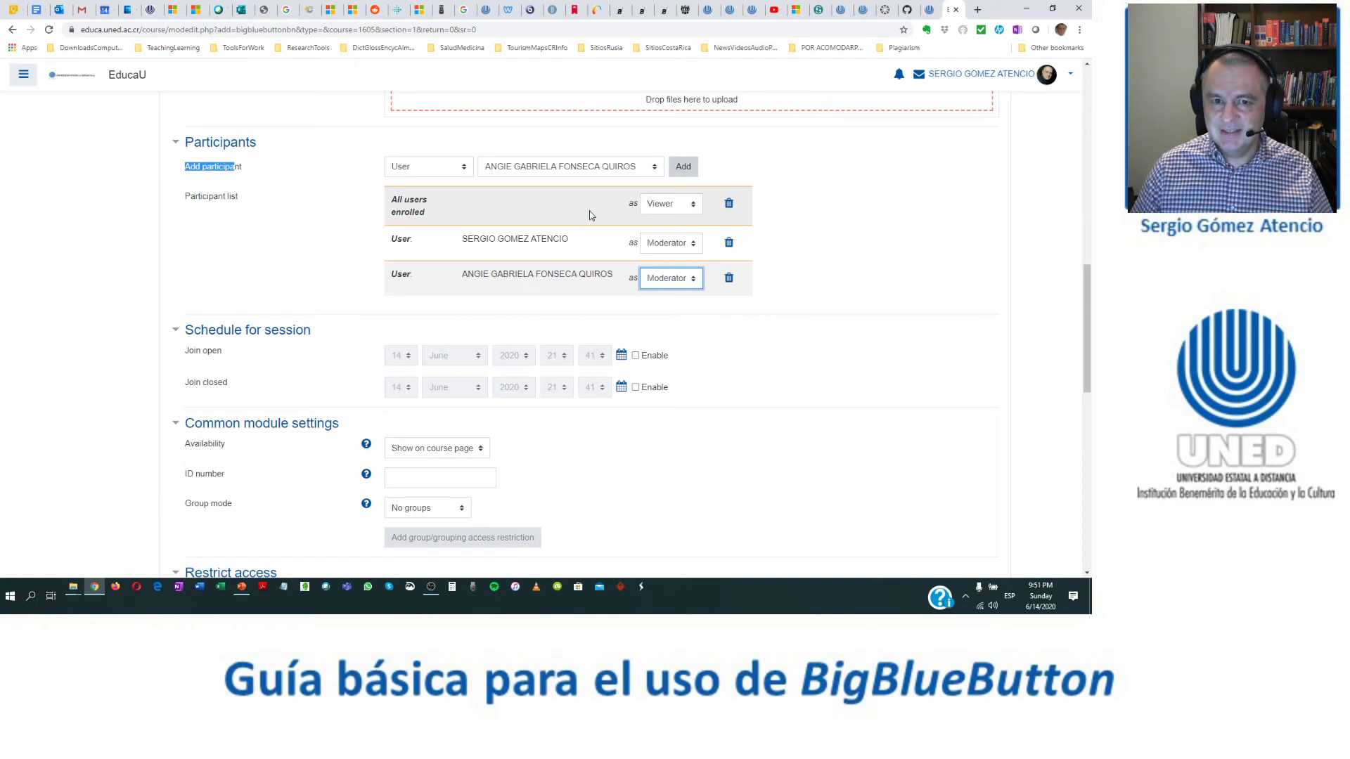
- Remove the individually added second user from the participant list
click(465, 171)
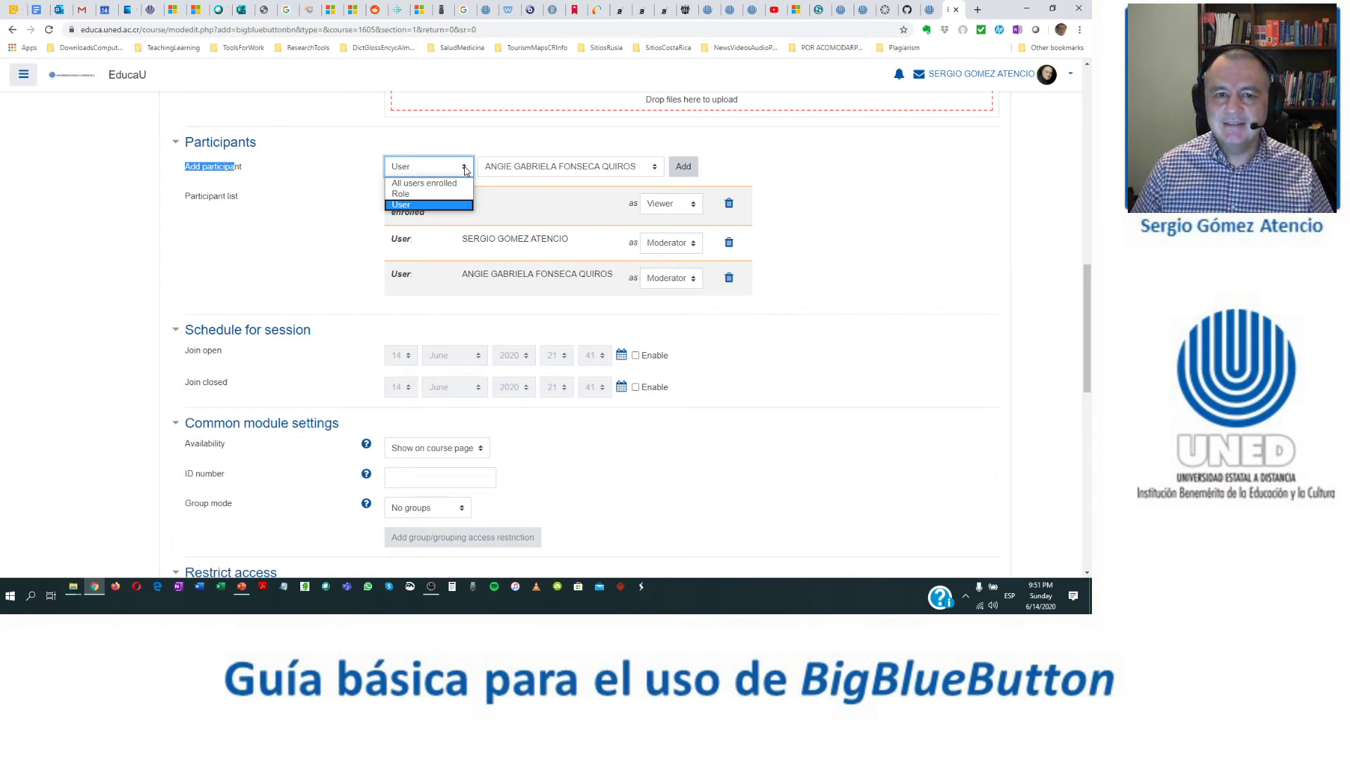
click(464, 170)
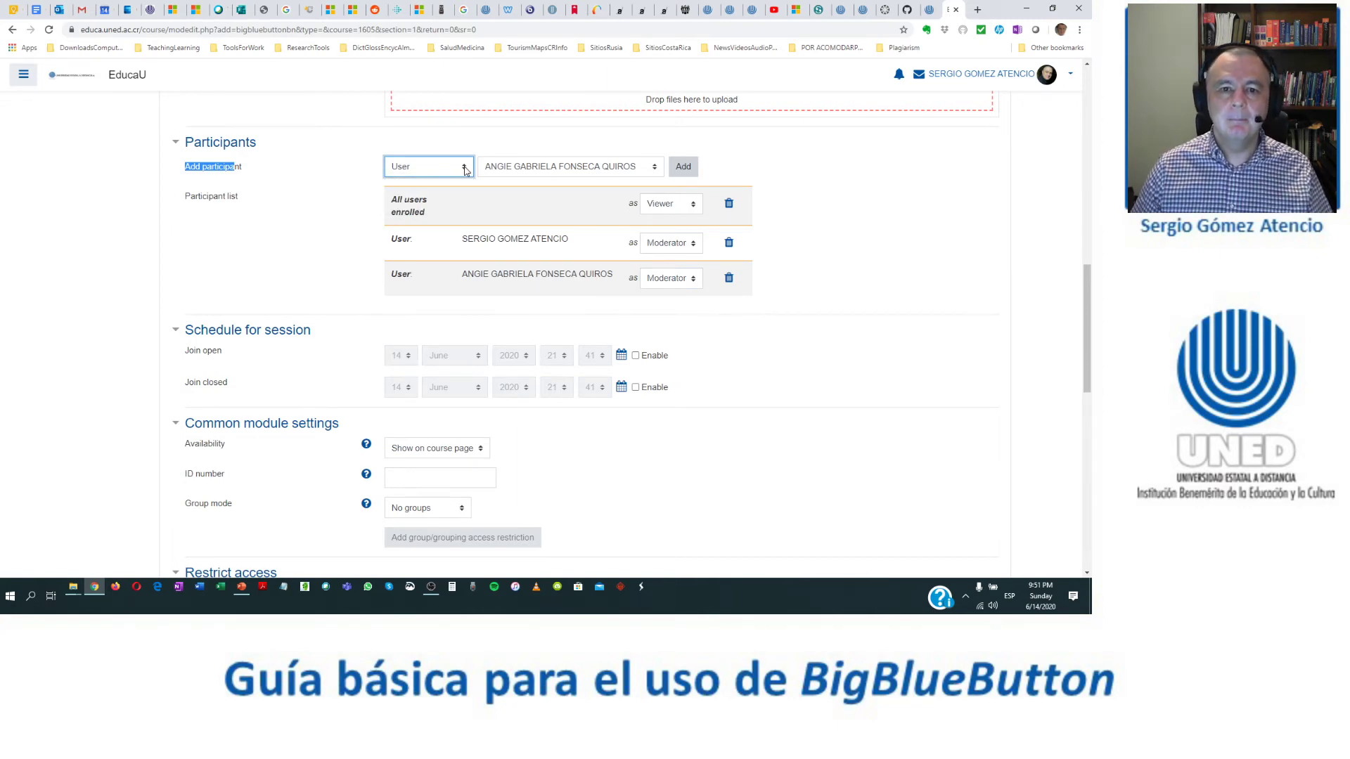
click(729, 279)
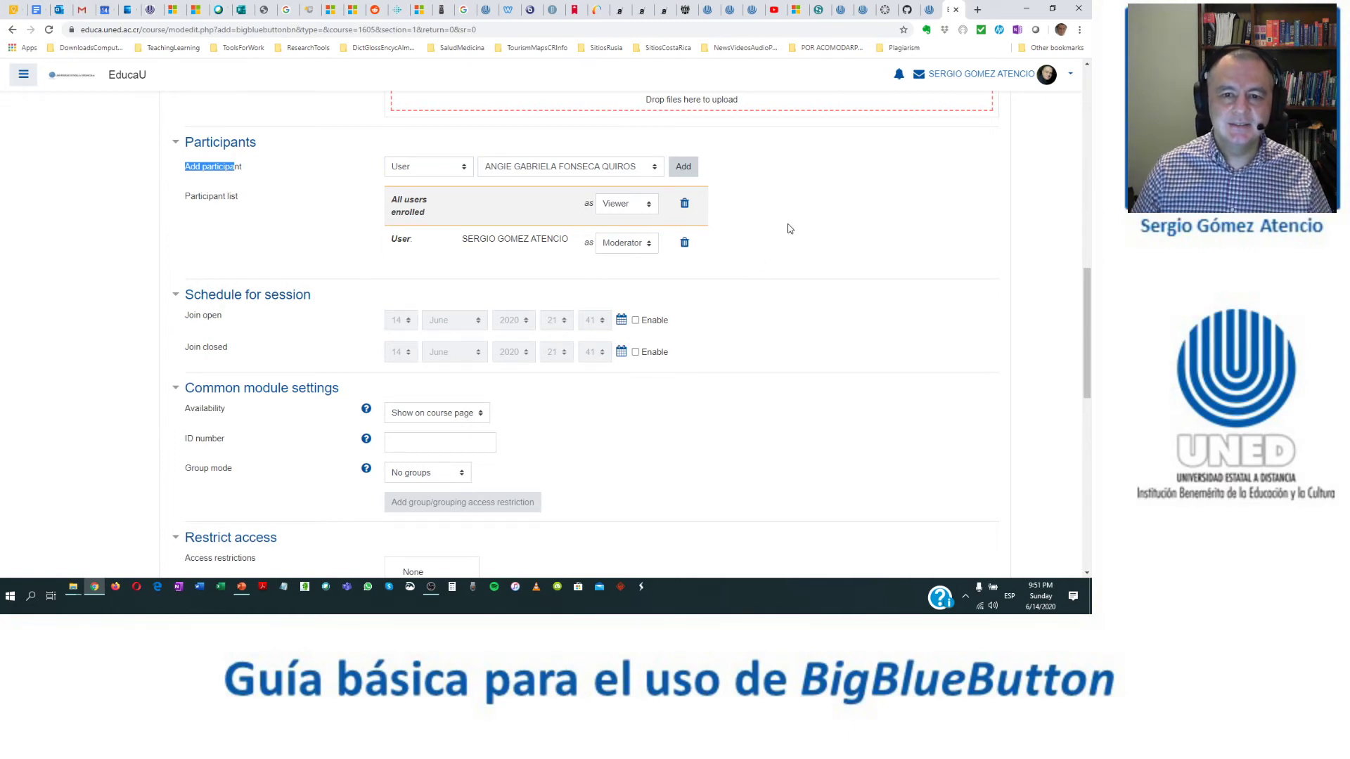
- Enable both the Join open and Join closed dates in the session schedule
scroll(789, 227, down, 2)
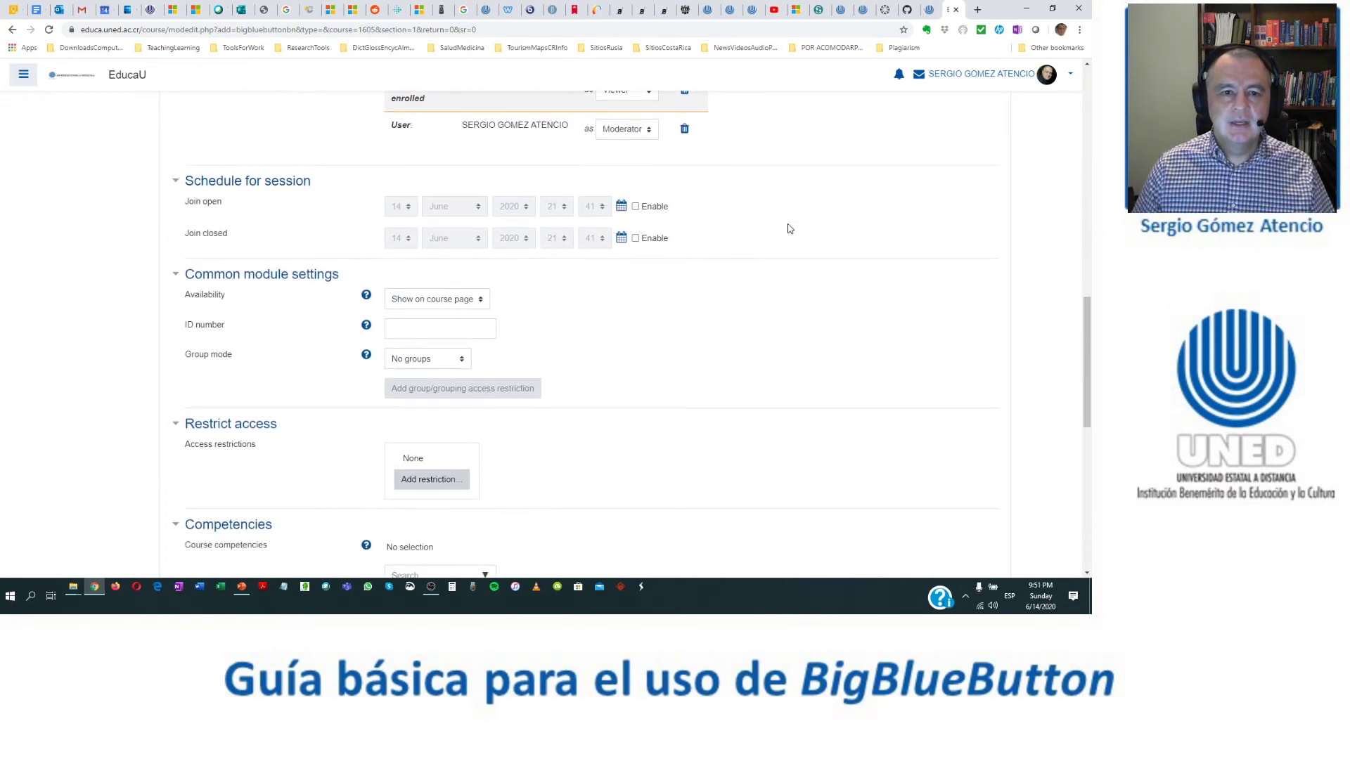
scroll(788, 228, down, 1)
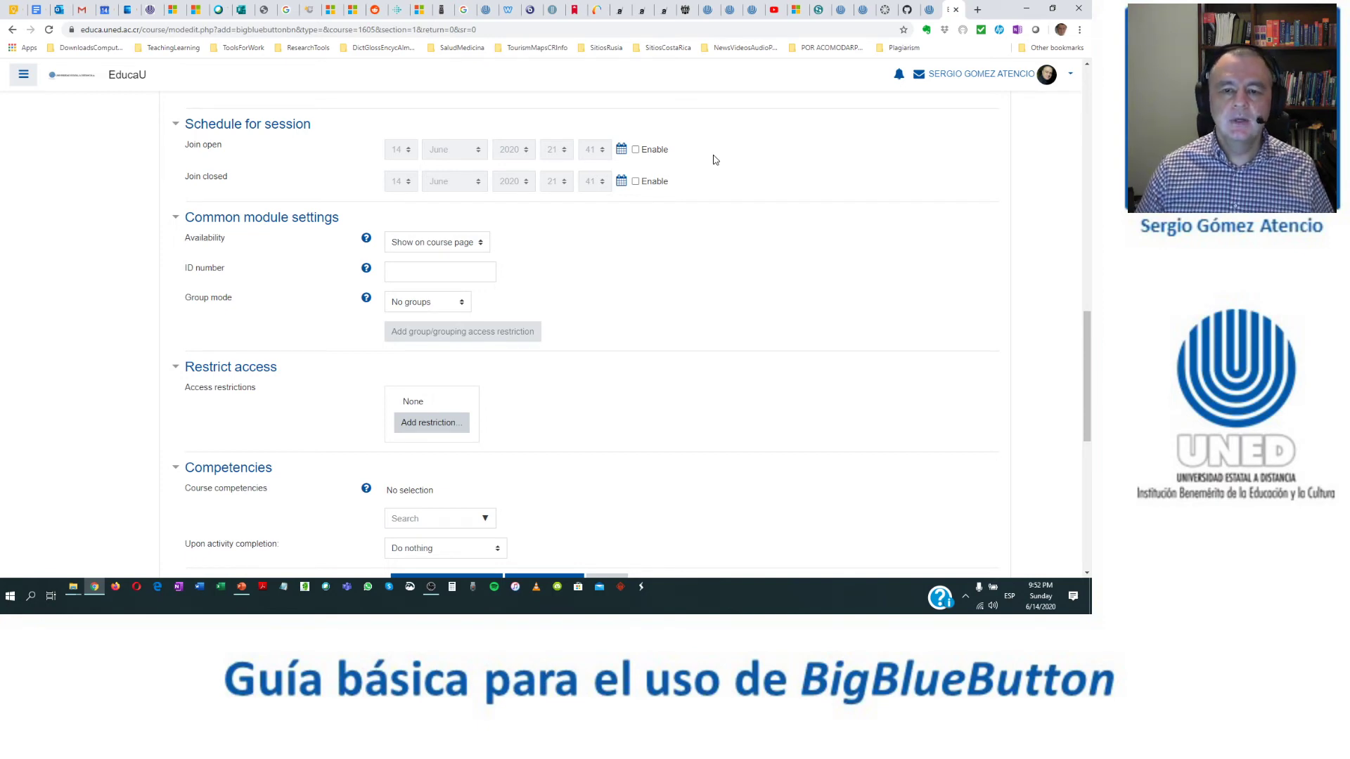
click(636, 150)
click(635, 181)
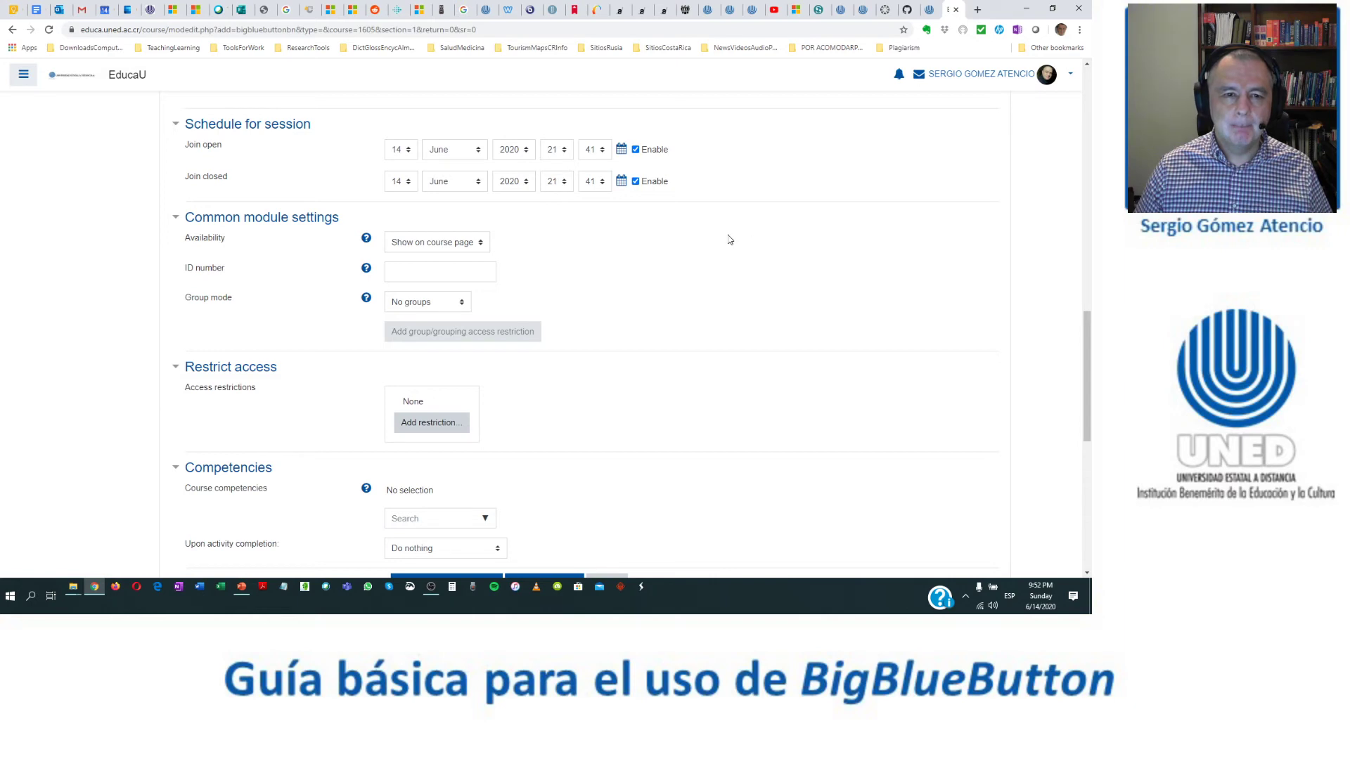
- Examine the availability options and the ID number field in the common module settings
scroll(729, 240, down, 1)
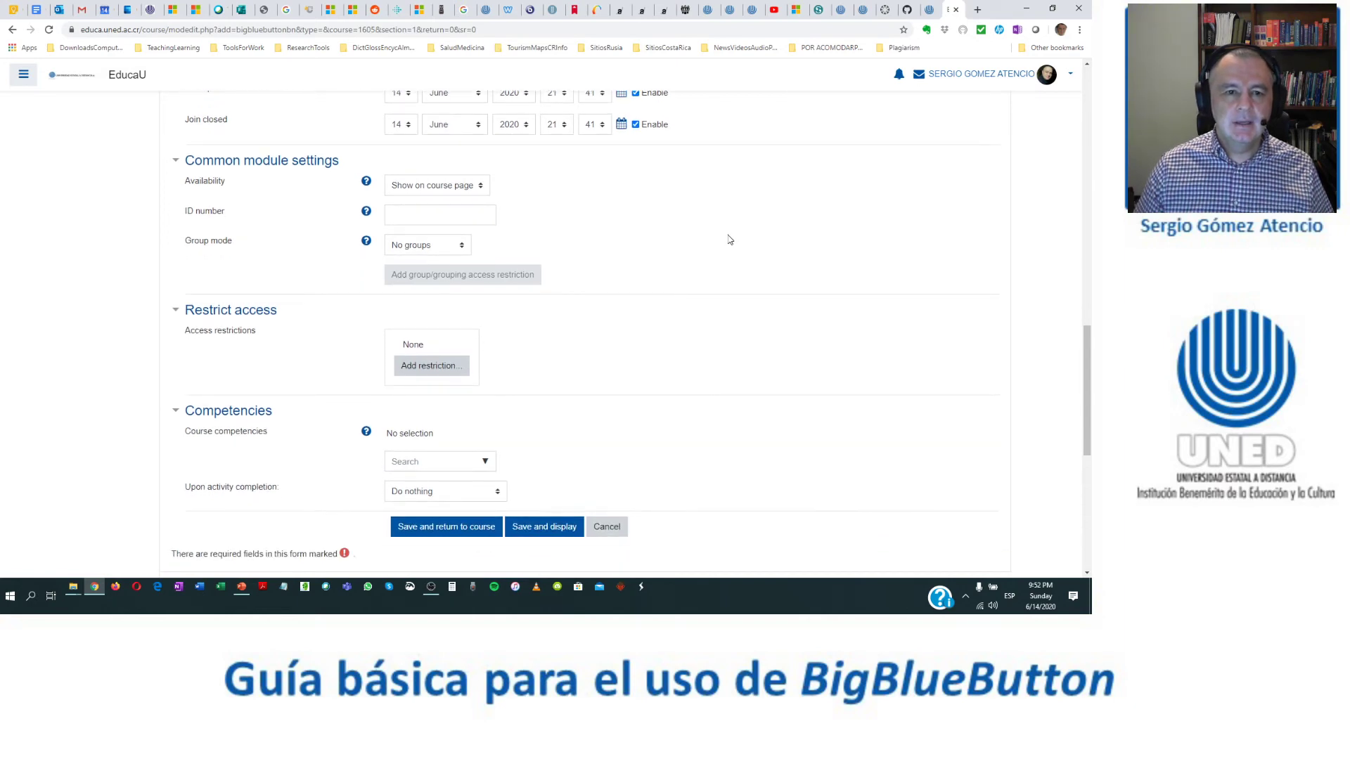
scroll(729, 240, down, 1)
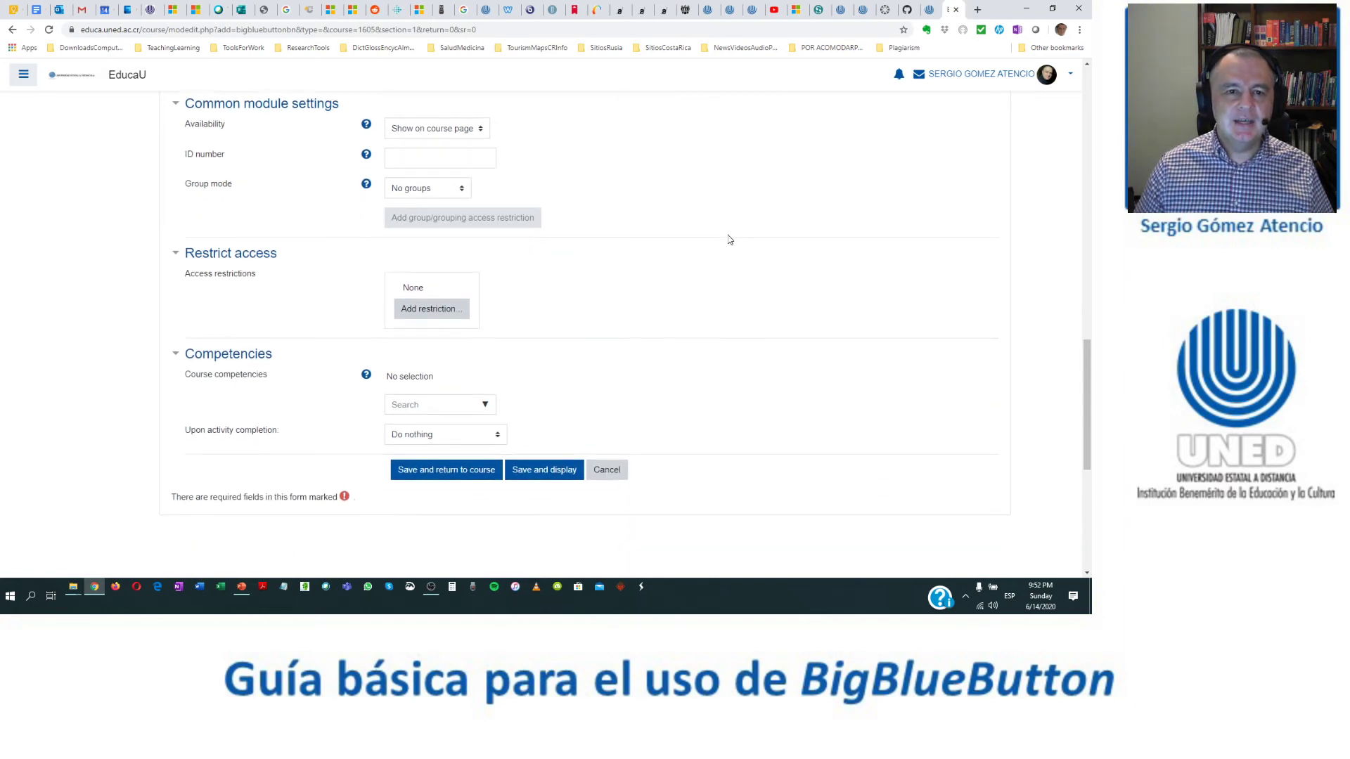
scroll(729, 240, up, 1)
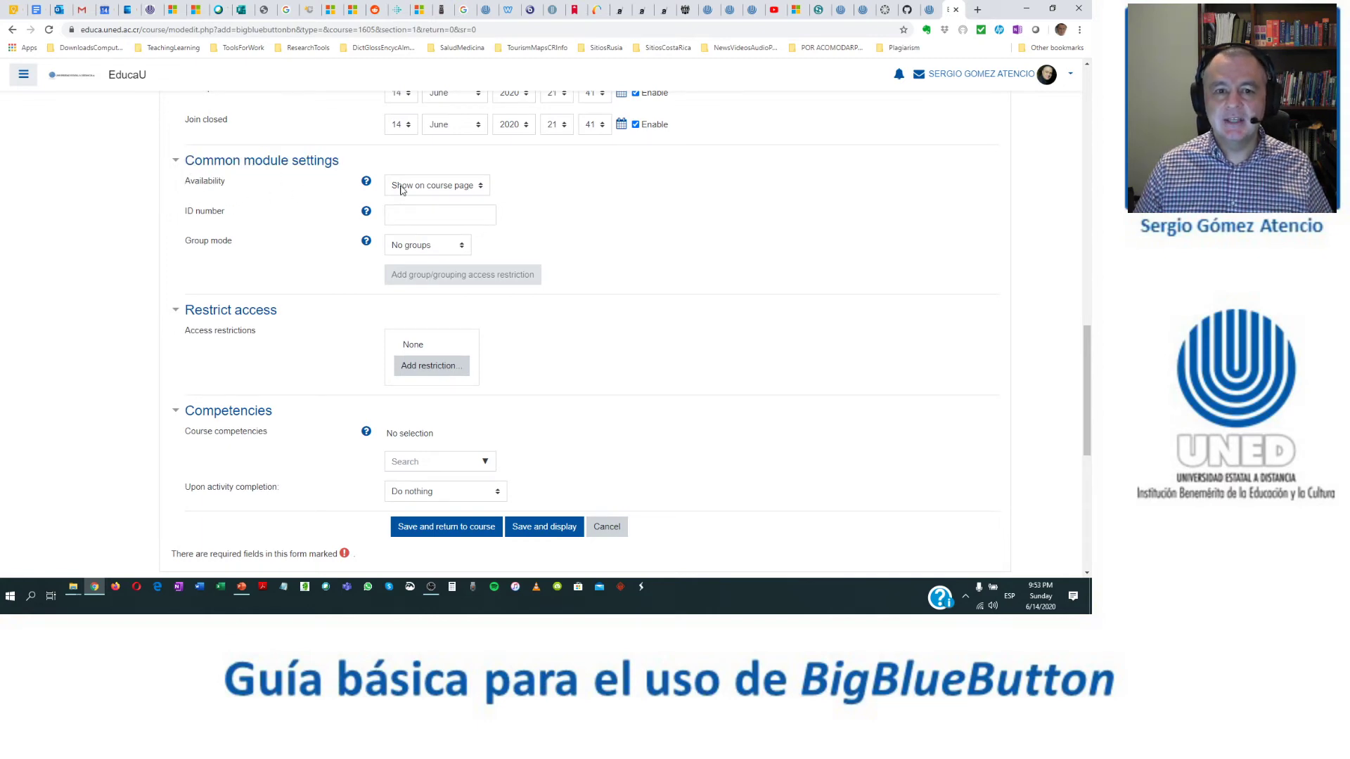
click(482, 187)
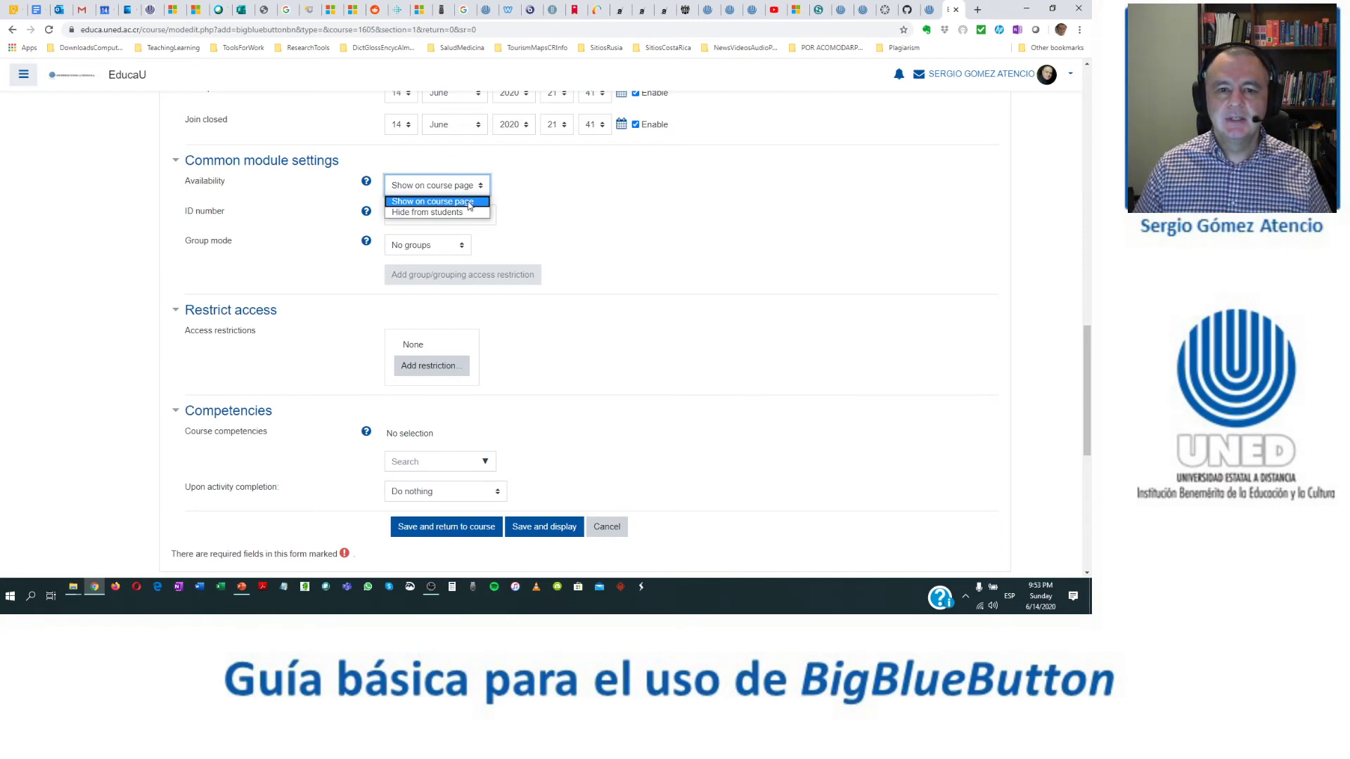
click(557, 187)
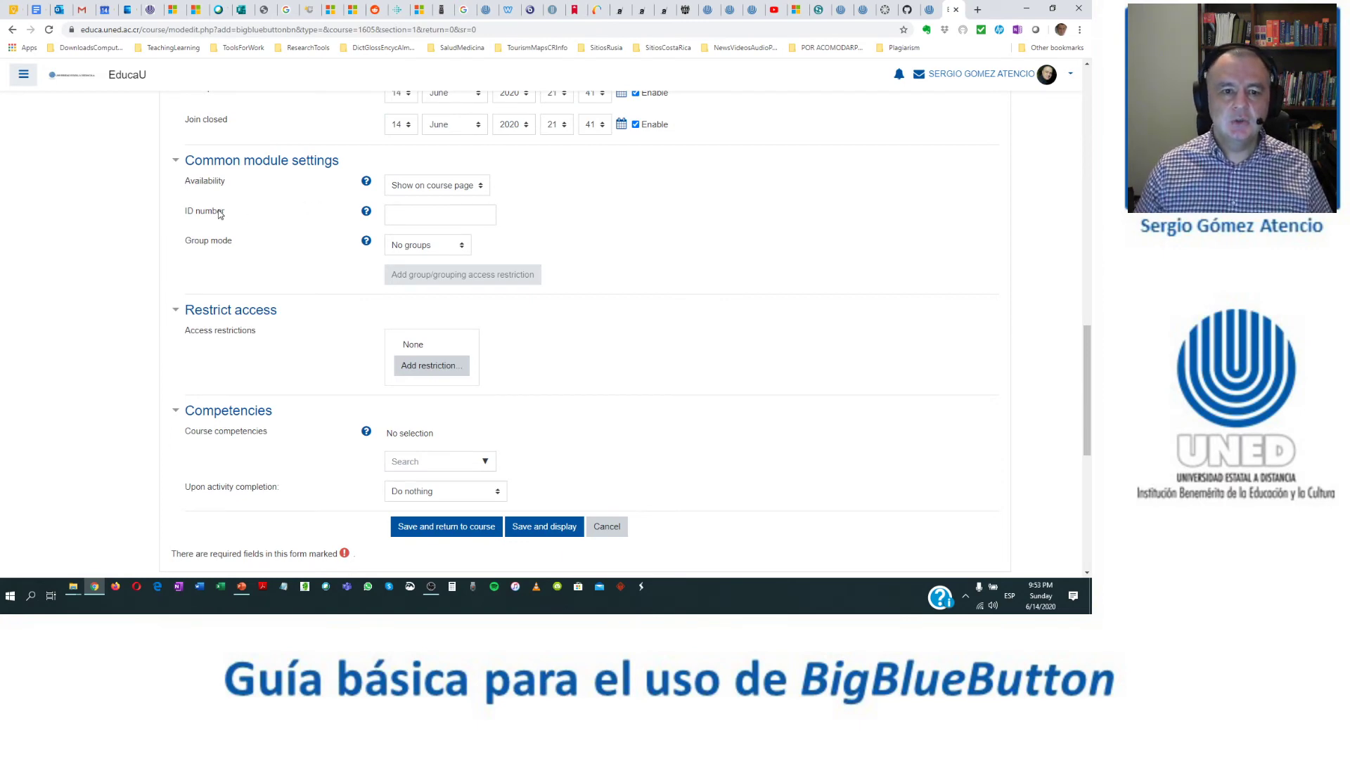
click(406, 216)
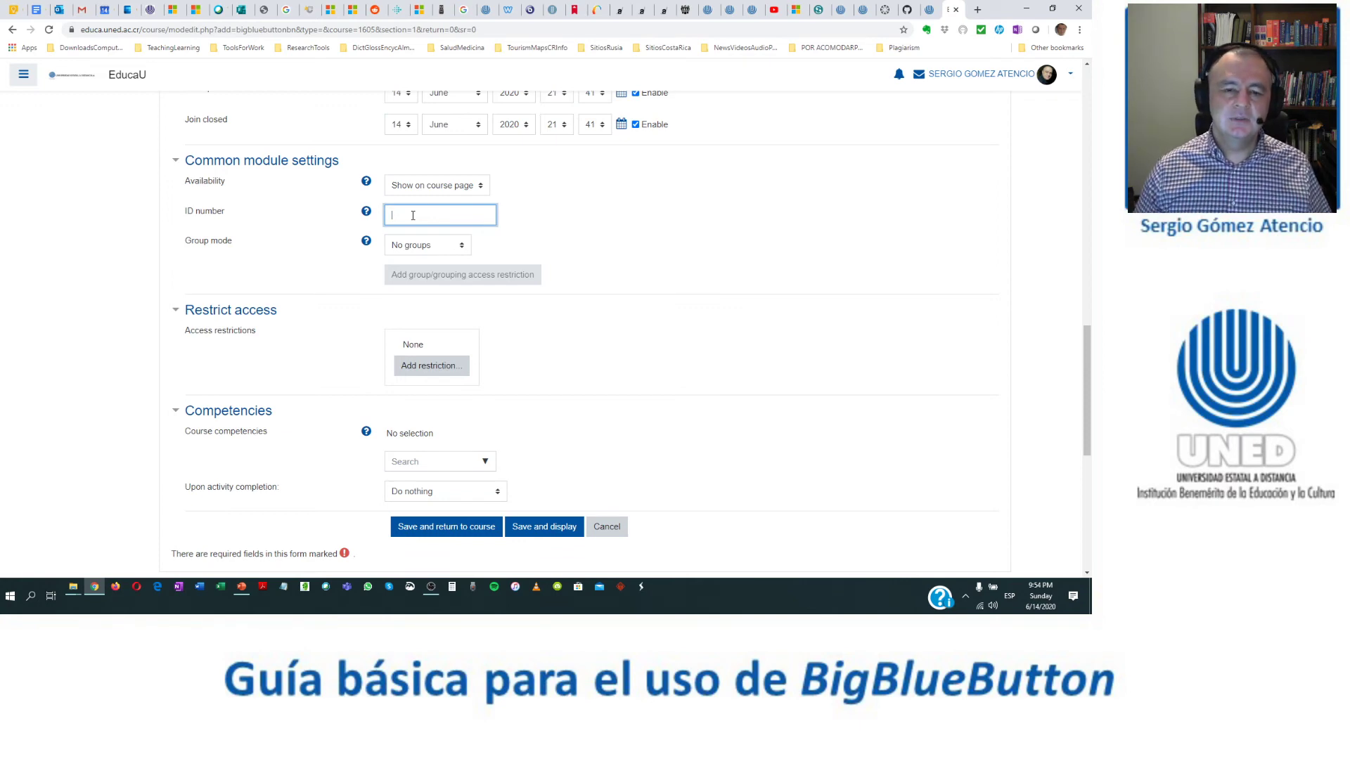
click(523, 223)
click(481, 213)
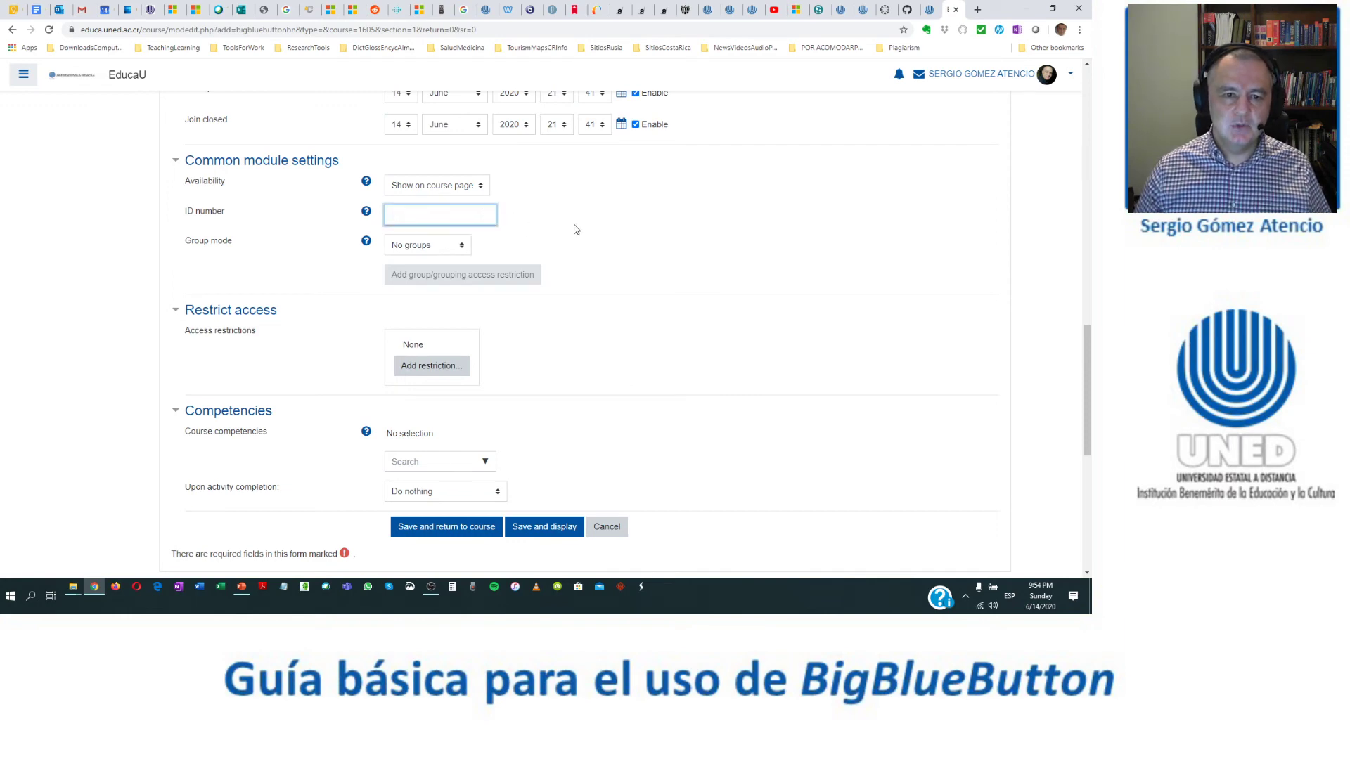
- Add a User profile access restriction requiring the First name field to be equal to a student's first name
scroll(574, 229, down, 2)
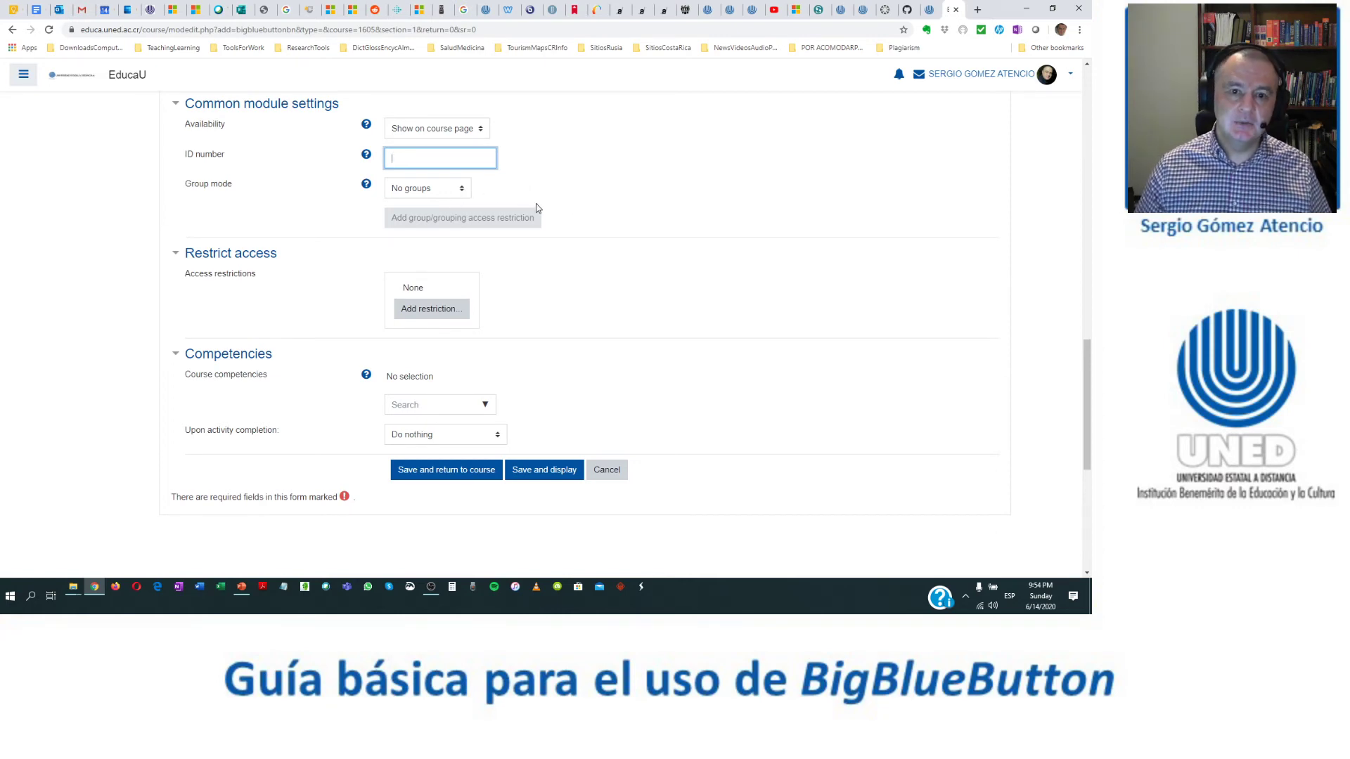
scroll(624, 229, down, 1)
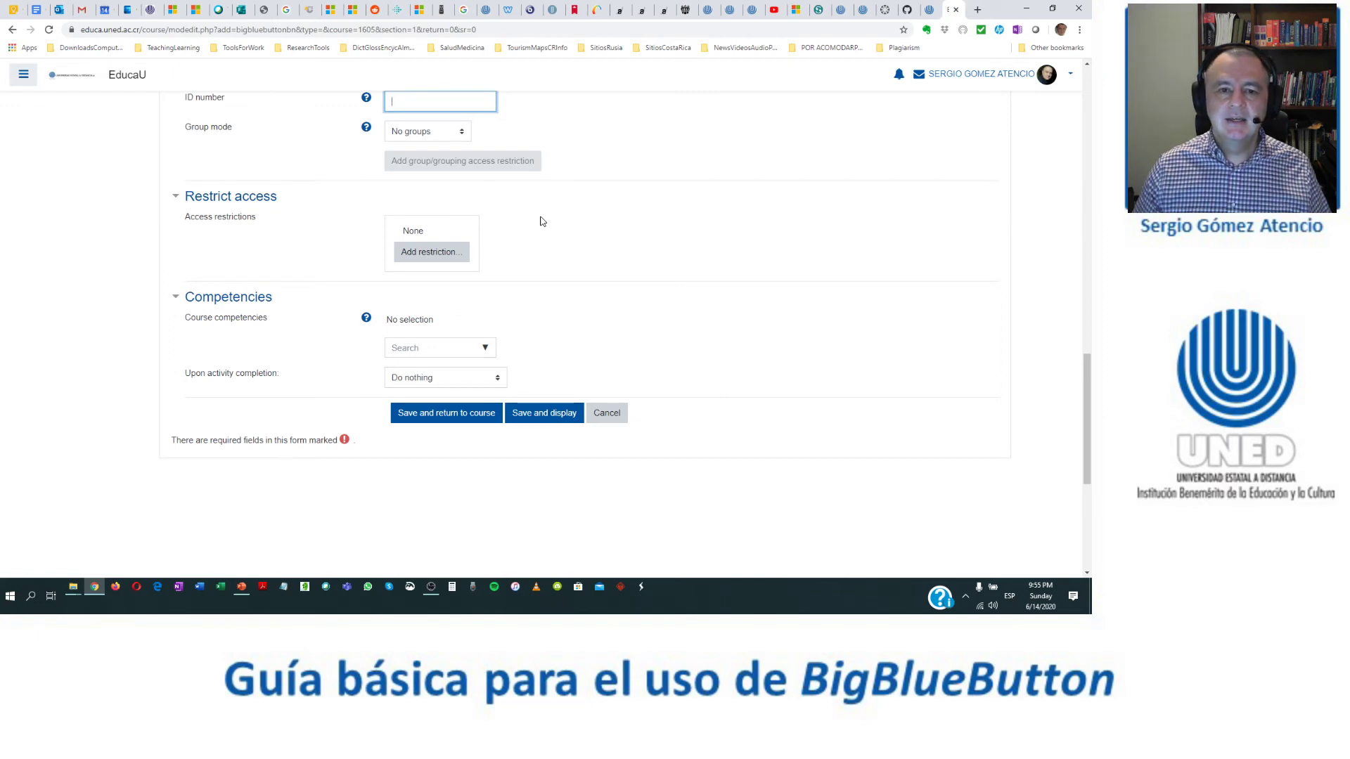
click(436, 253)
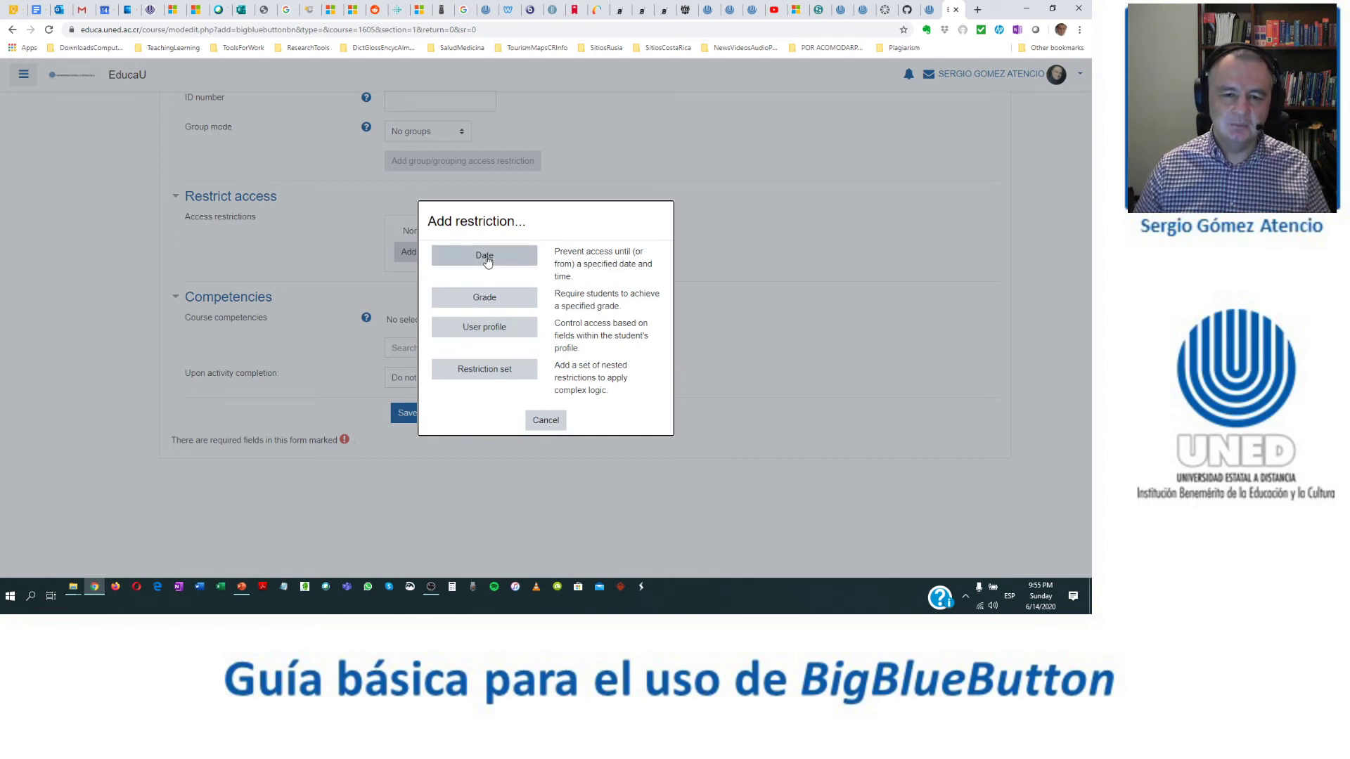
click(494, 335)
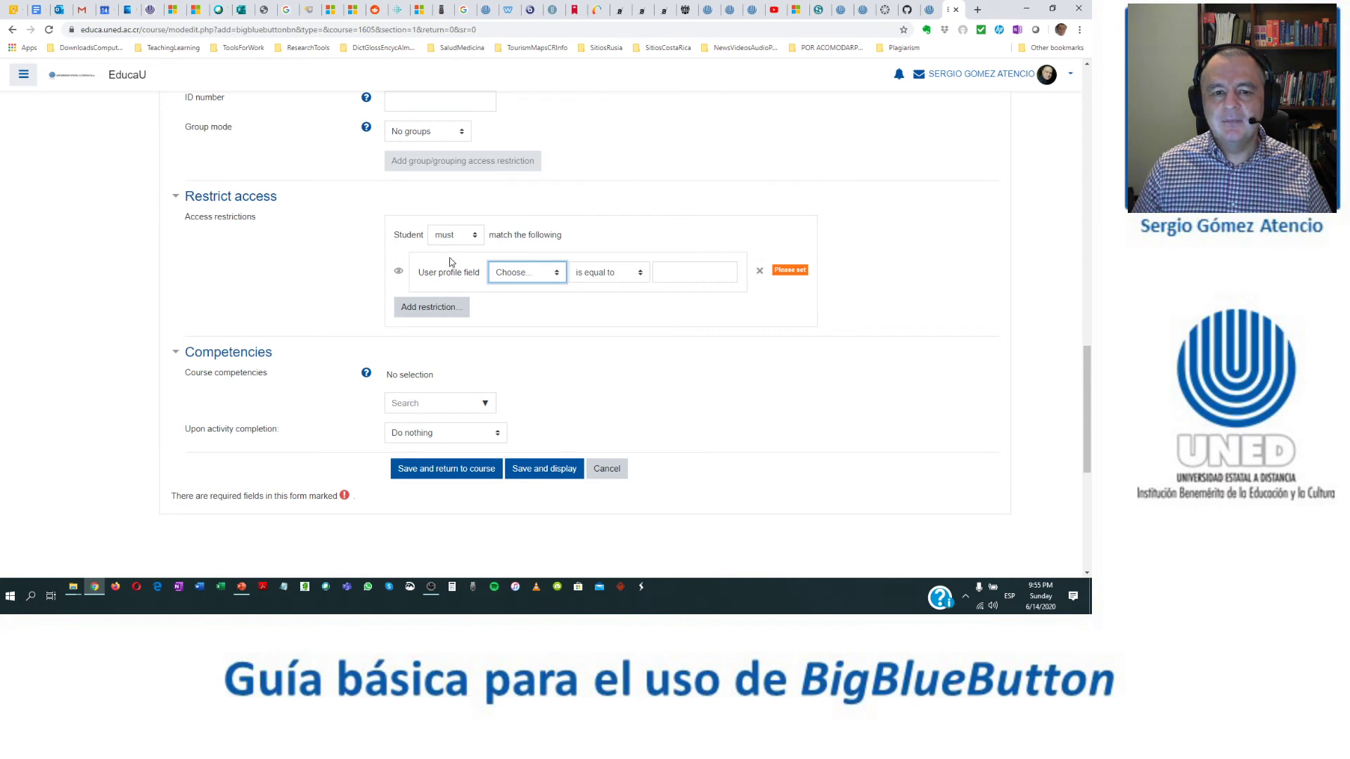
click(557, 274)
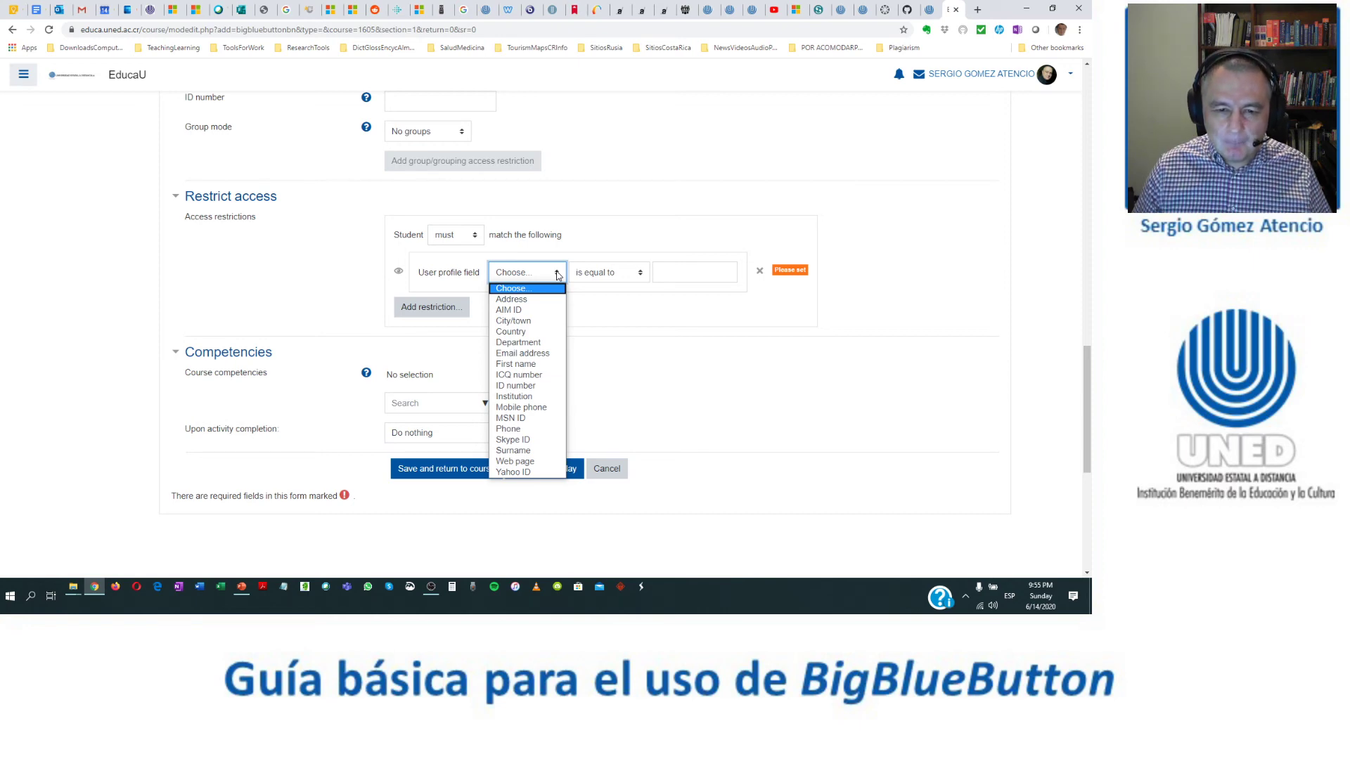
click(526, 364)
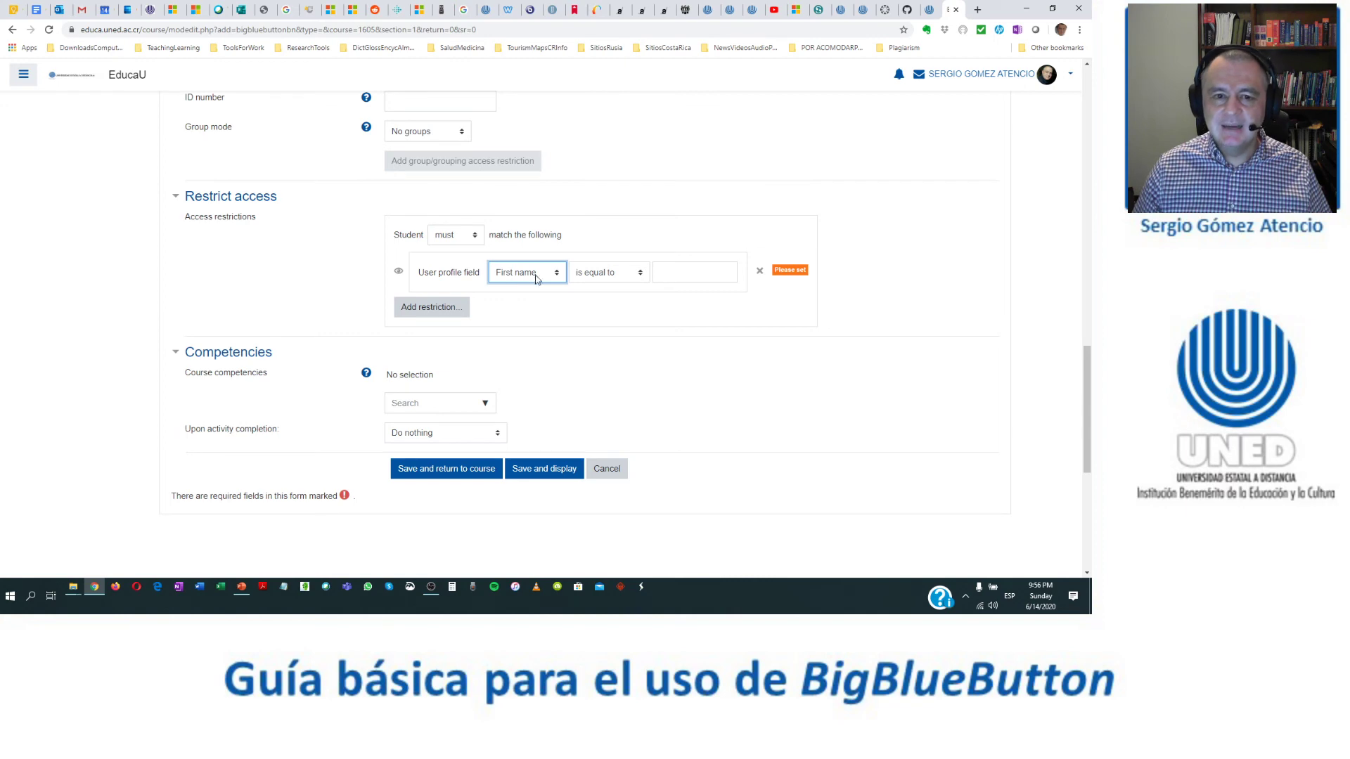
click(670, 272)
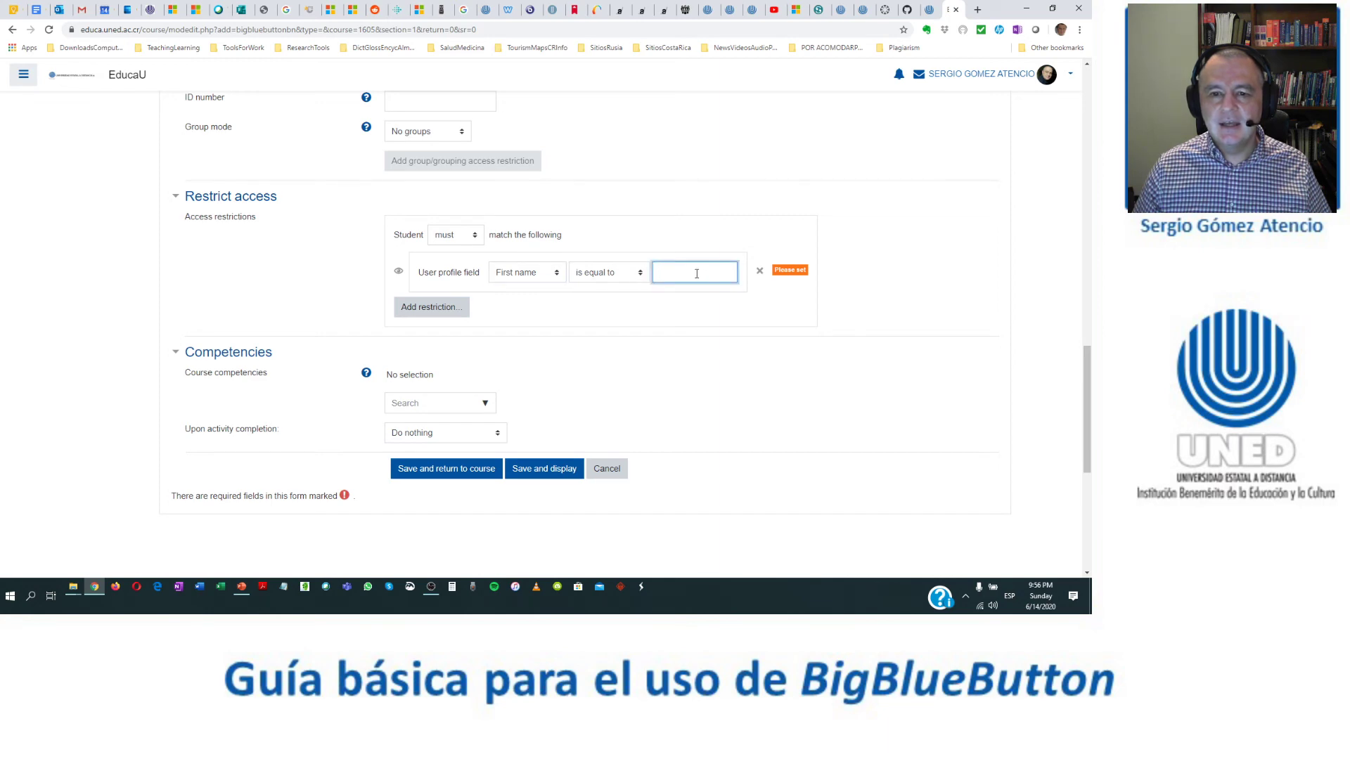
text(Angie)
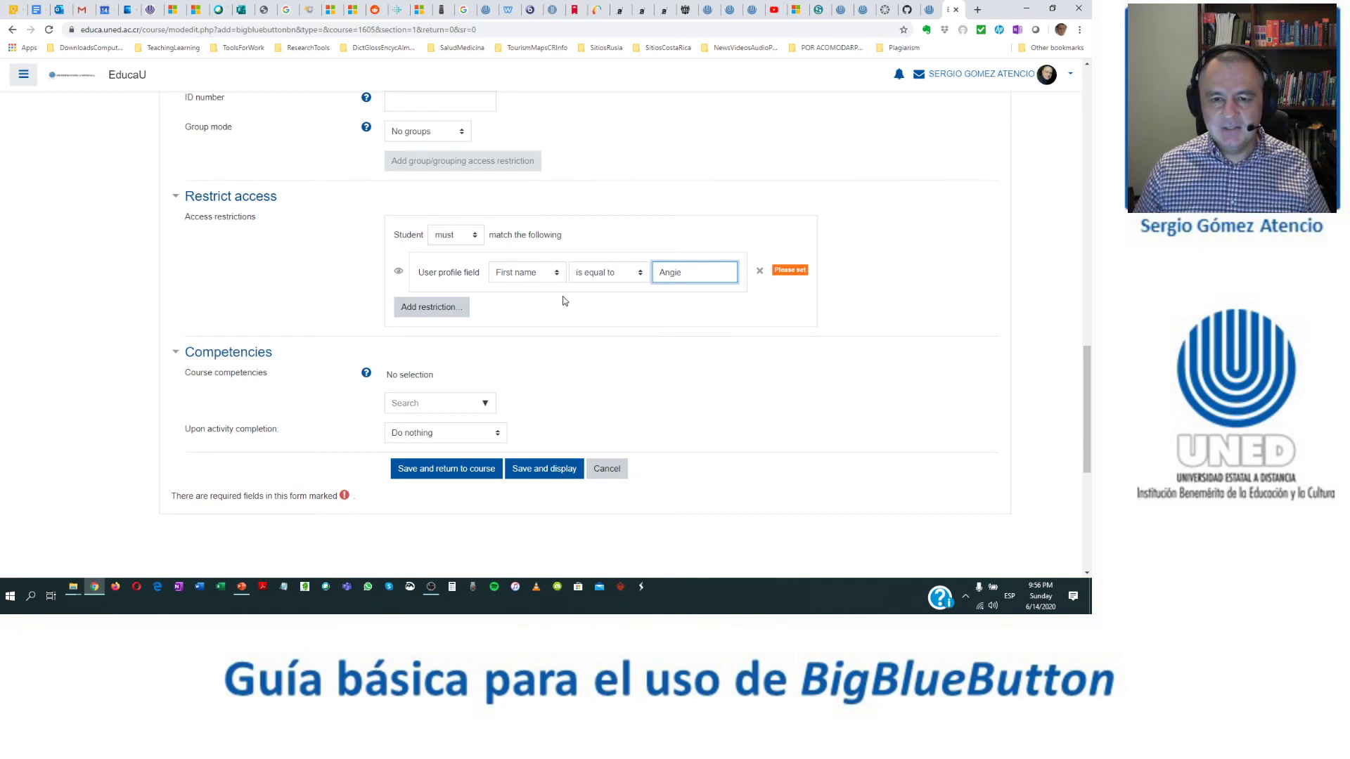
- Add a second User profile restriction requiring the First name field to be equal to another student's first name
click(454, 310)
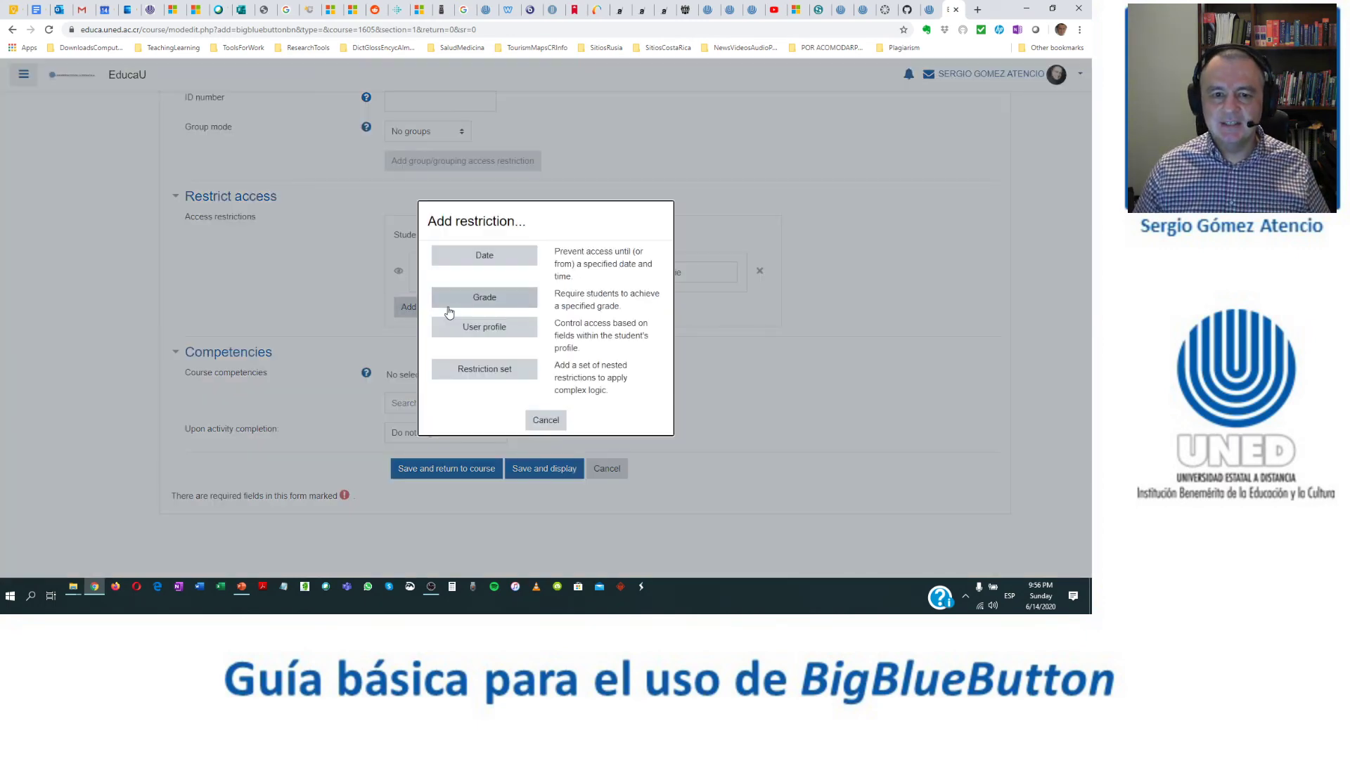
click(482, 328)
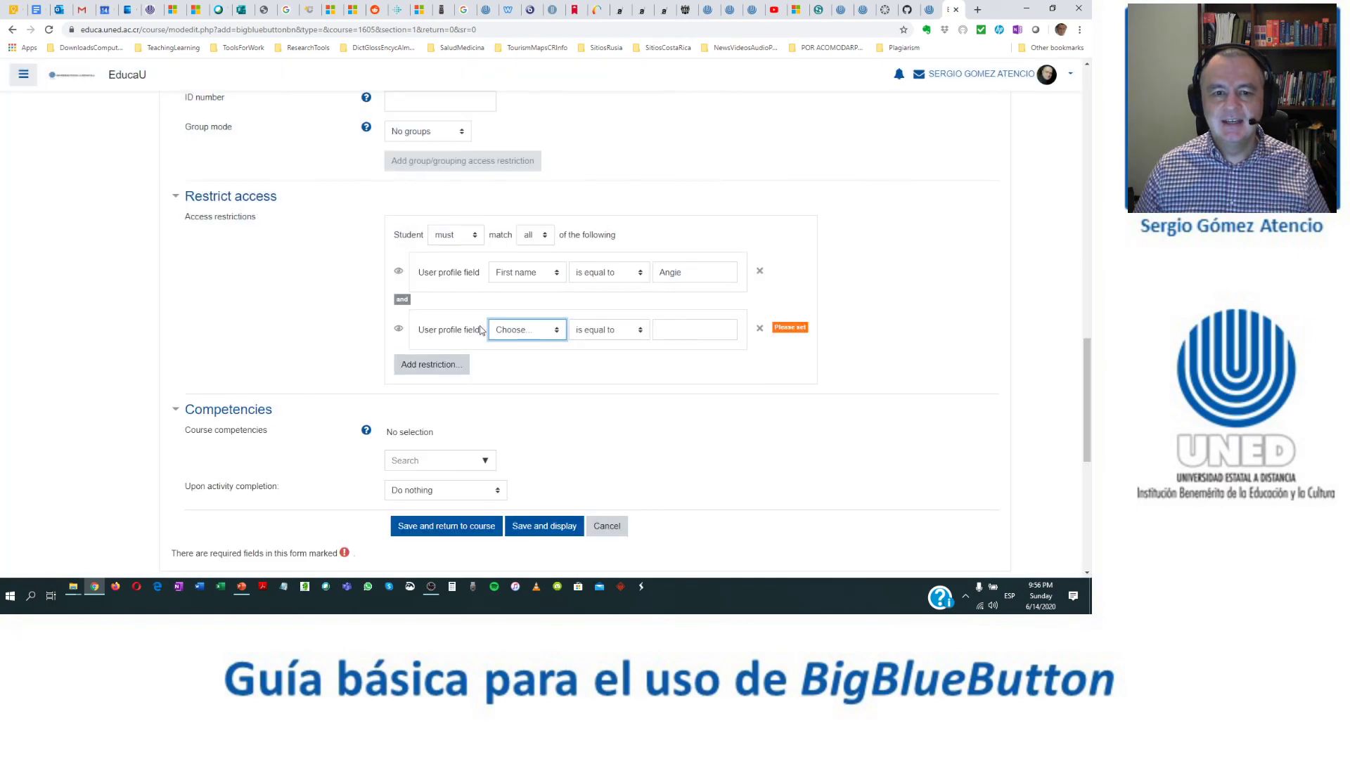
click(559, 332)
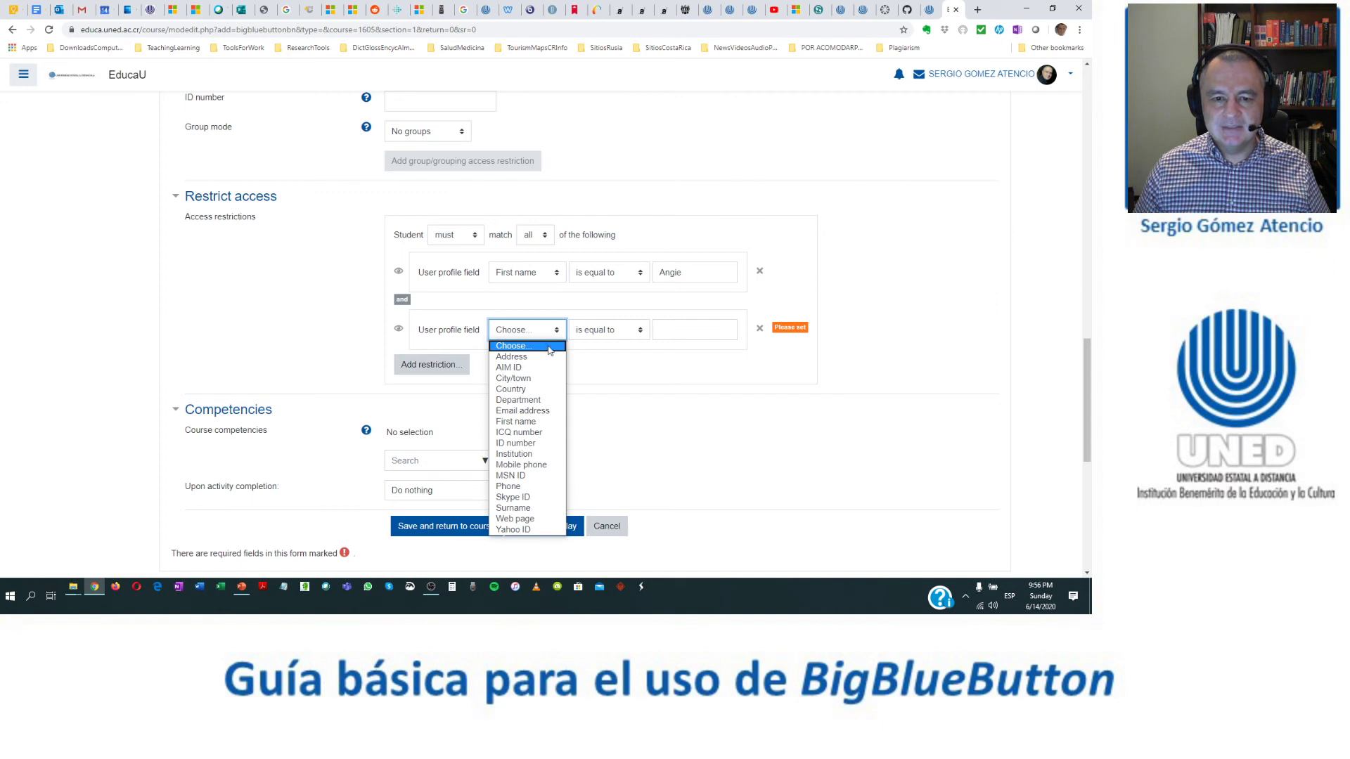
click(534, 423)
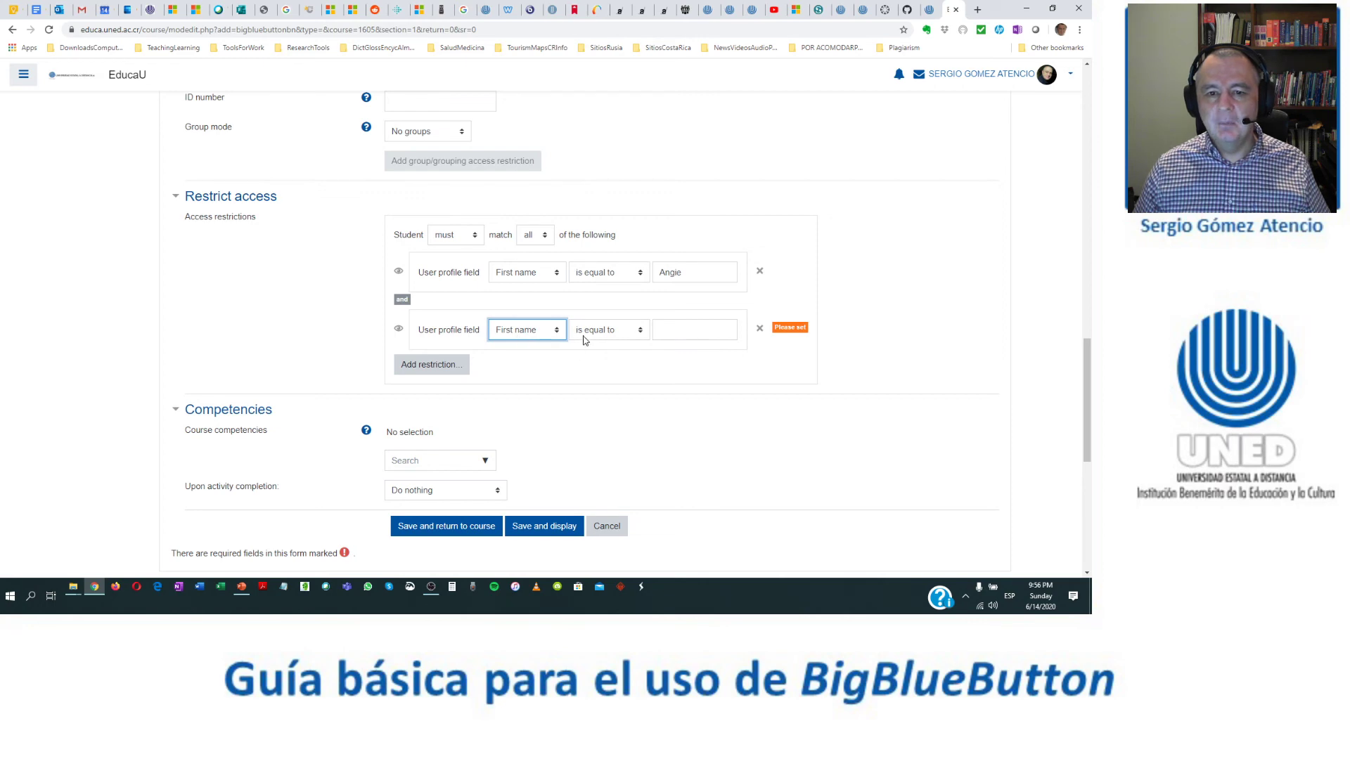
click(680, 330)
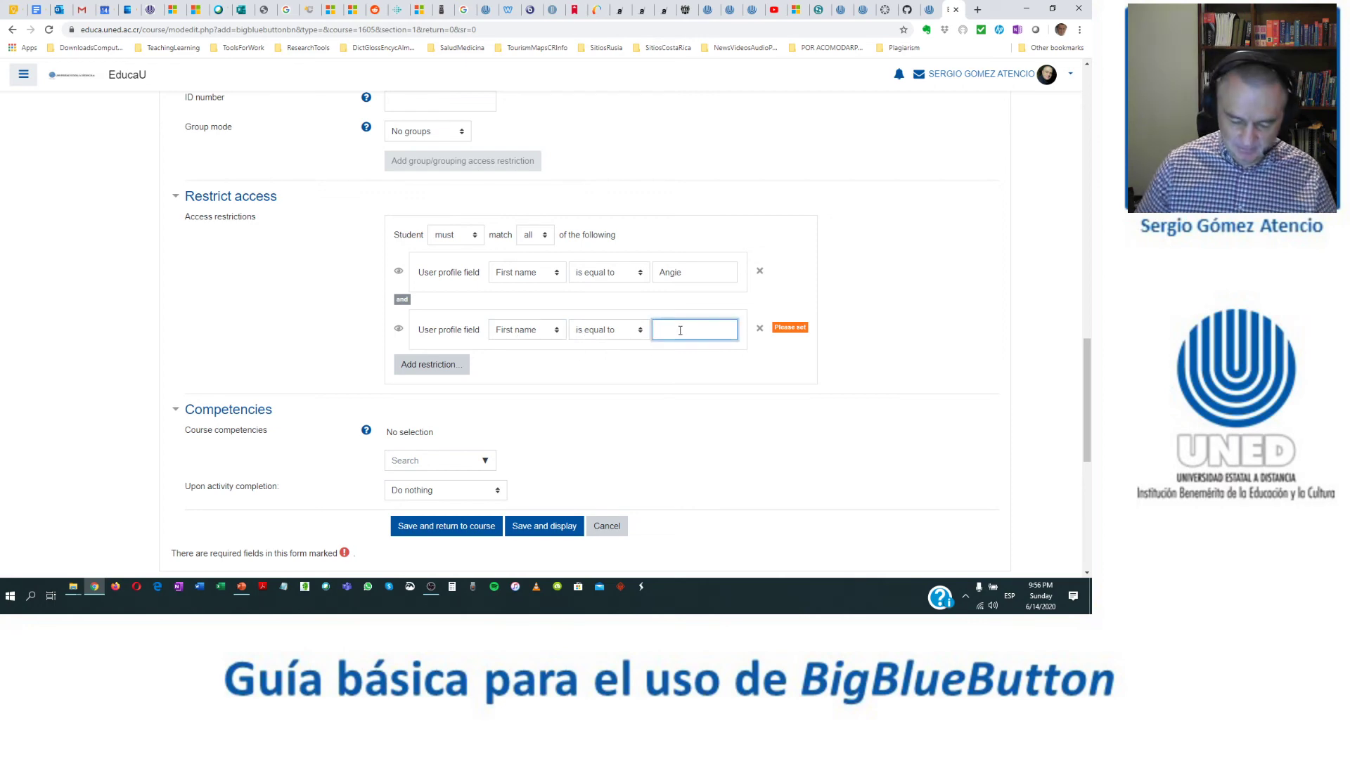
text(Marcela)
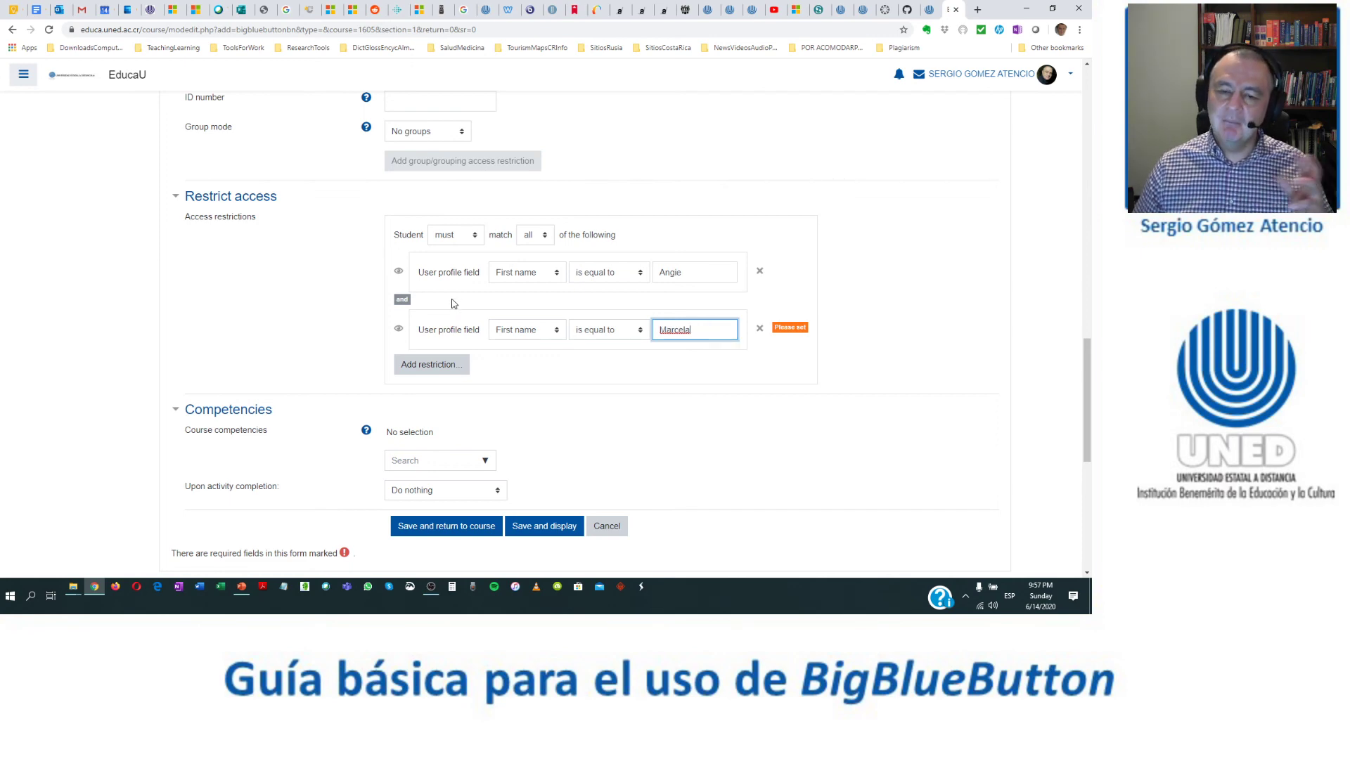
- Set the access restrictions so that the student must match any of the listed conditions
click(475, 236)
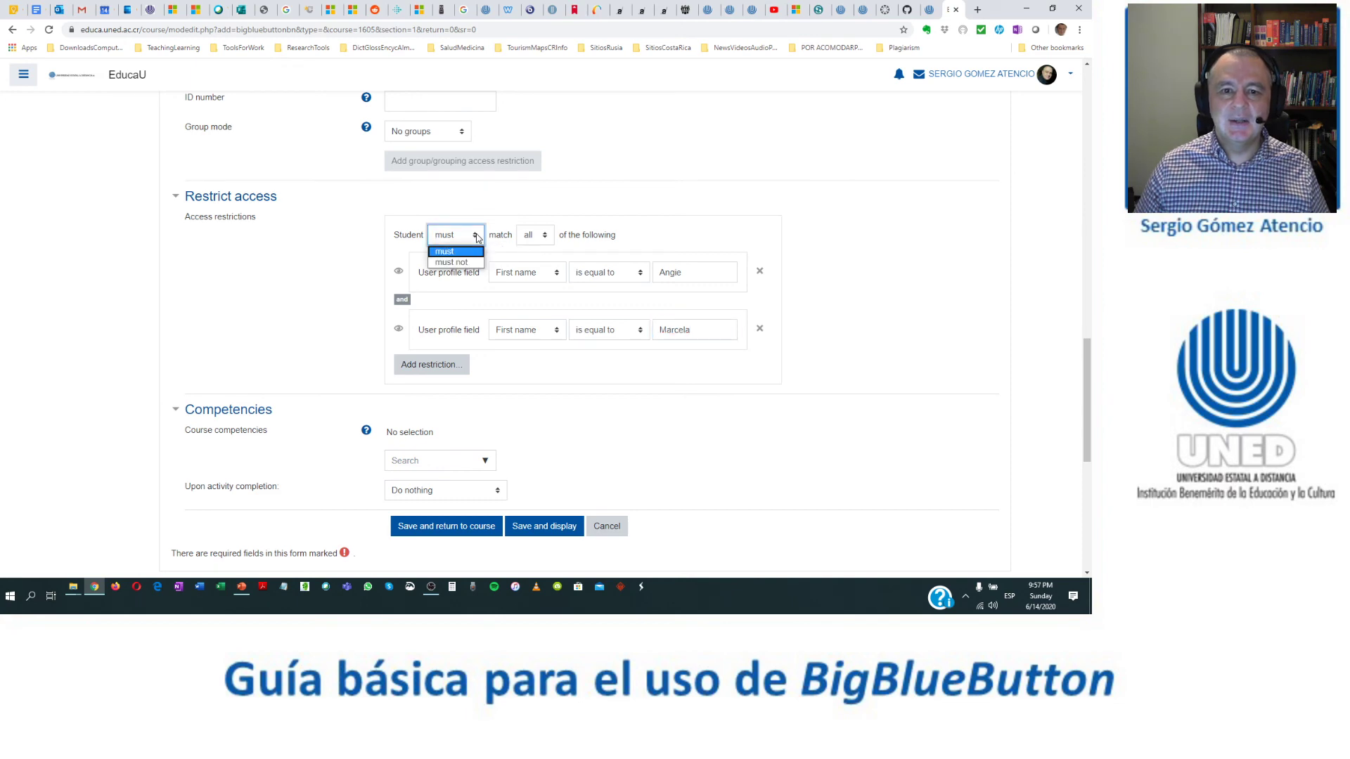
click(477, 237)
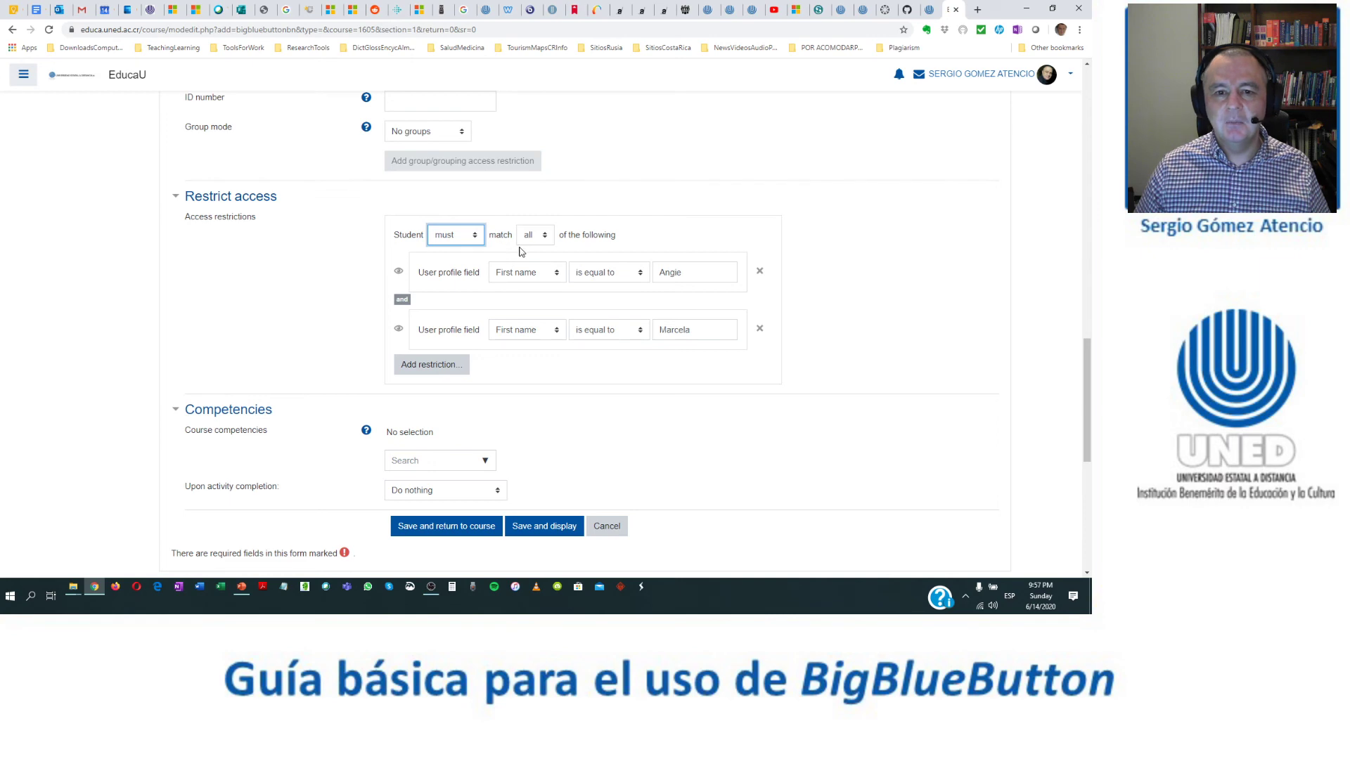
click(545, 236)
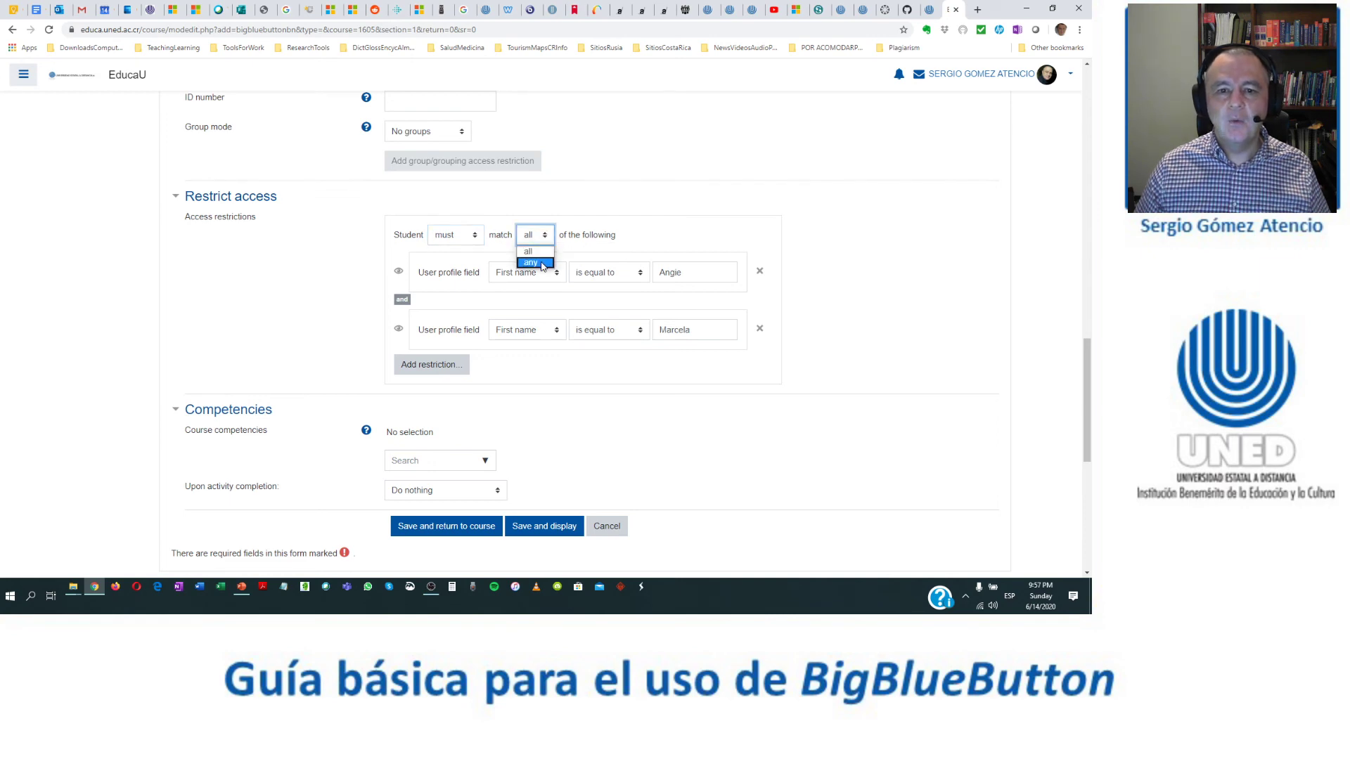
click(540, 264)
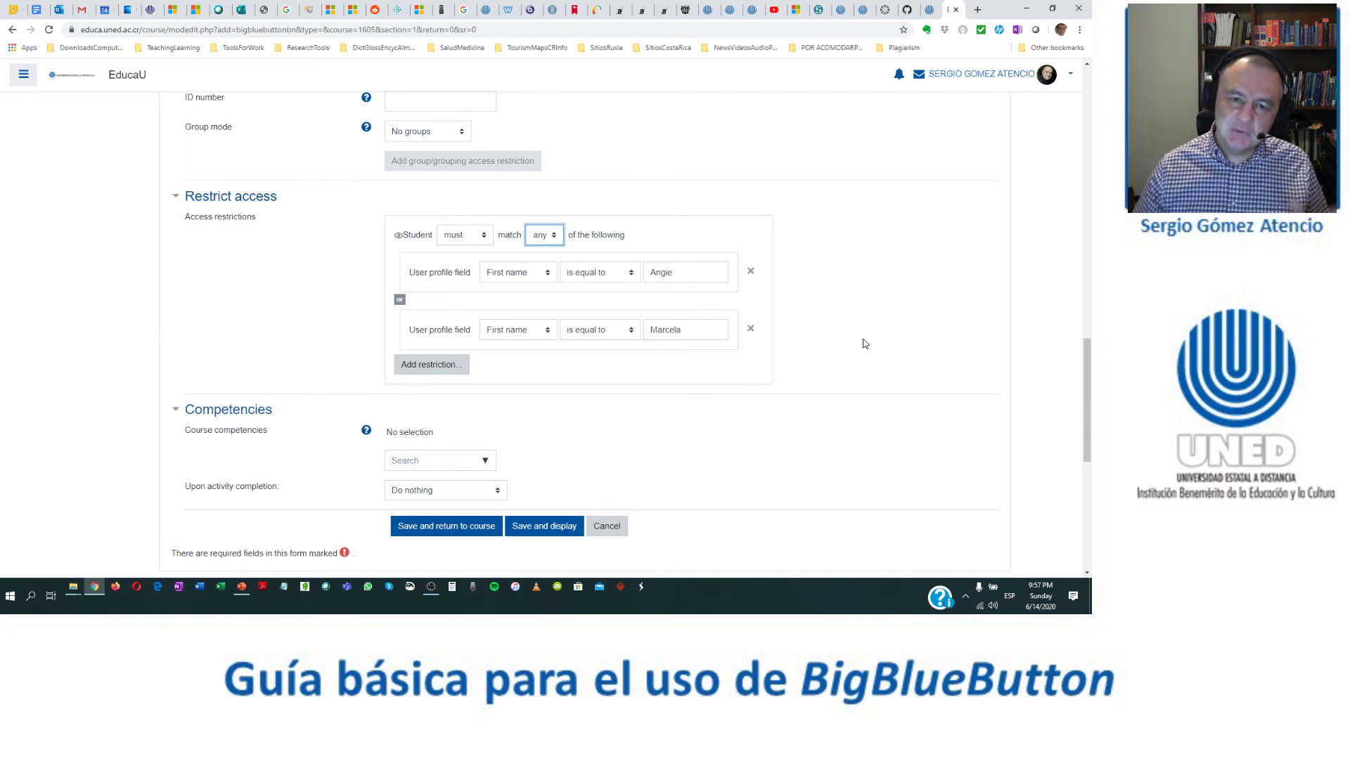
- Remove both first-name access restrictions, then save the virtual classroom and display it
scroll(841, 340, down, 2)
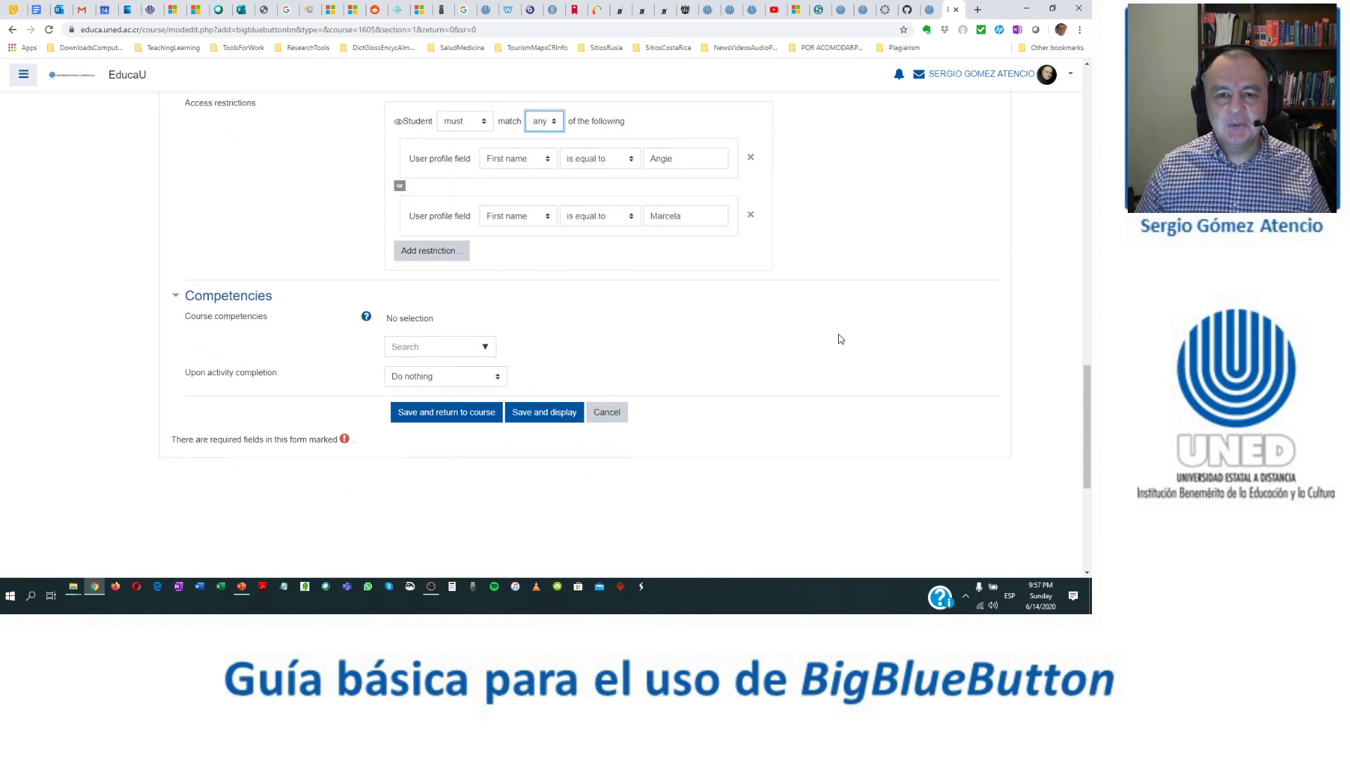
scroll(841, 339, down, 1)
scroll(841, 339, up, 3)
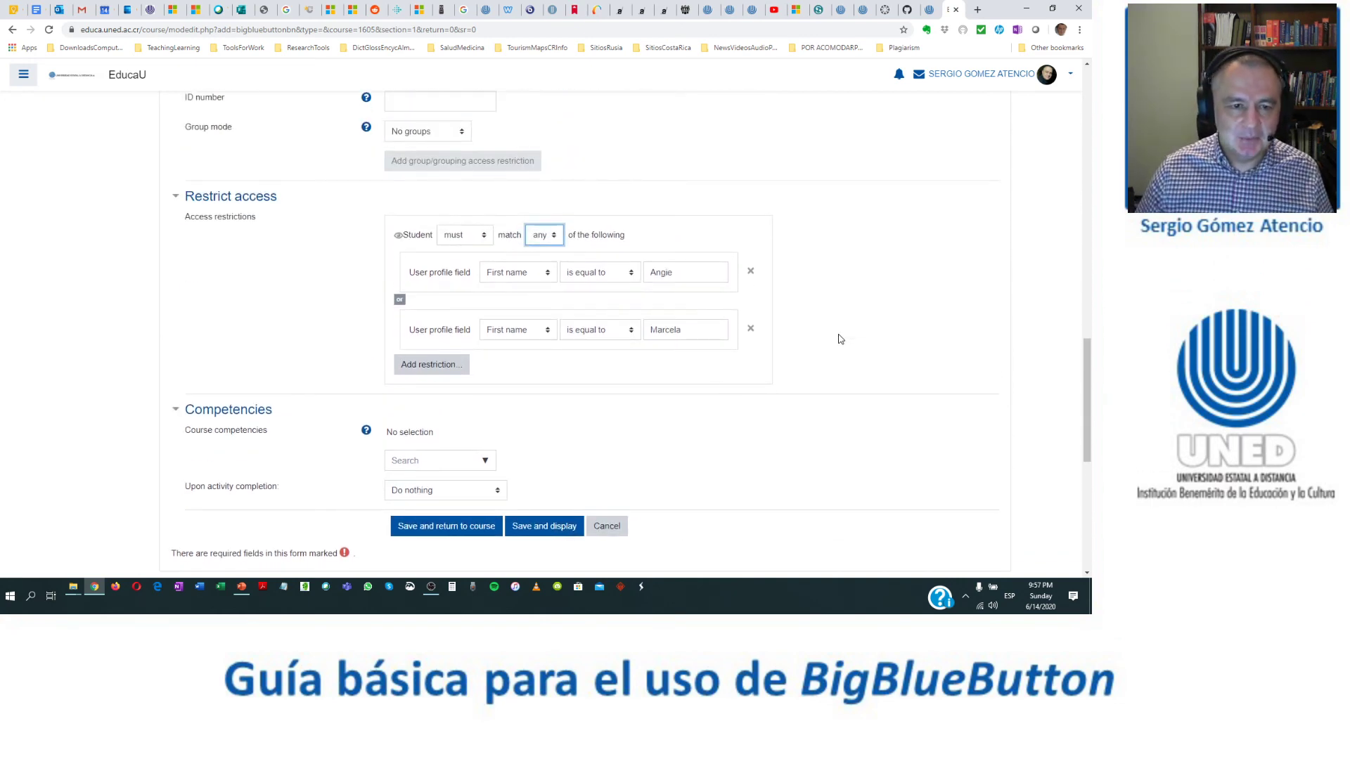
scroll(840, 340, down, 1)
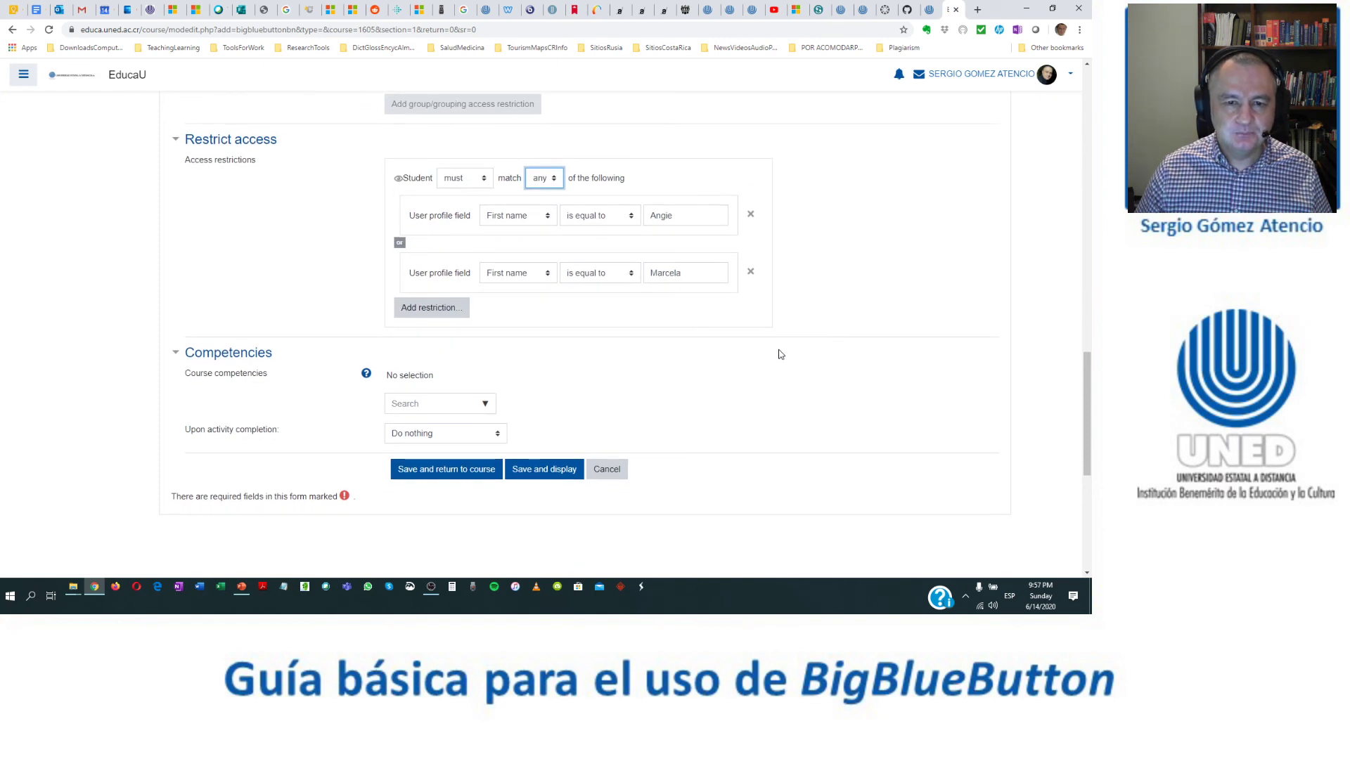
click(751, 273)
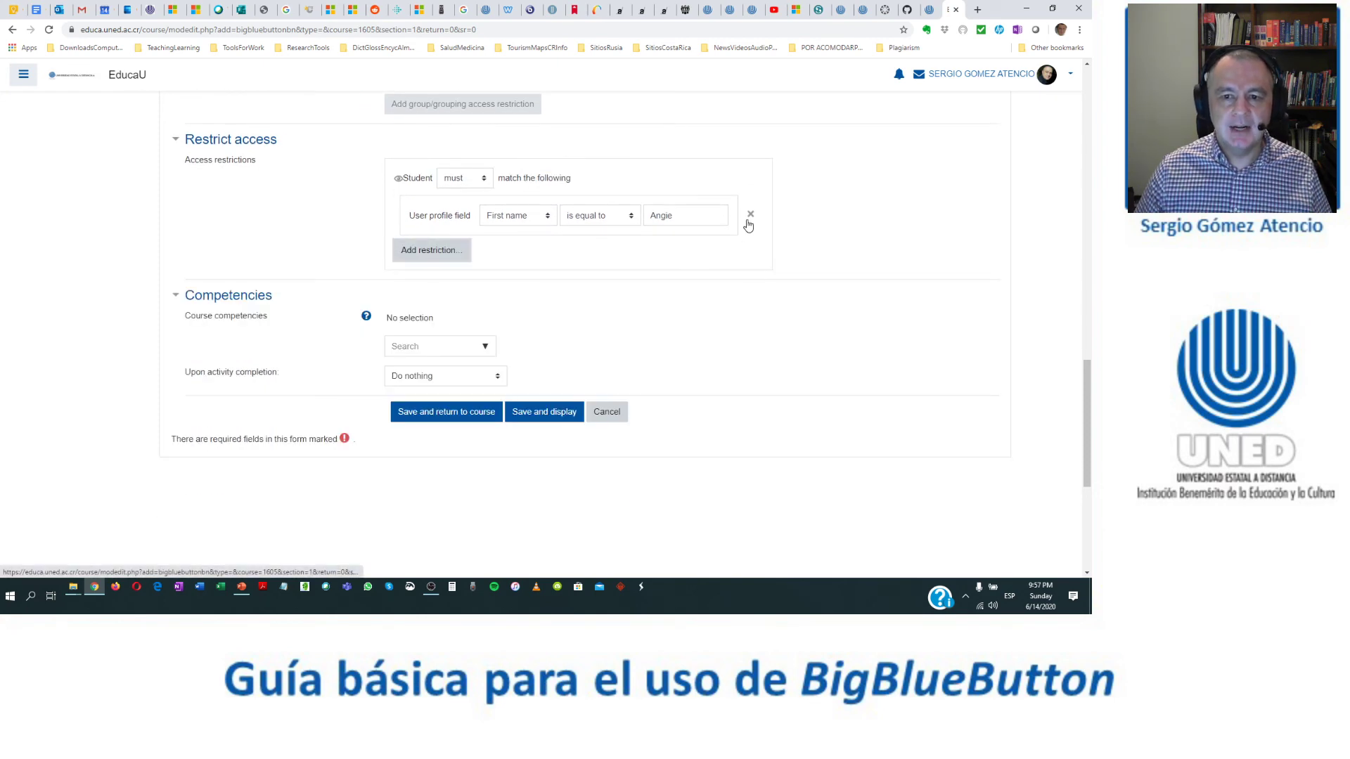
click(750, 214)
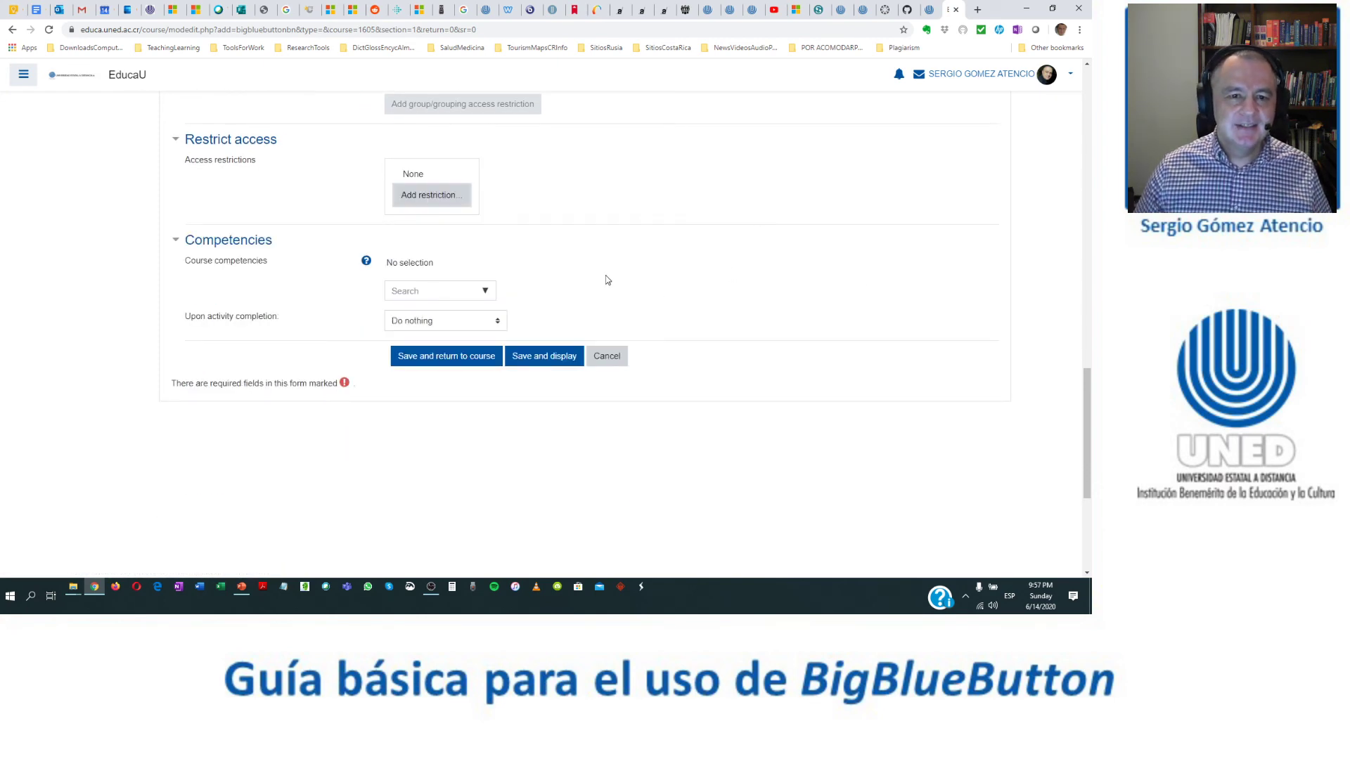
scroll(607, 280, down, 1)
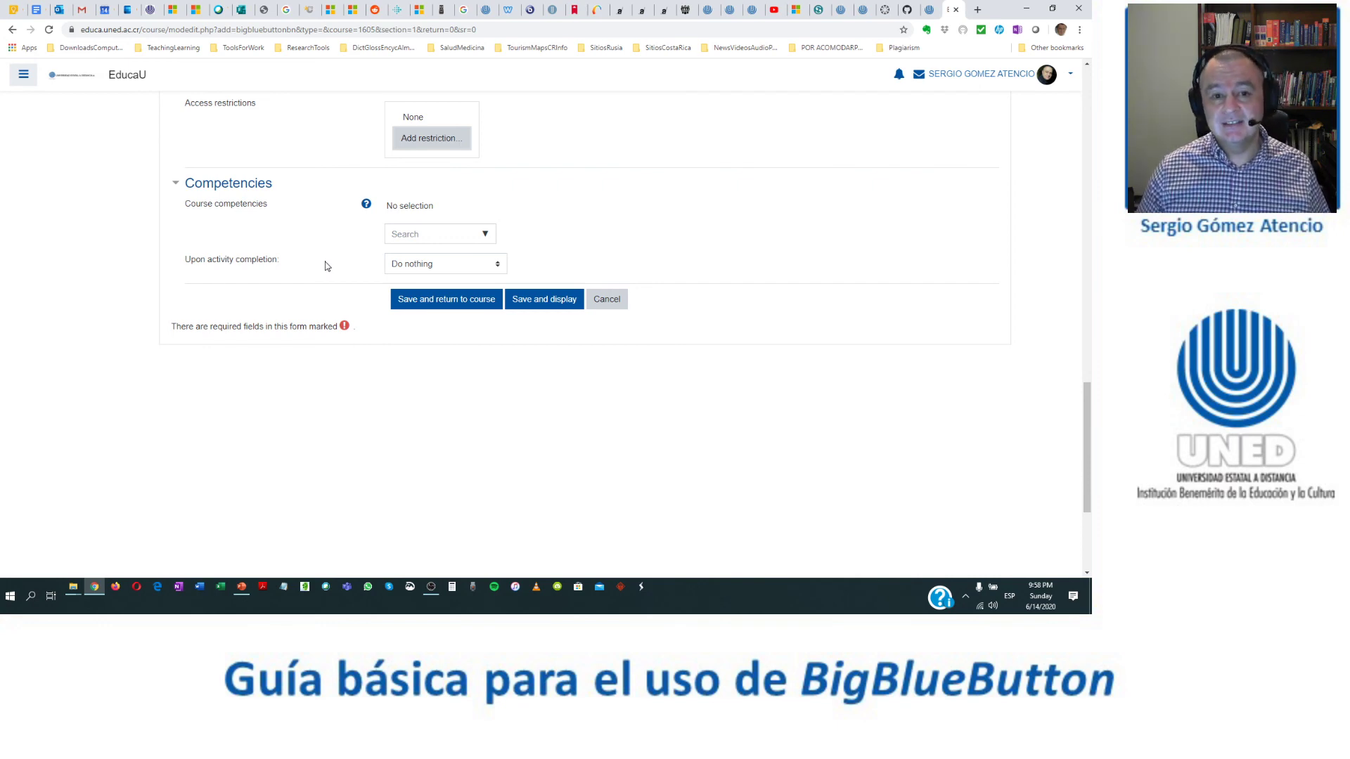
click(544, 299)
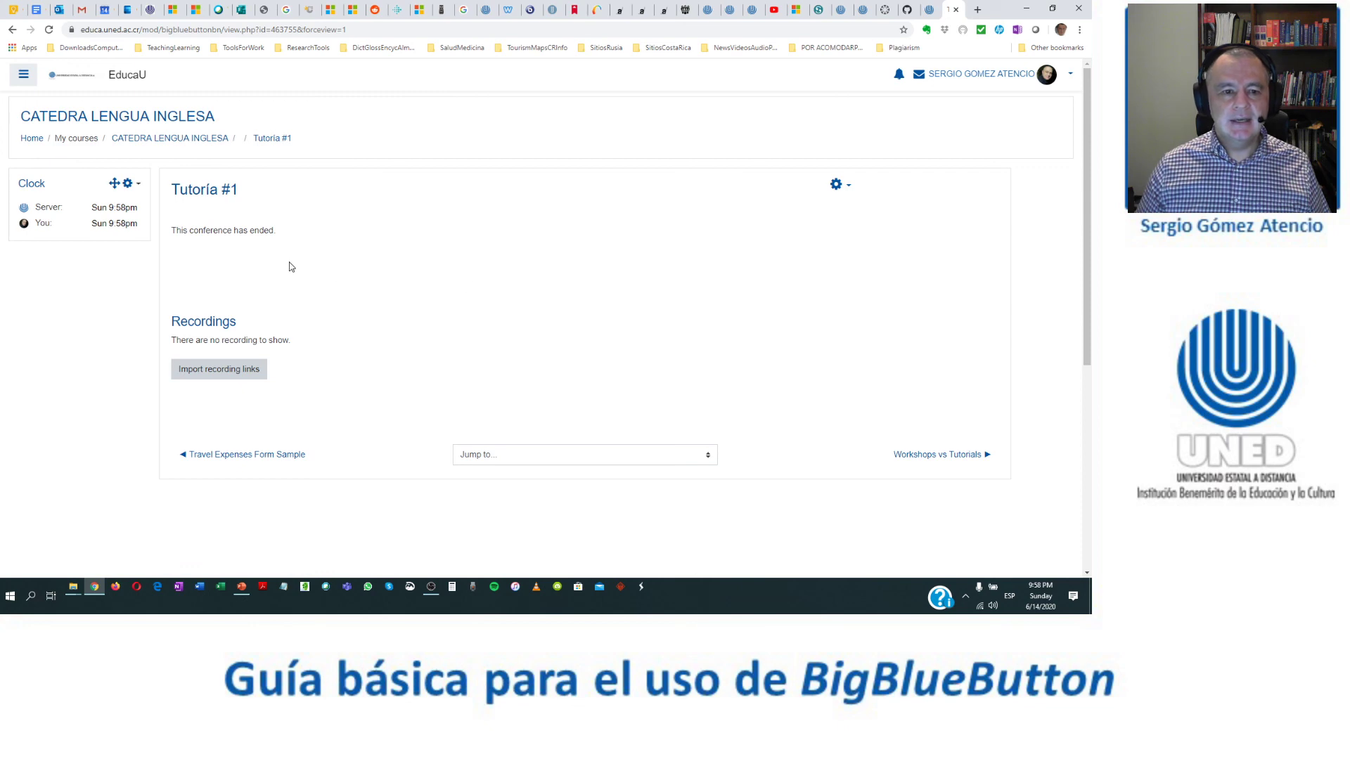
- Reopen the settings of the Tutoría #1 activity for editing and expand all of their sections
click(842, 187)
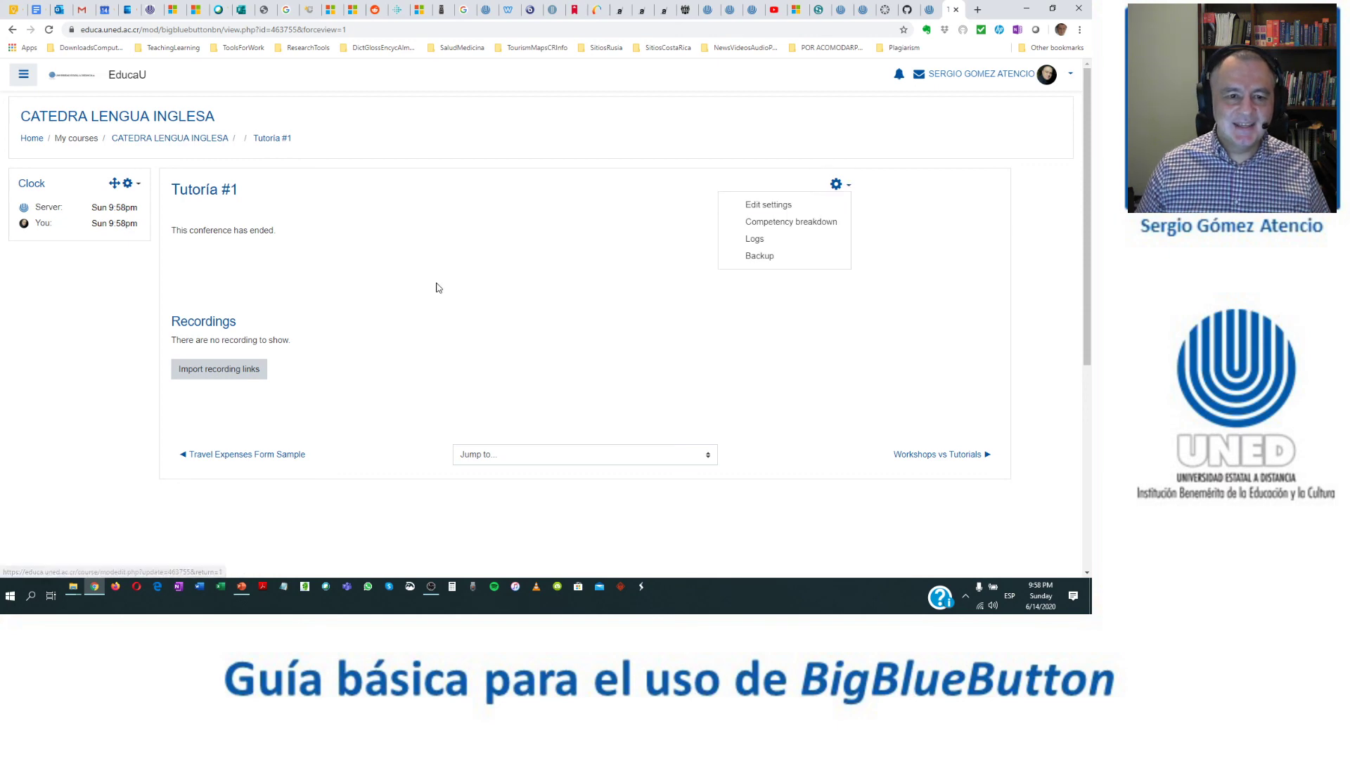
click(436, 288)
click(839, 185)
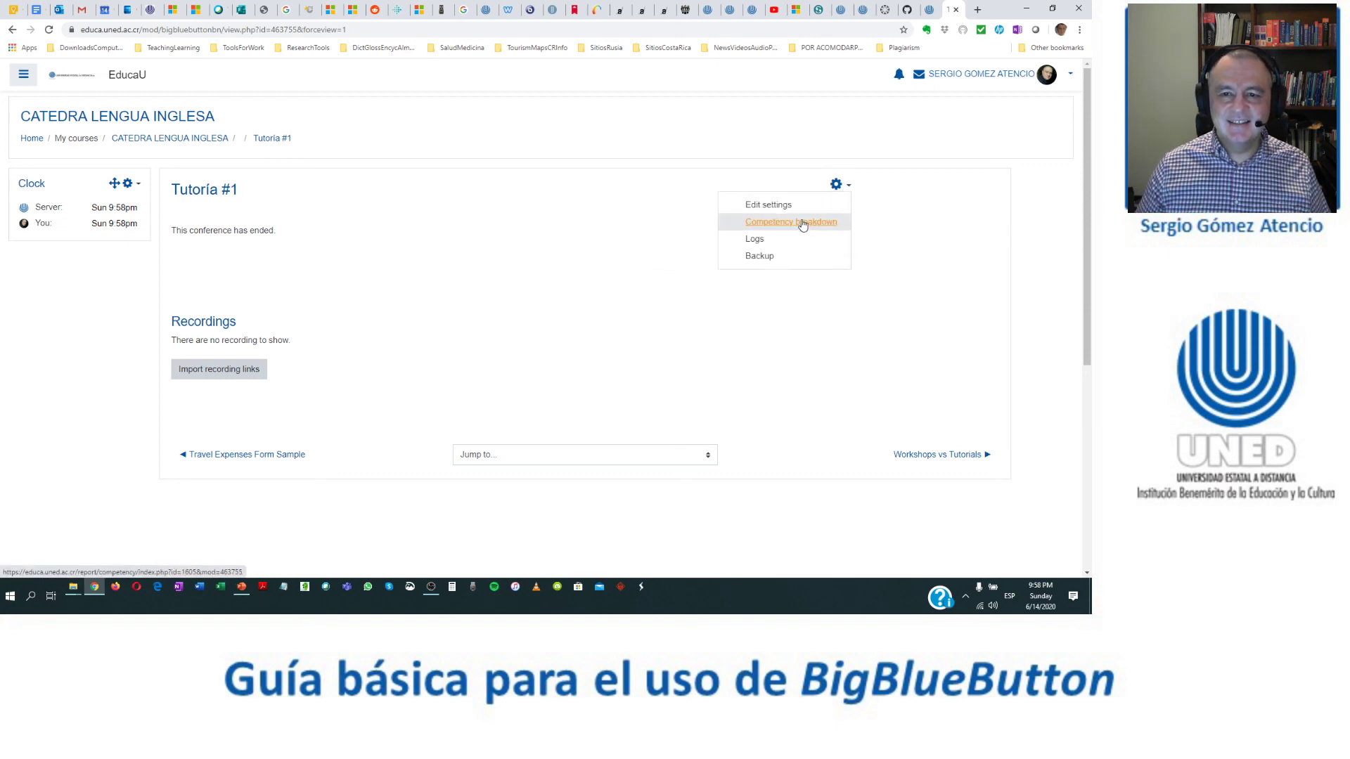
click(782, 204)
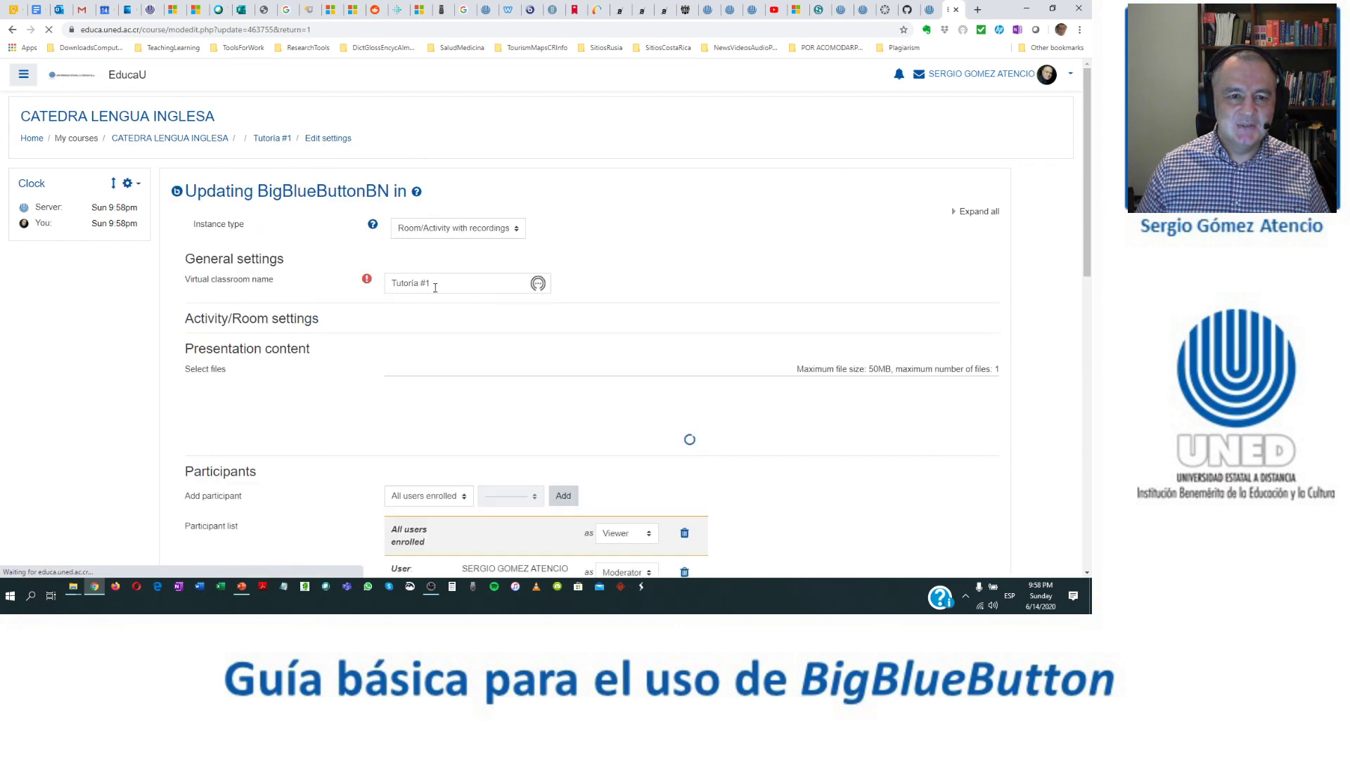
click(974, 212)
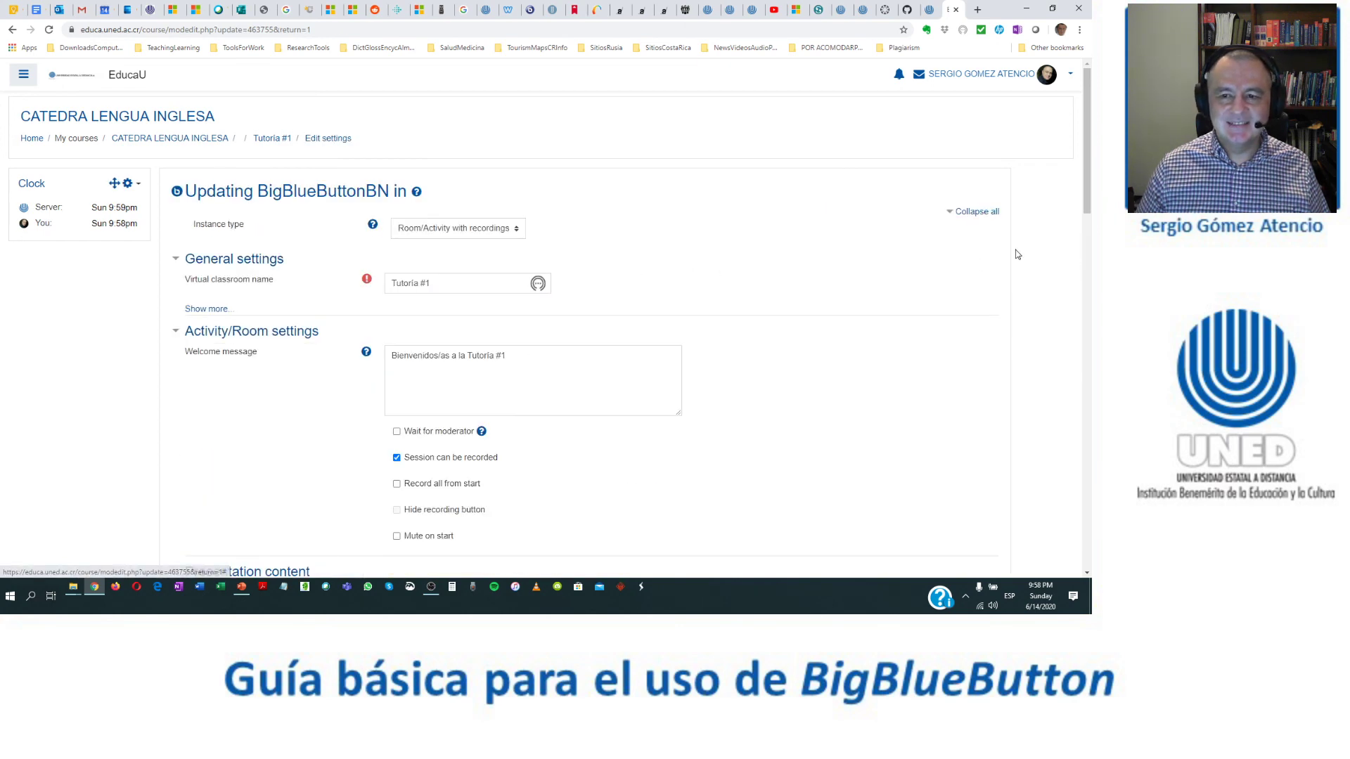
- Set the Join open time of the session schedule to 22:05
scroll(1017, 255, down, 8)
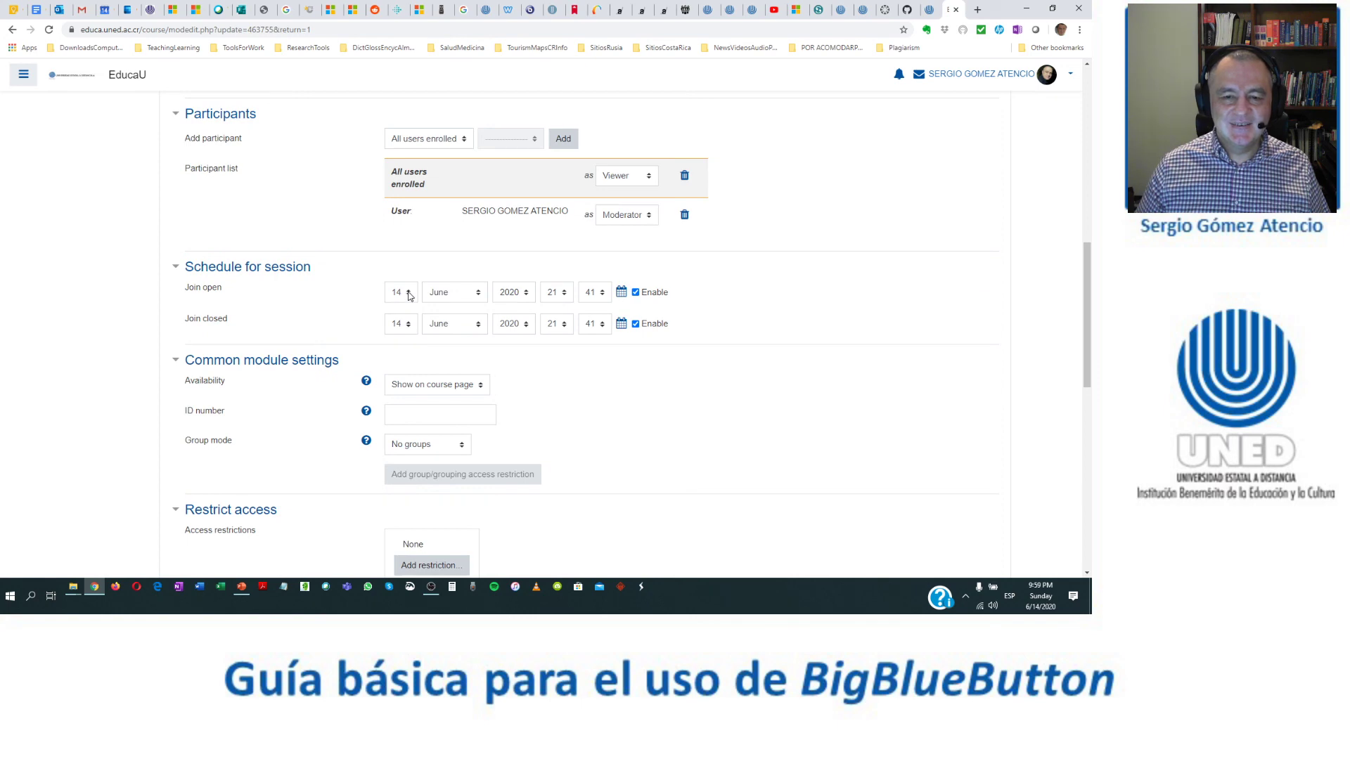
click(563, 294)
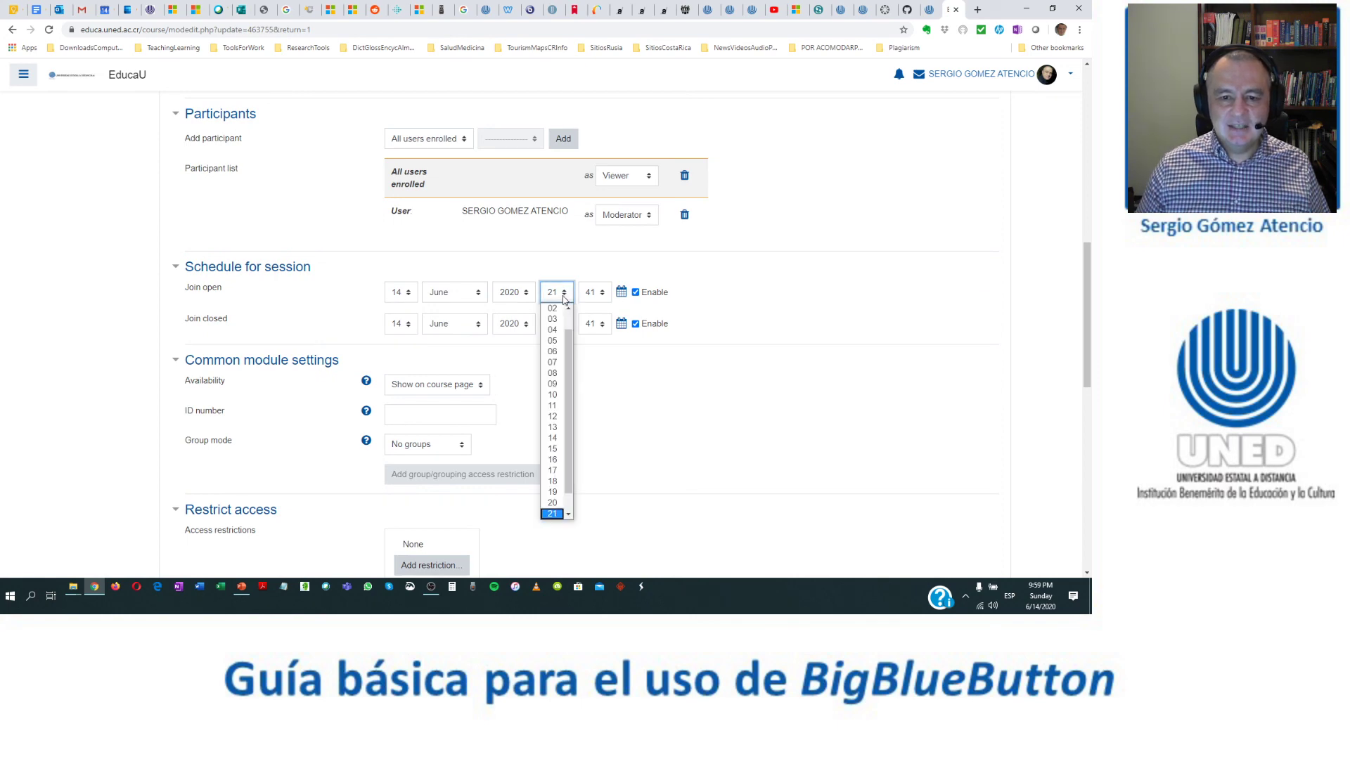
drag(568, 454, 568, 474)
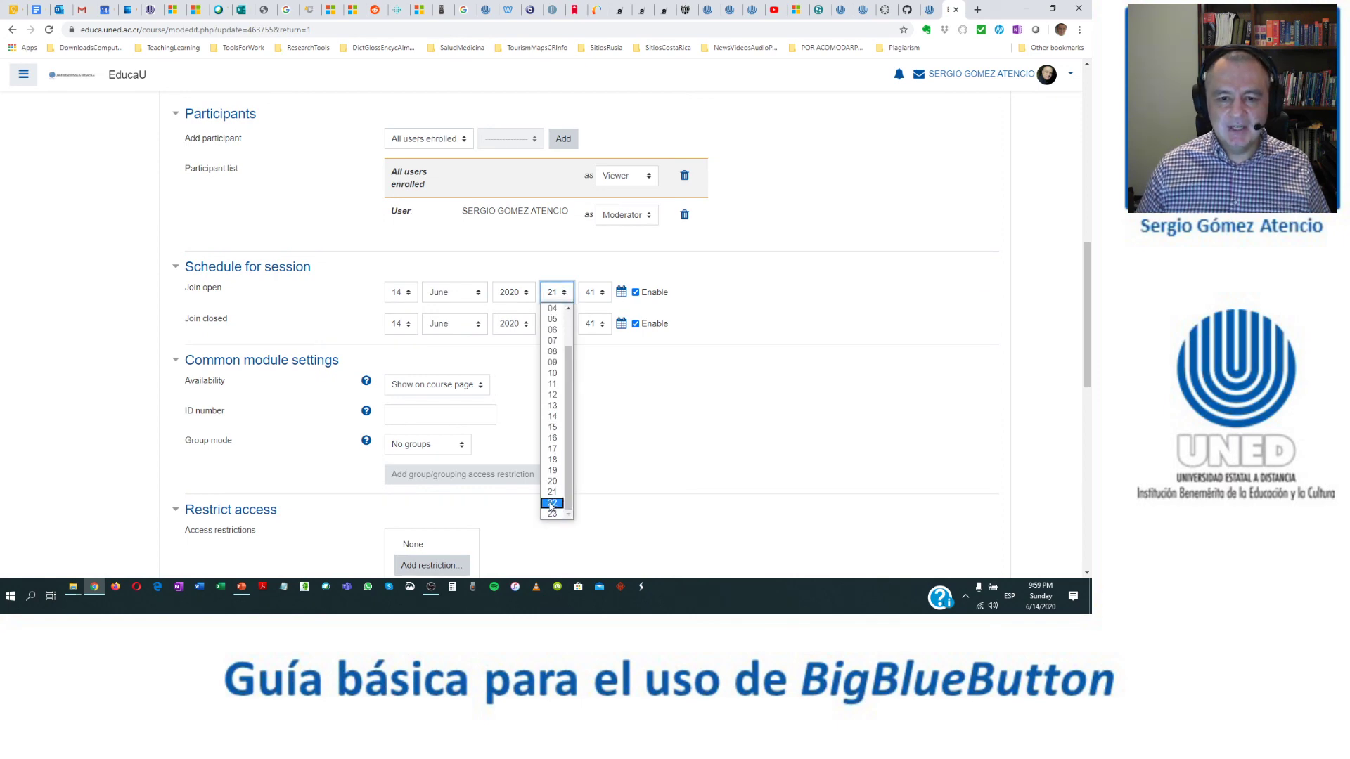
click(552, 503)
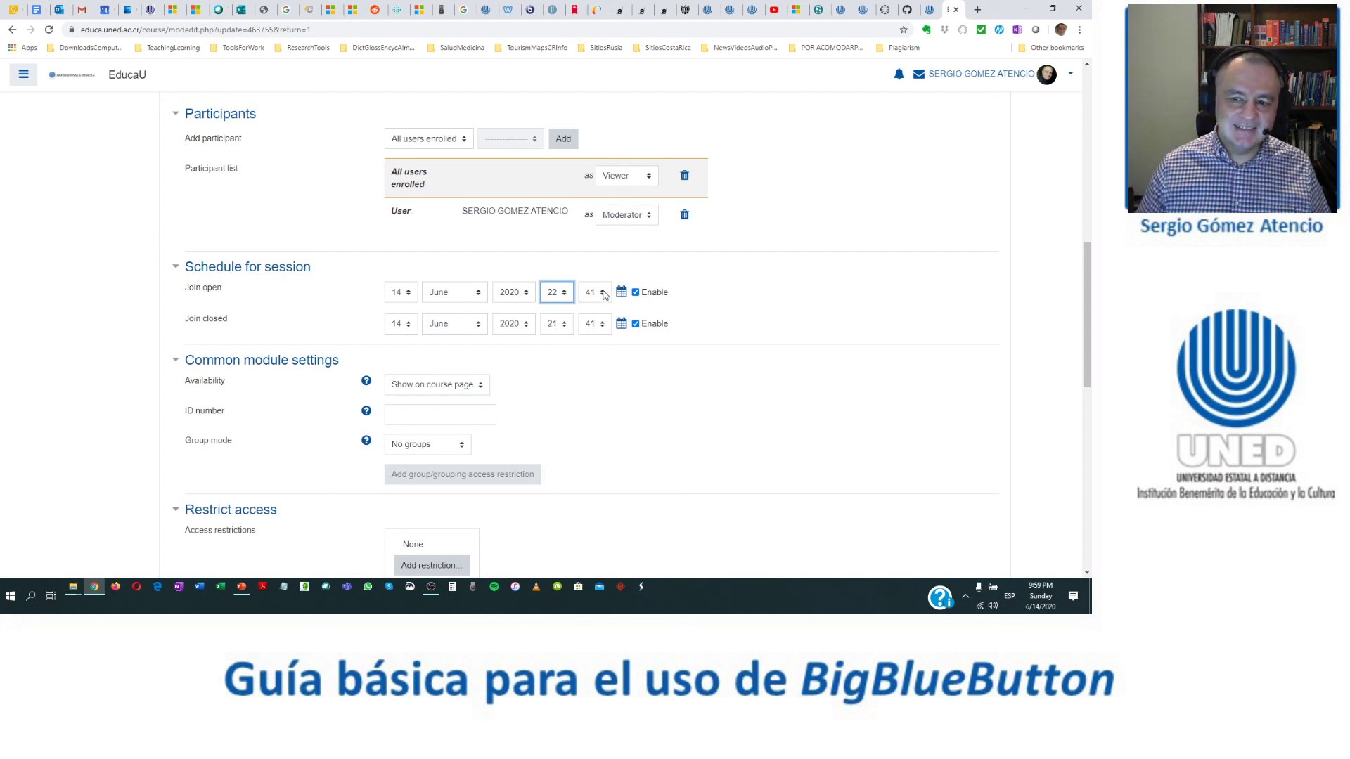
click(603, 294)
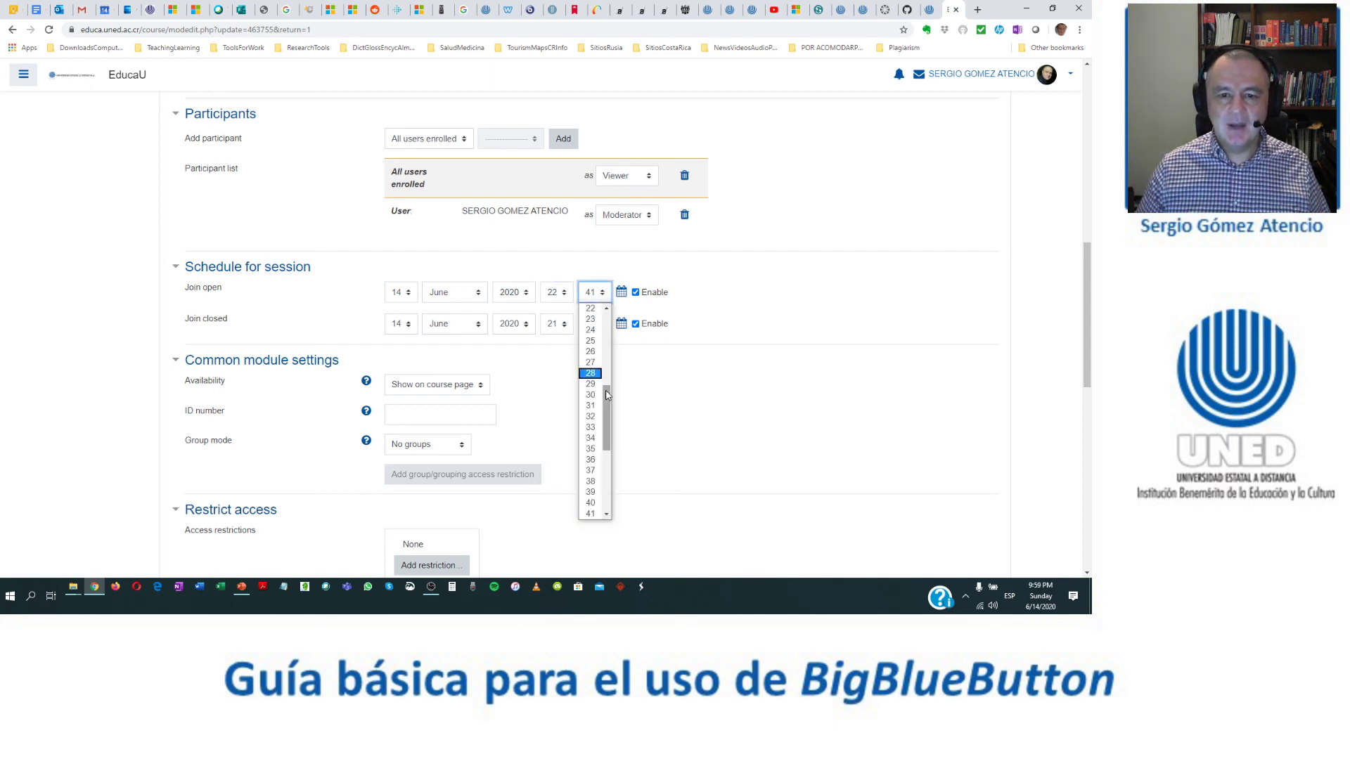
drag(607, 393, 607, 321)
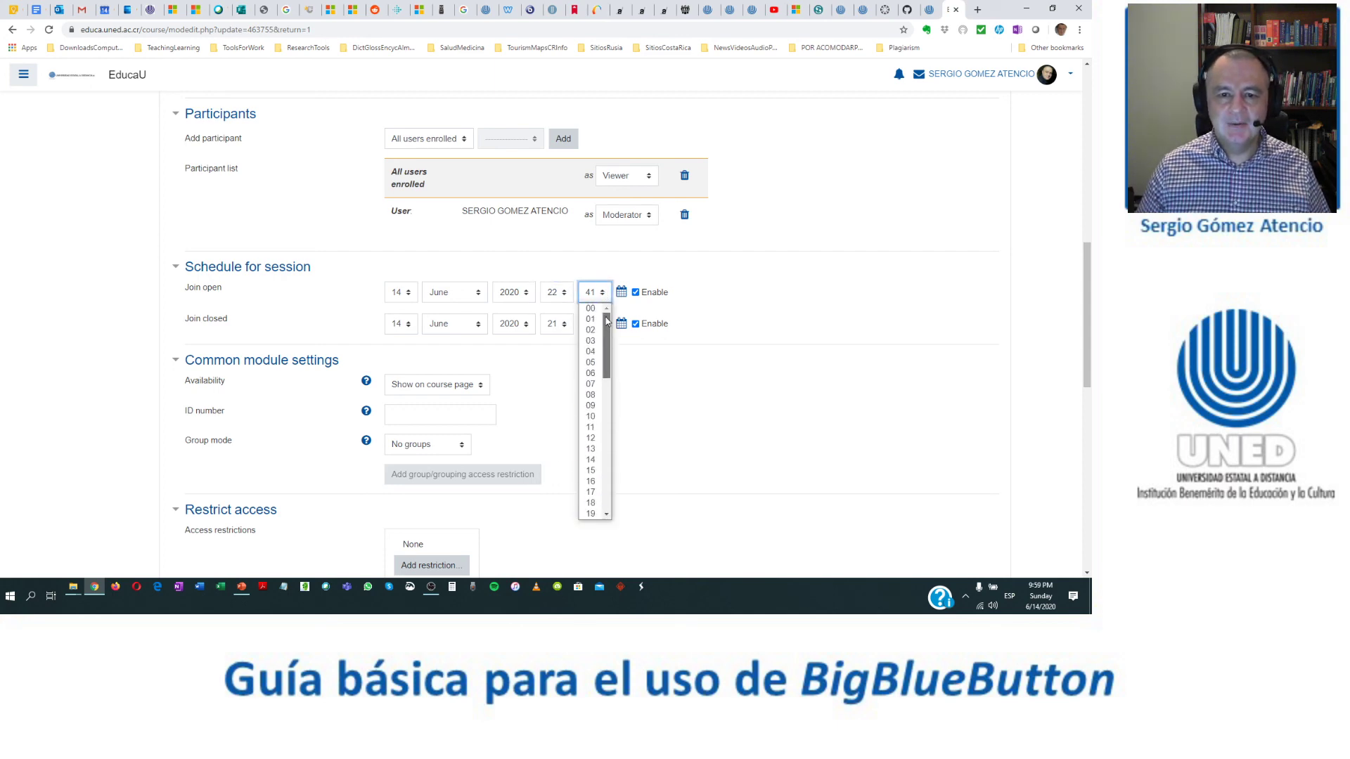
click(593, 362)
- Set the Join closed time of the session schedule to 23:58
click(557, 325)
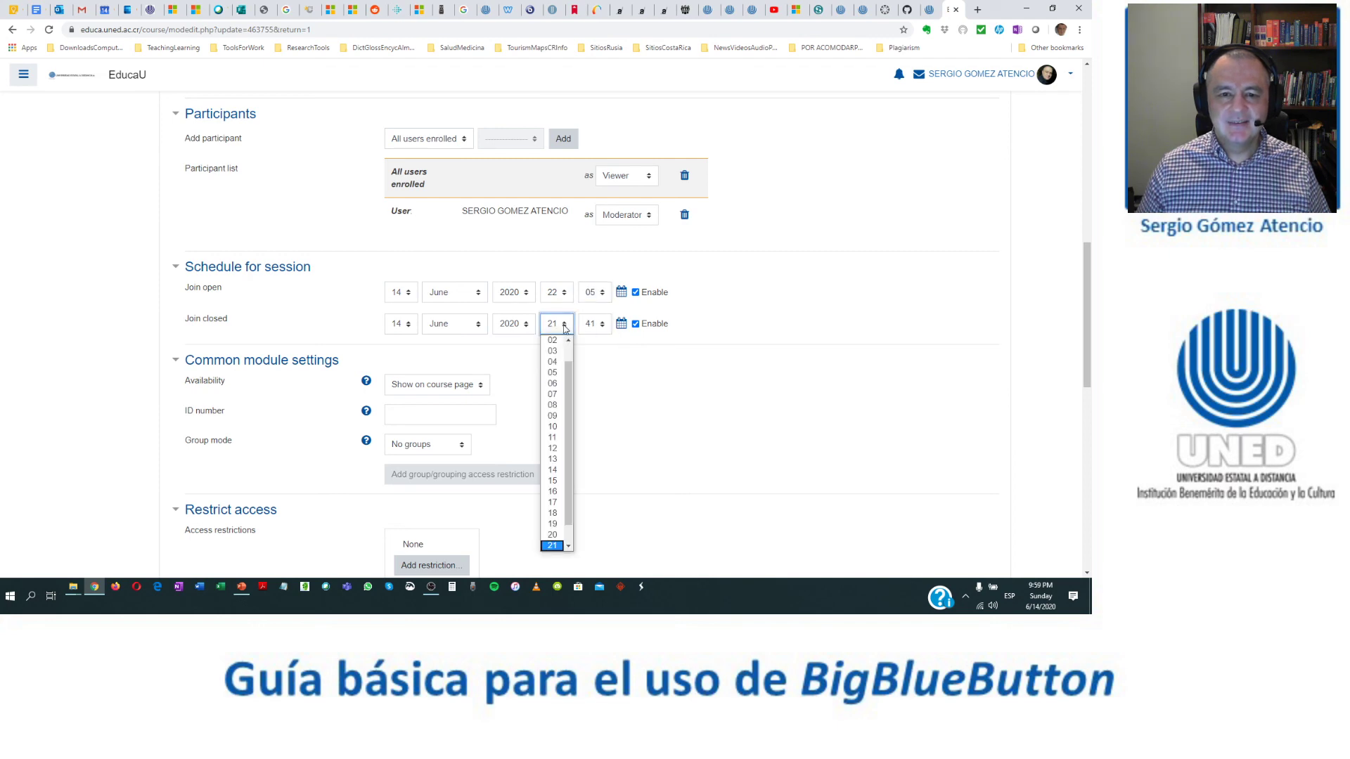
drag(569, 438, 571, 529)
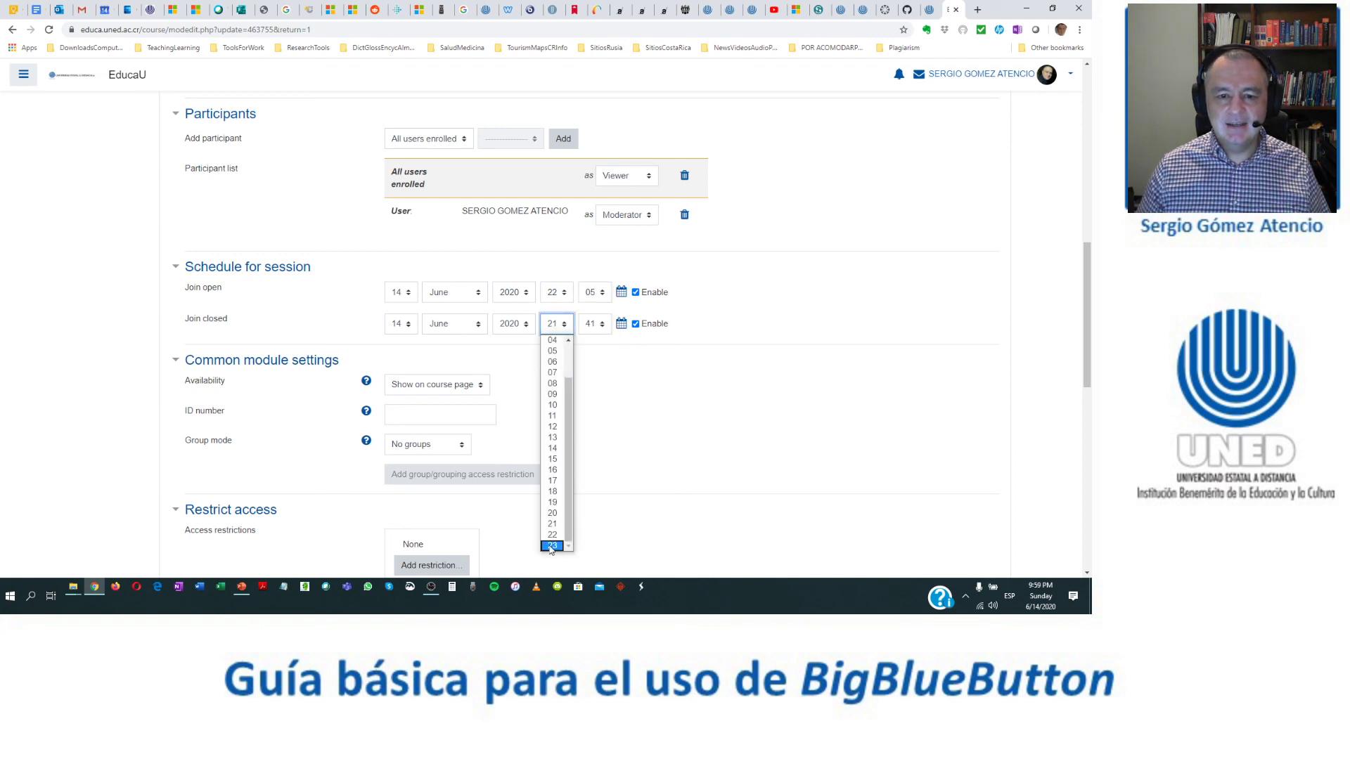
click(553, 546)
click(600, 325)
scroll(597, 492, down, 5)
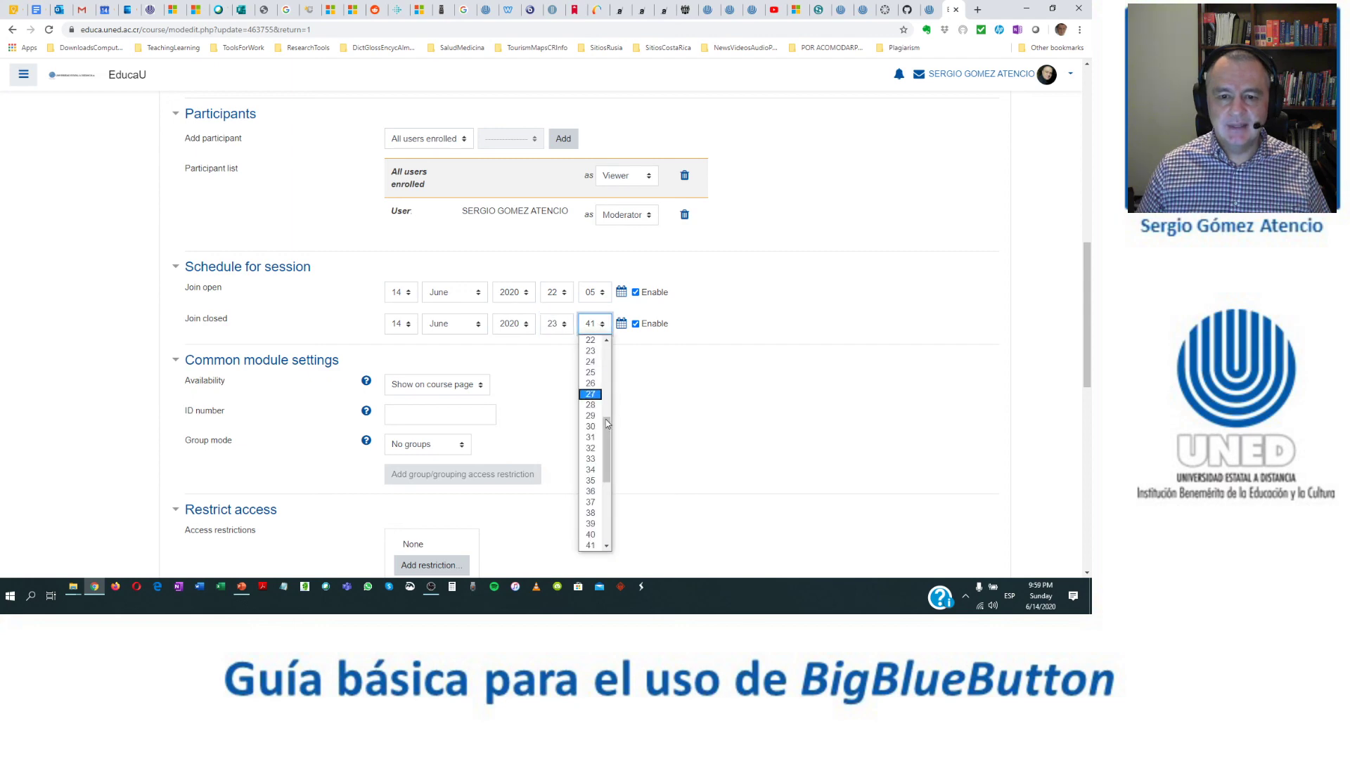
click(593, 545)
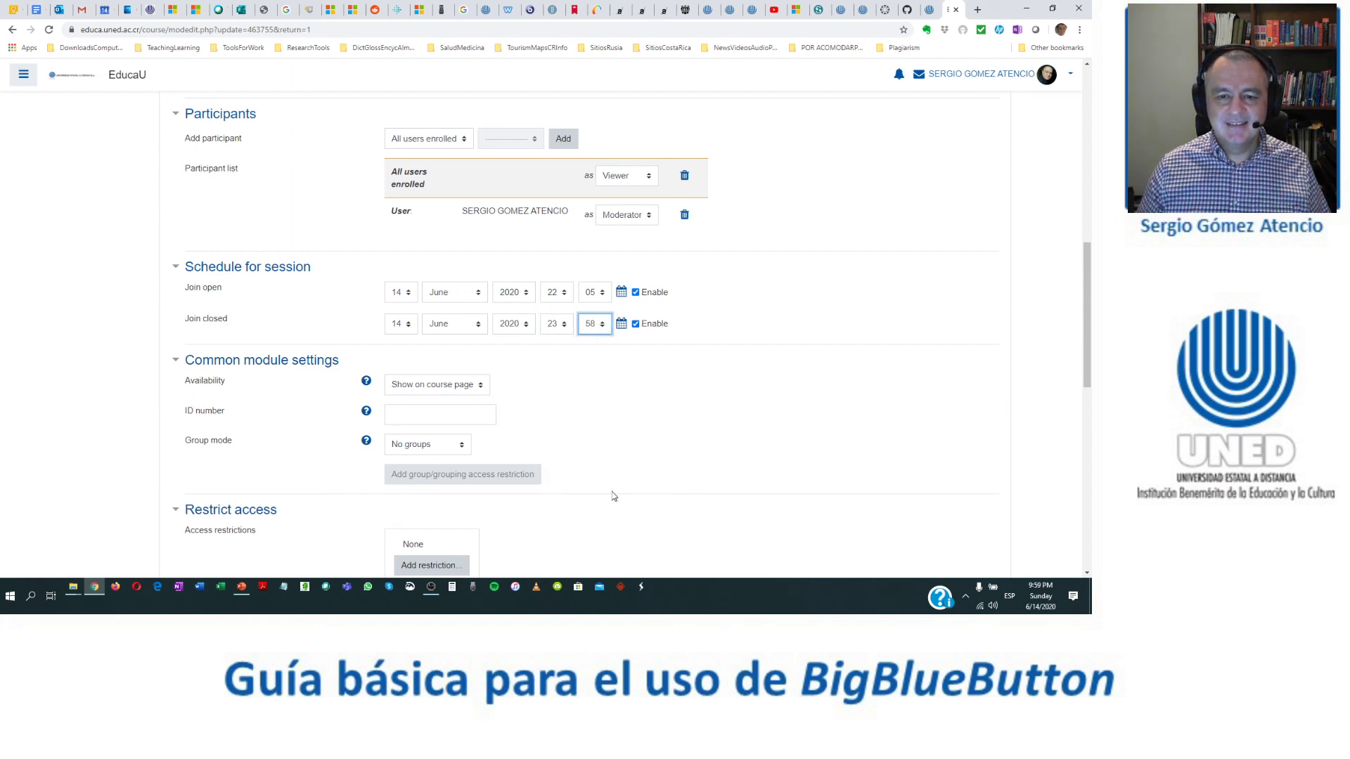
- Save the updated virtual classroom settings and display the activity
scroll(704, 369, down, 10)
scroll(671, 349, up, 4)
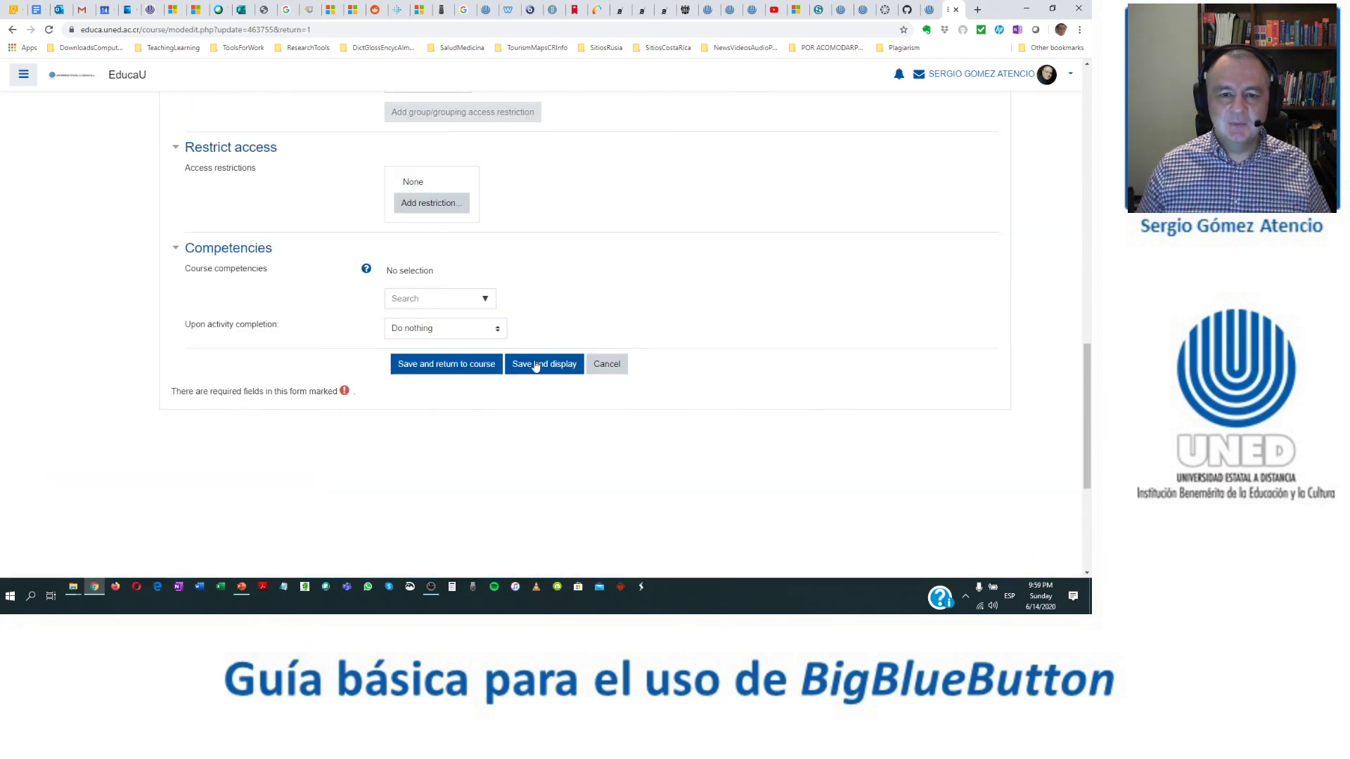
click(538, 364)
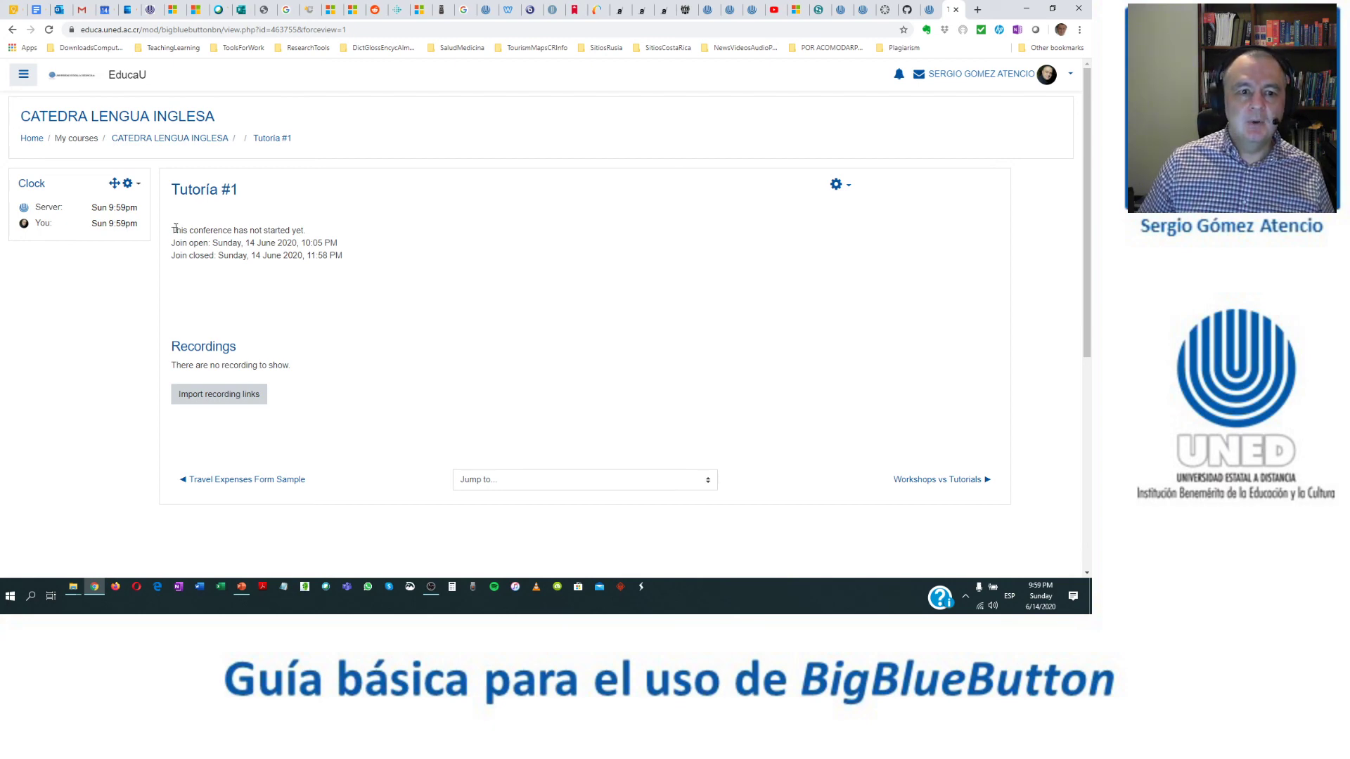
- Check the conference status and the join open and join closed dates on the Tutoría #1 page
drag(174, 230, 360, 265)
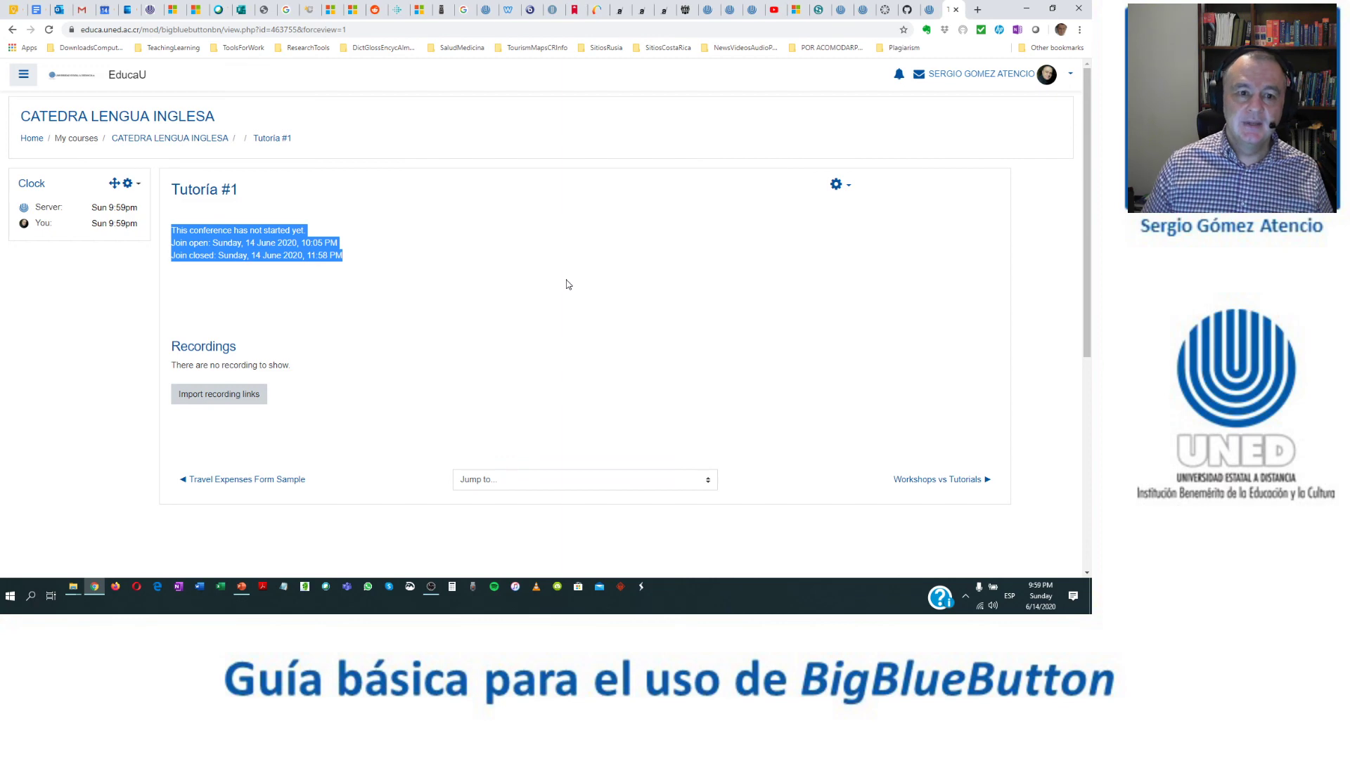
click(263, 242)
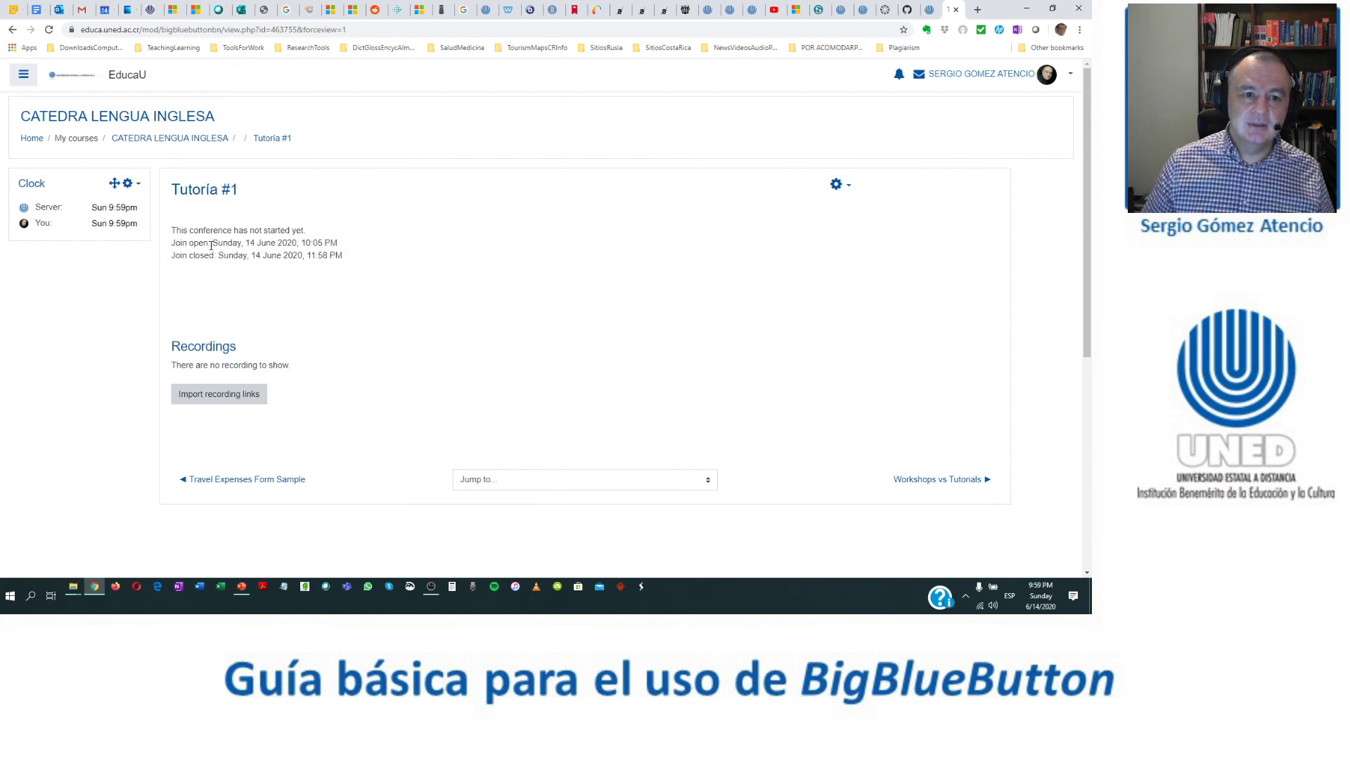
drag(213, 243, 256, 243)
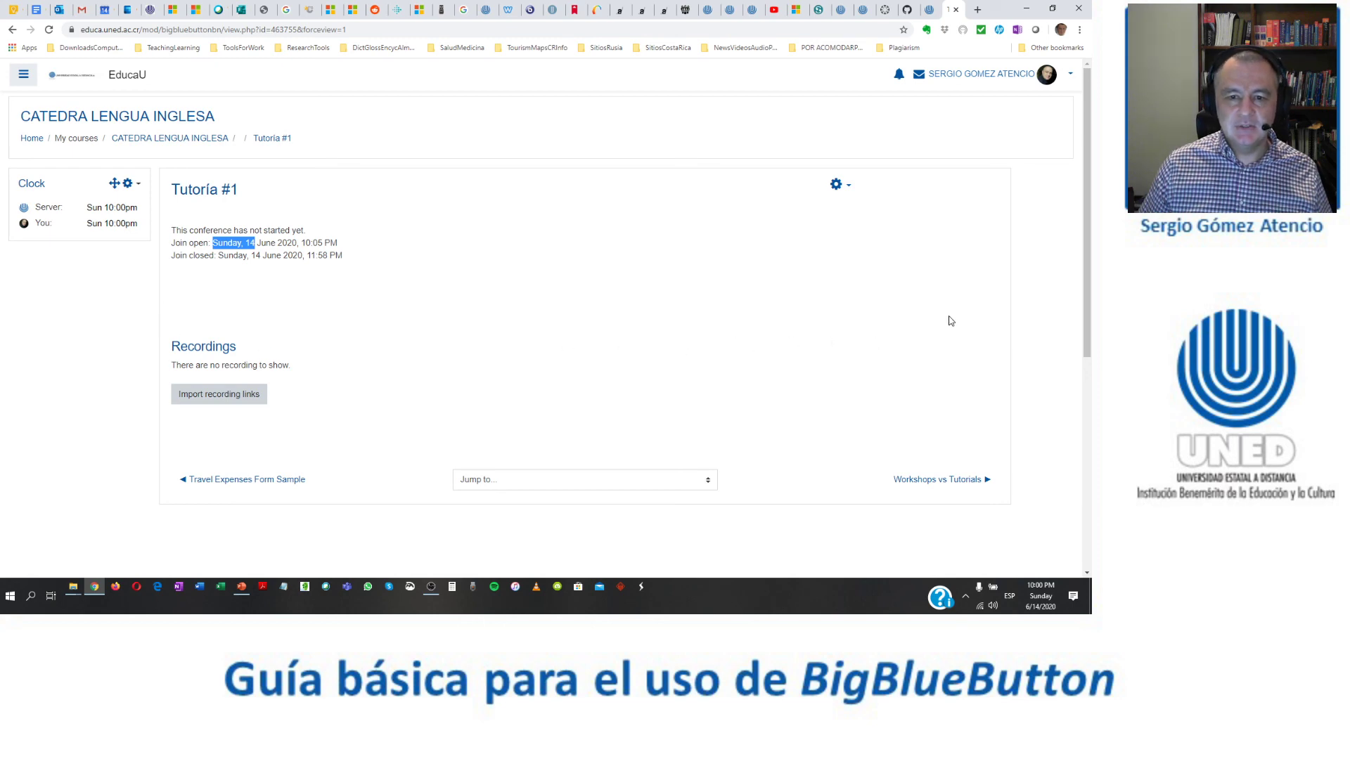
- Return to the CATEDRA LENGUA INGLESA course page and locate the Tutoría #1 activity in its section
click(216, 141)
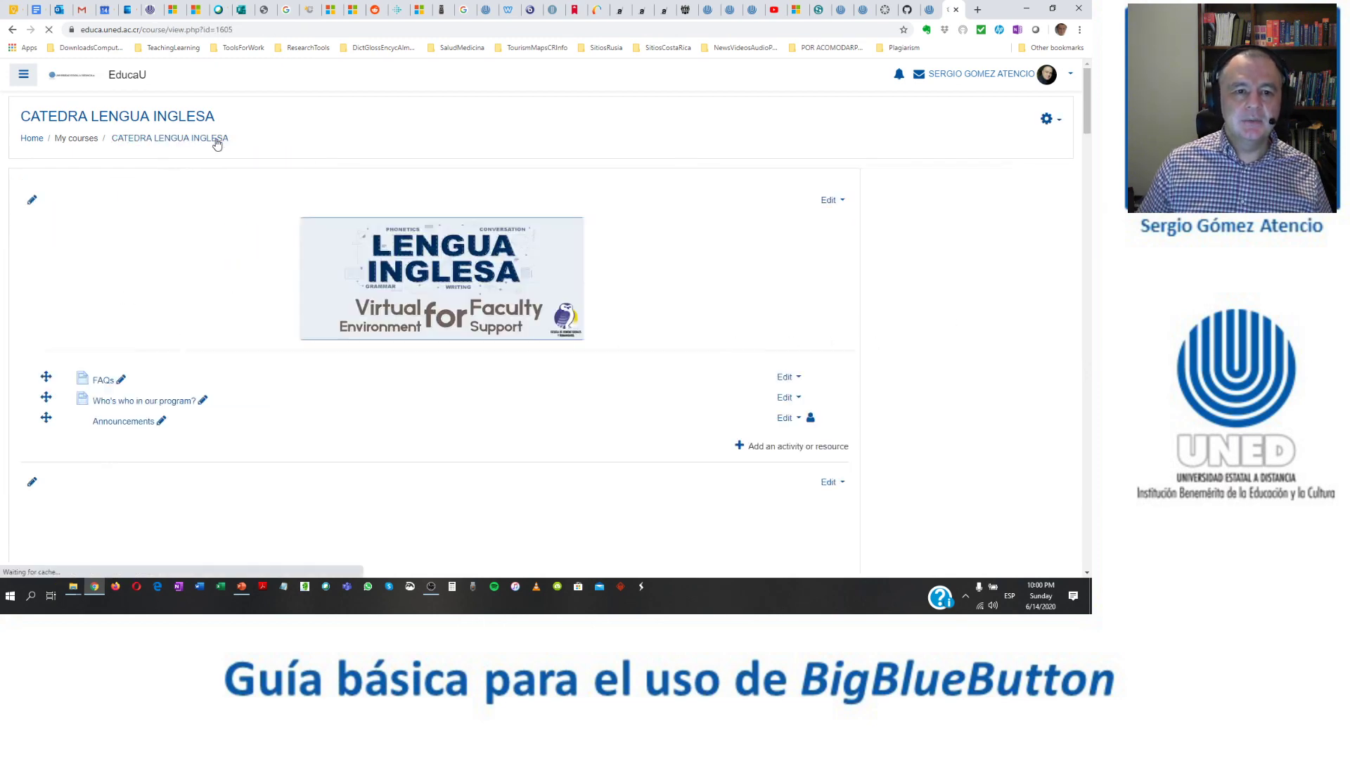
scroll(426, 247, down, 8)
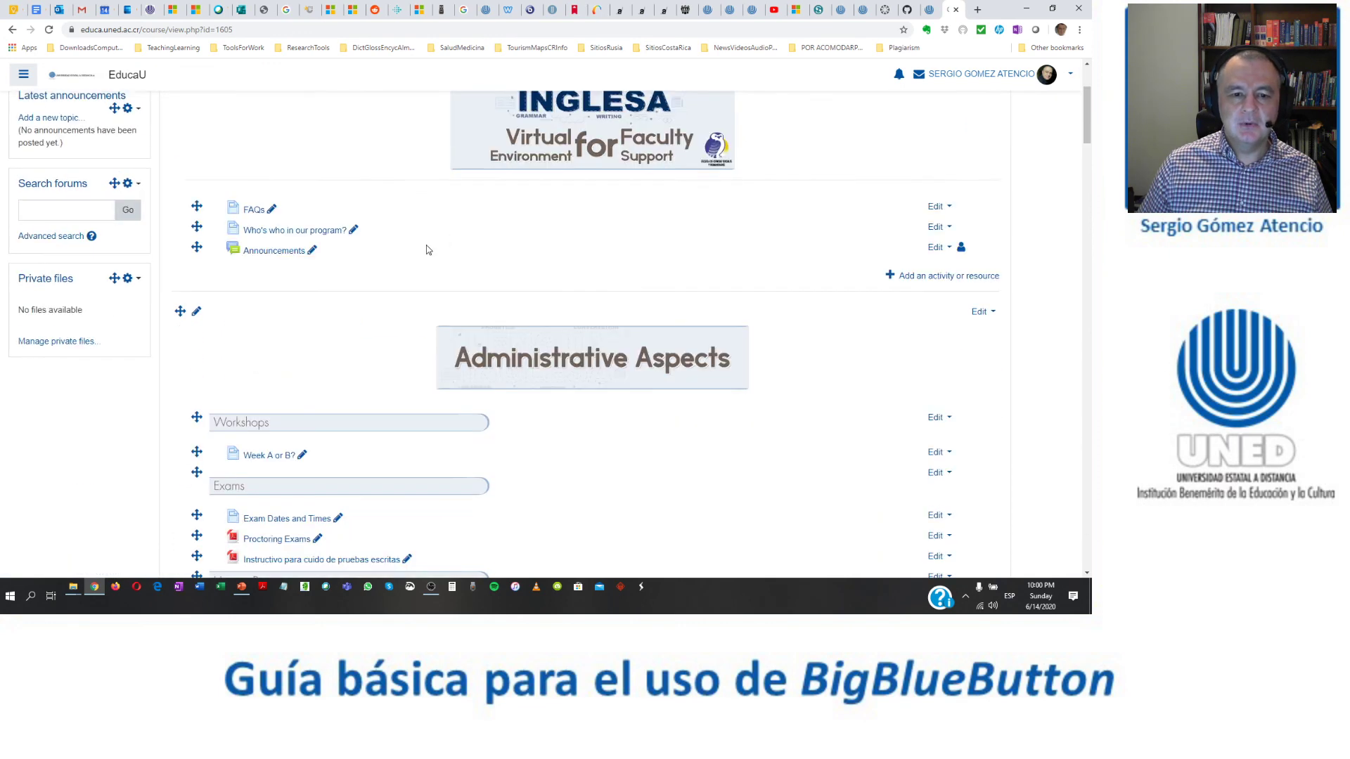
scroll(426, 250, down, 3)
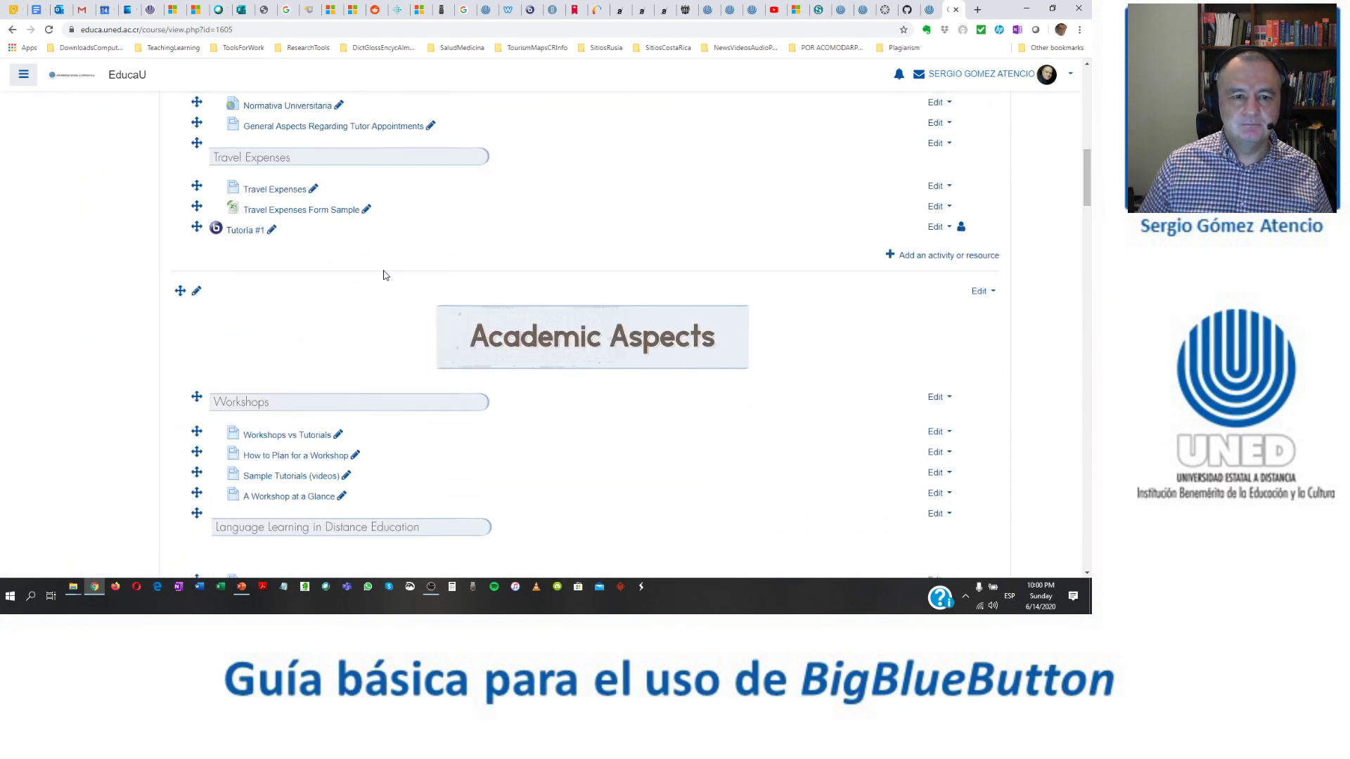